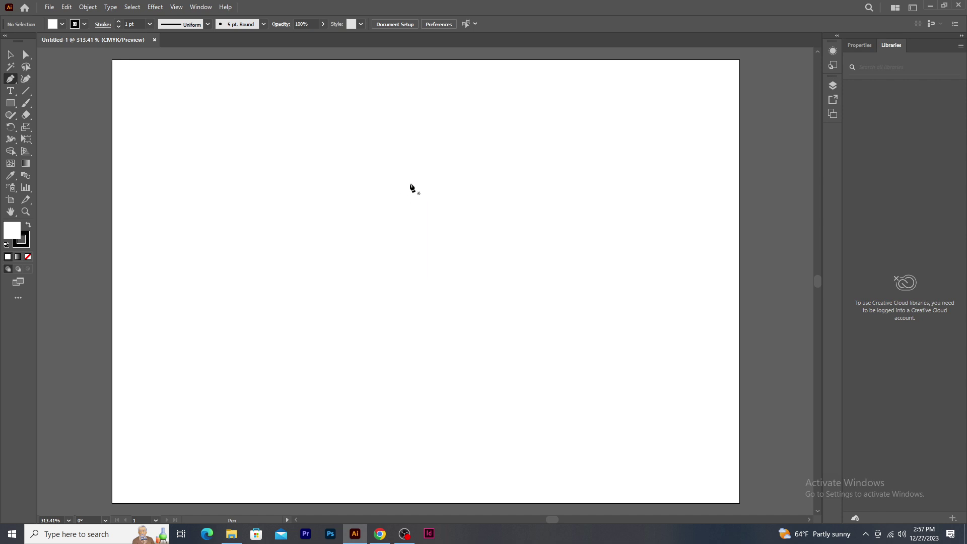
- Trace the angular wing outline with Pen anchors at the leftmost, inner and bottom corners, closing on the start
drag(410, 184, 307, 129)
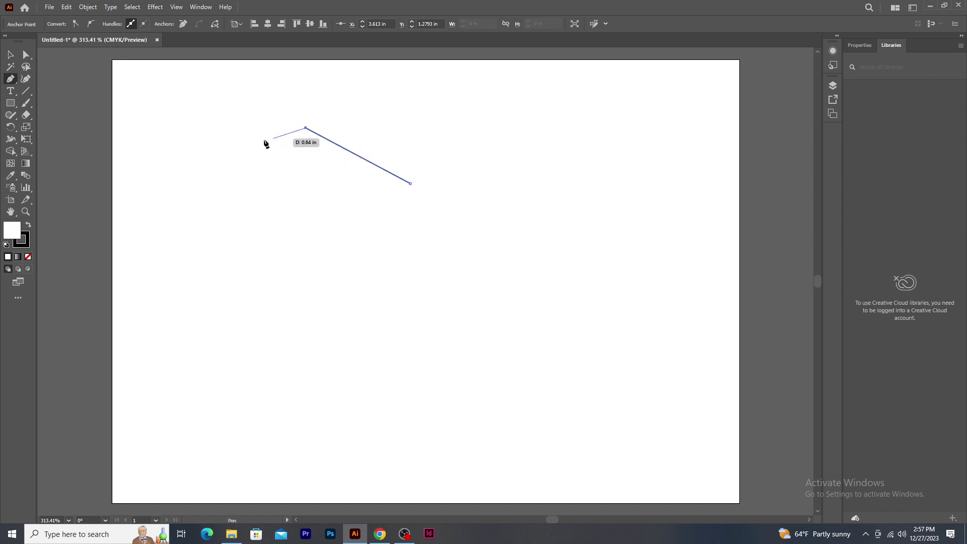
click(181, 150)
click(302, 149)
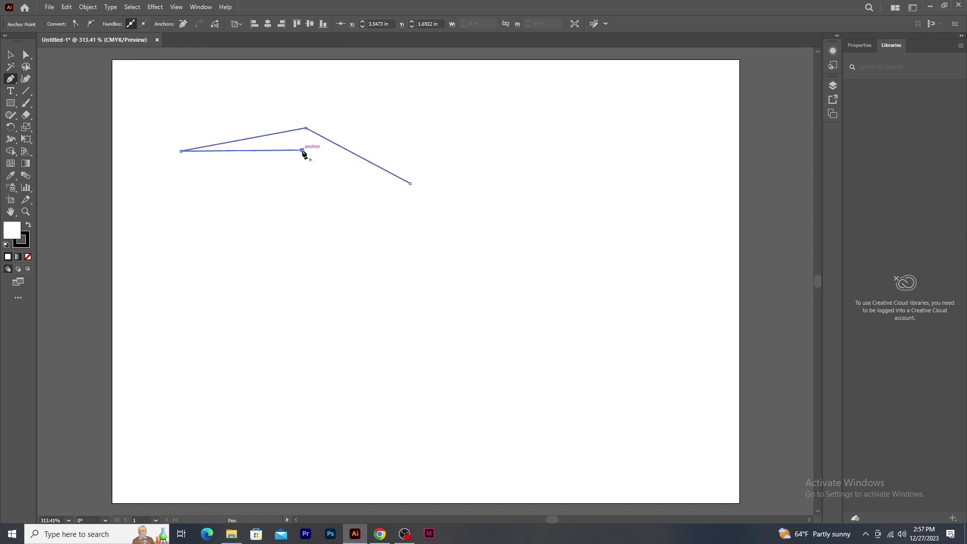
click(295, 254)
click(410, 183)
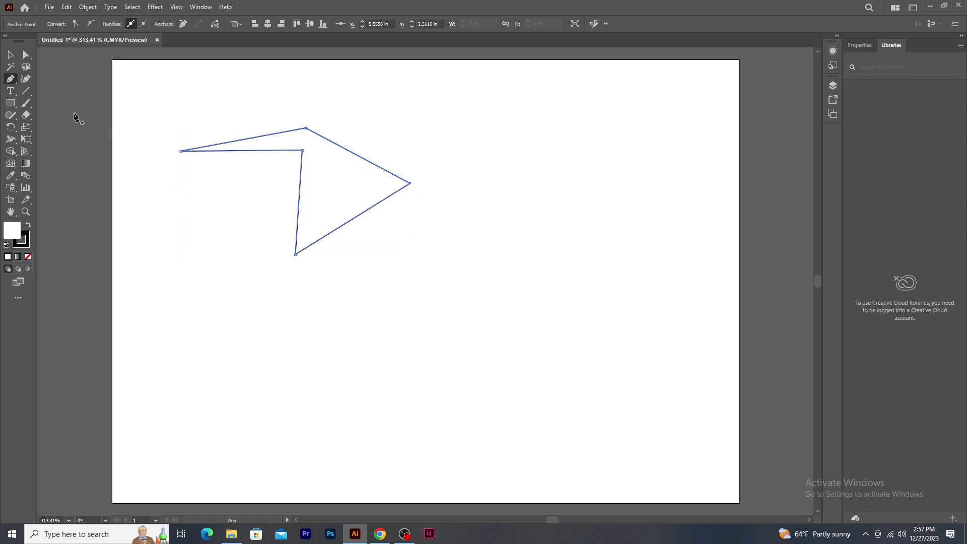
click(25, 56)
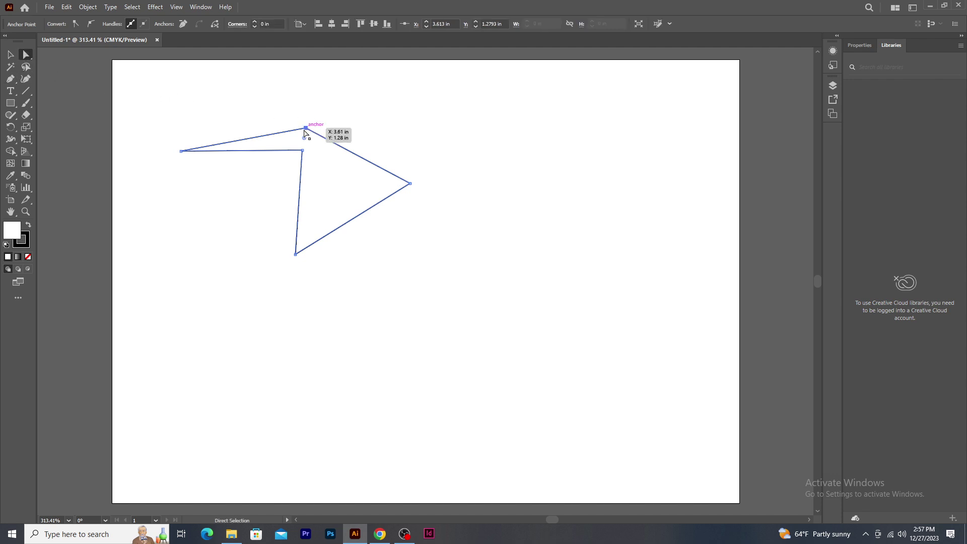
- Raise the outline's top, inner and right anchor points
drag(306, 128, 313, 117)
drag(302, 150, 309, 138)
drag(410, 183, 373, 173)
- Try rounding the top and inner corners with live-corner widgets, then undo to keep them sharp
drag(313, 125, 320, 183)
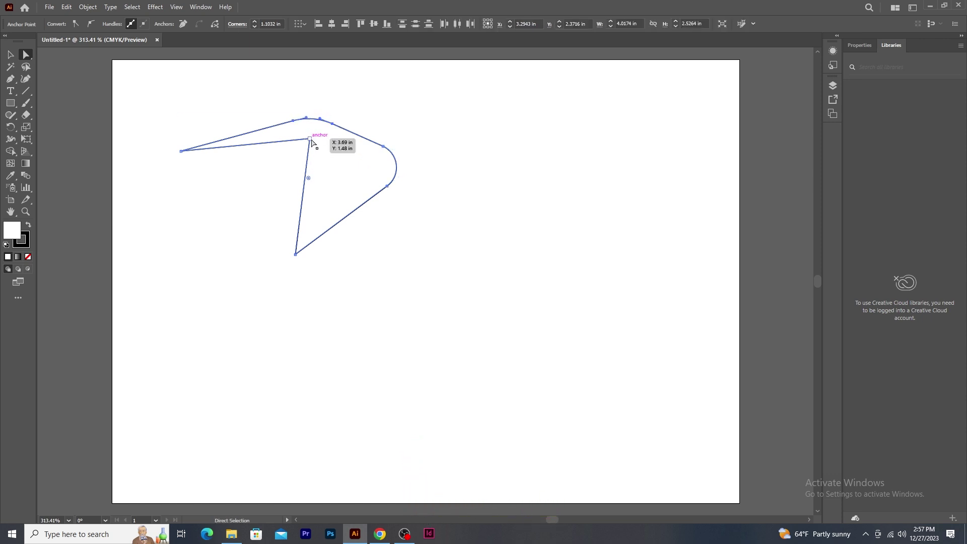
click(309, 139)
drag(305, 148, 299, 202)
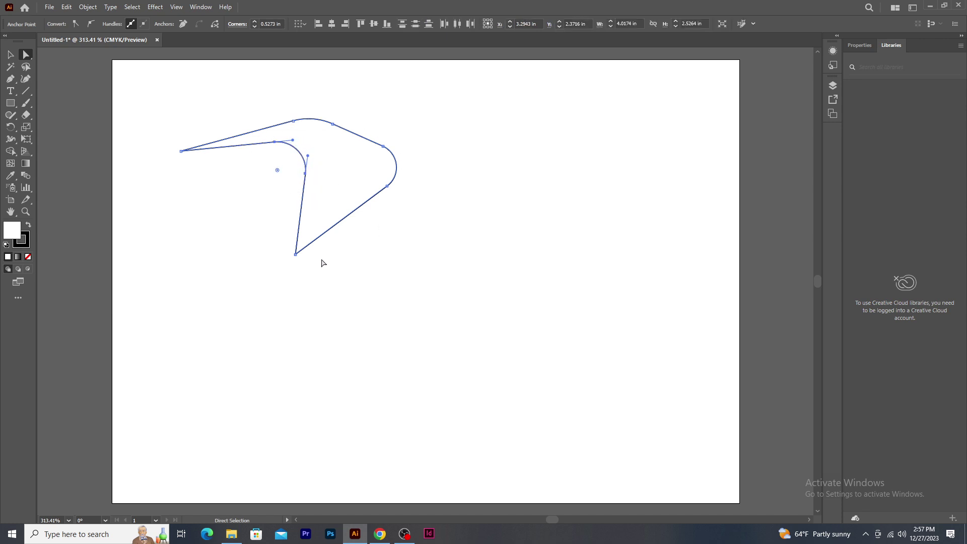
key(ctrl+z)
key(ctrl+z)
key(ctrl+z)
key(ctrl+z)
click(418, 162)
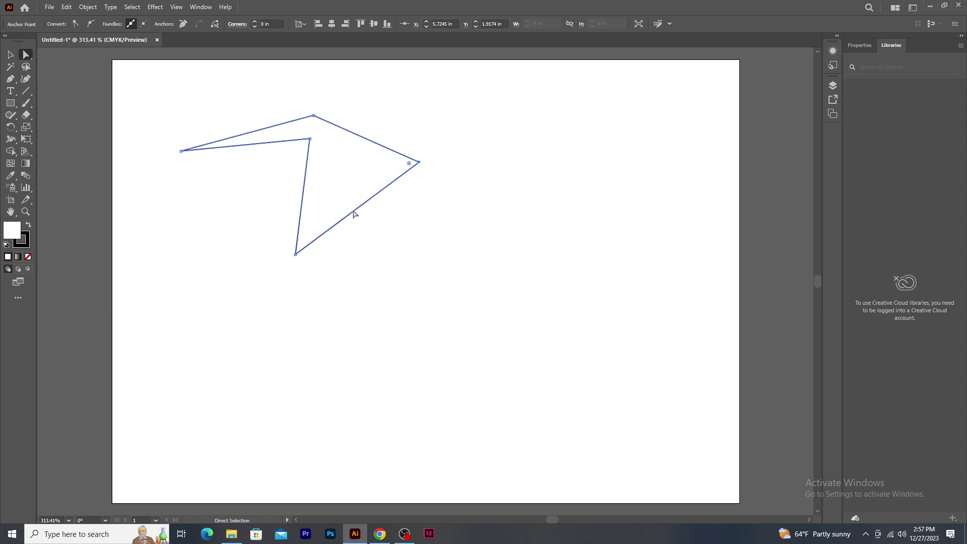
- Add an anchor on the lower-right edge, pull it up and left, and adjust the bottom point
click(10, 82)
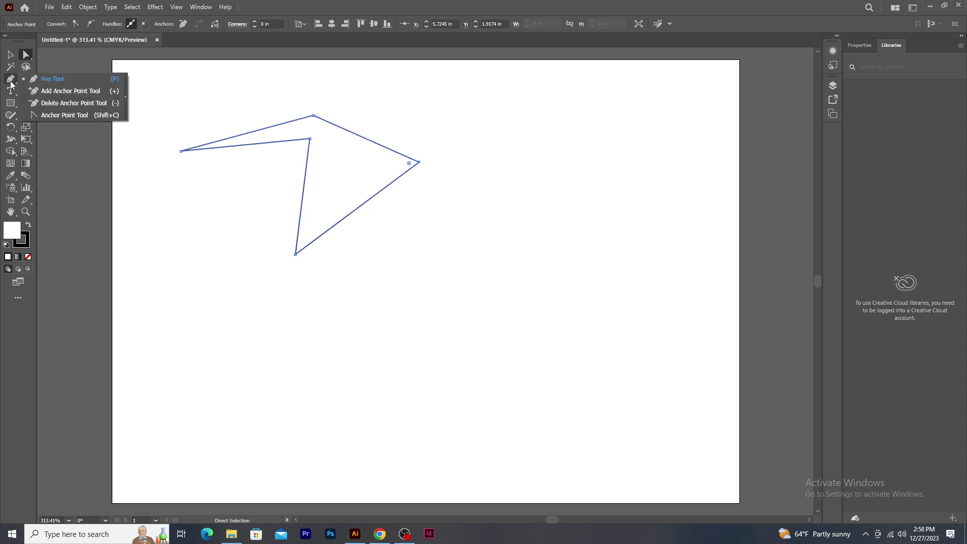
click(79, 92)
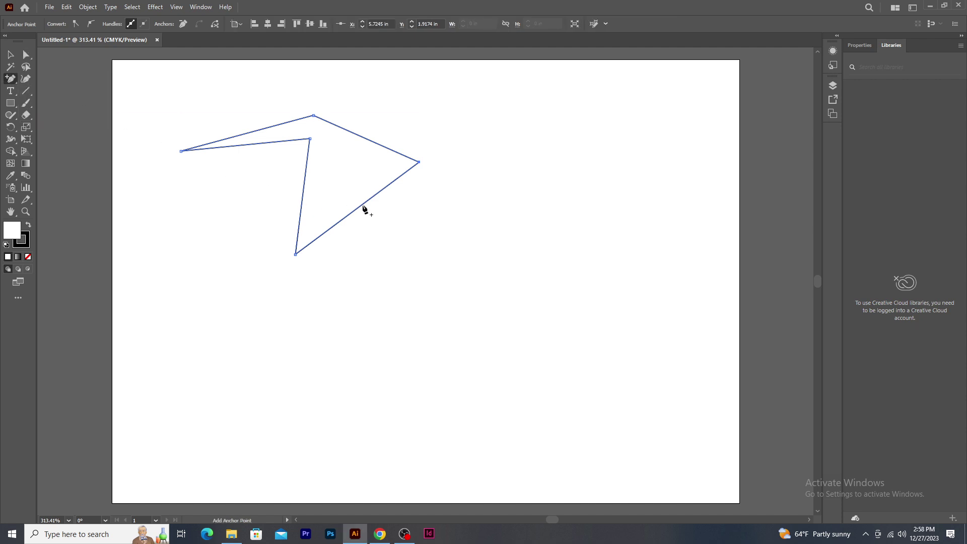
click(361, 205)
click(26, 57)
drag(361, 205, 333, 161)
drag(296, 254, 297, 280)
drag(334, 160, 331, 143)
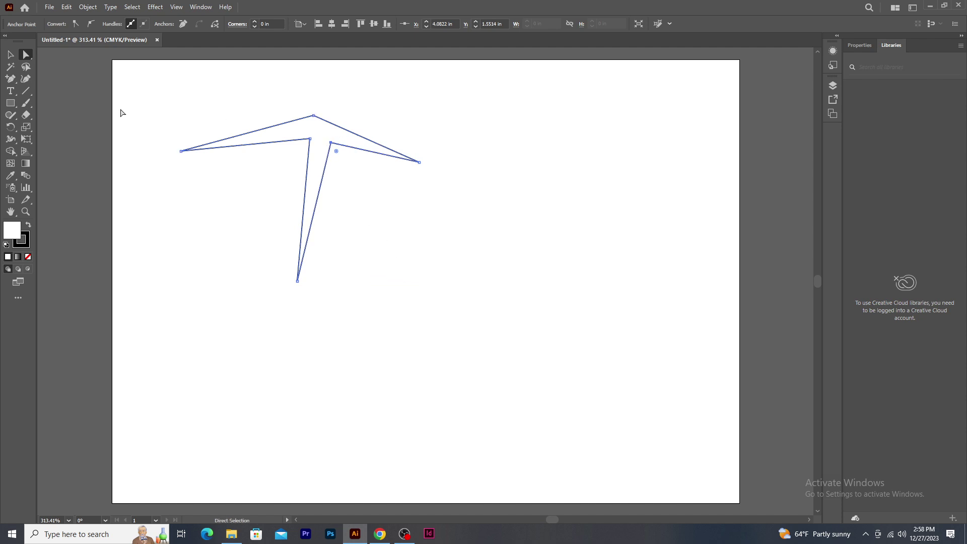
- Delete the extra anchor, raise the bottom point back, and shift the outline down and right
click(11, 79)
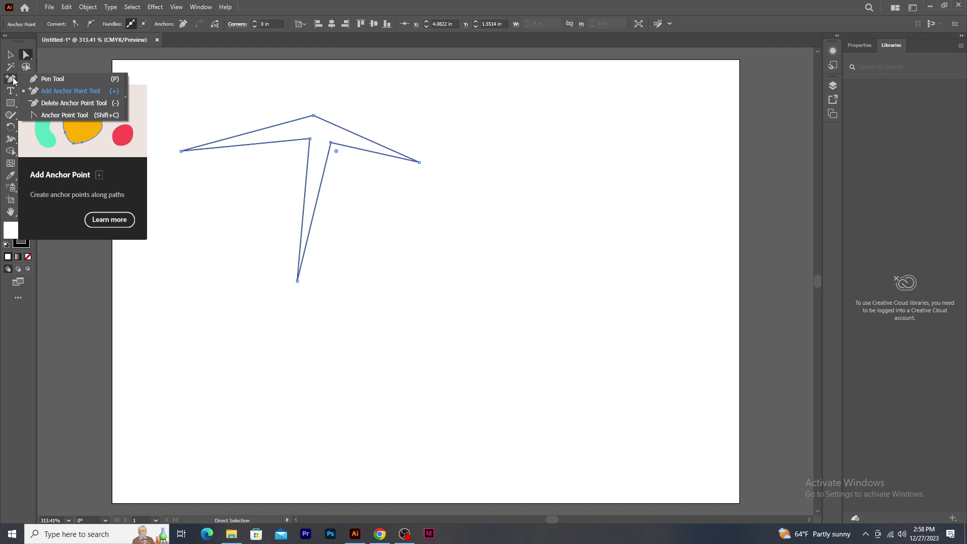
click(84, 106)
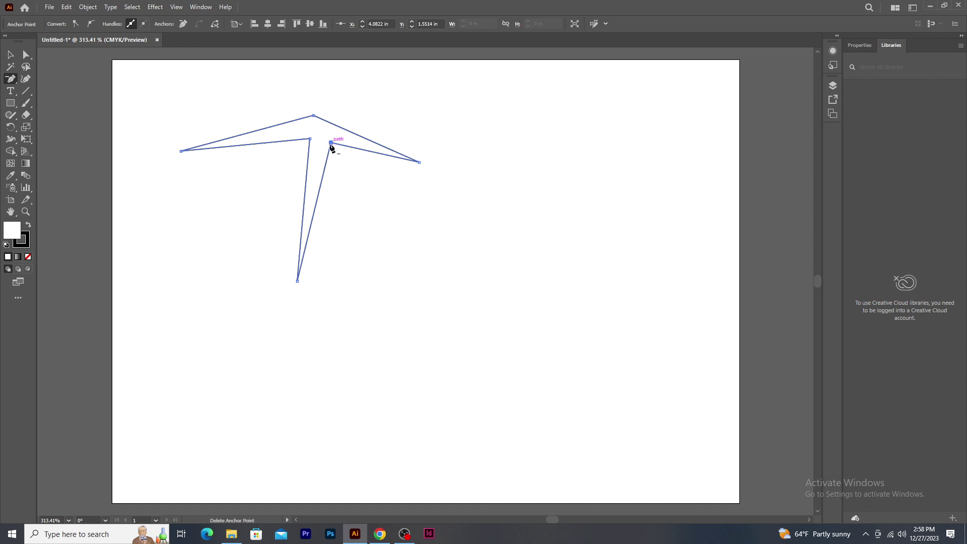
click(331, 143)
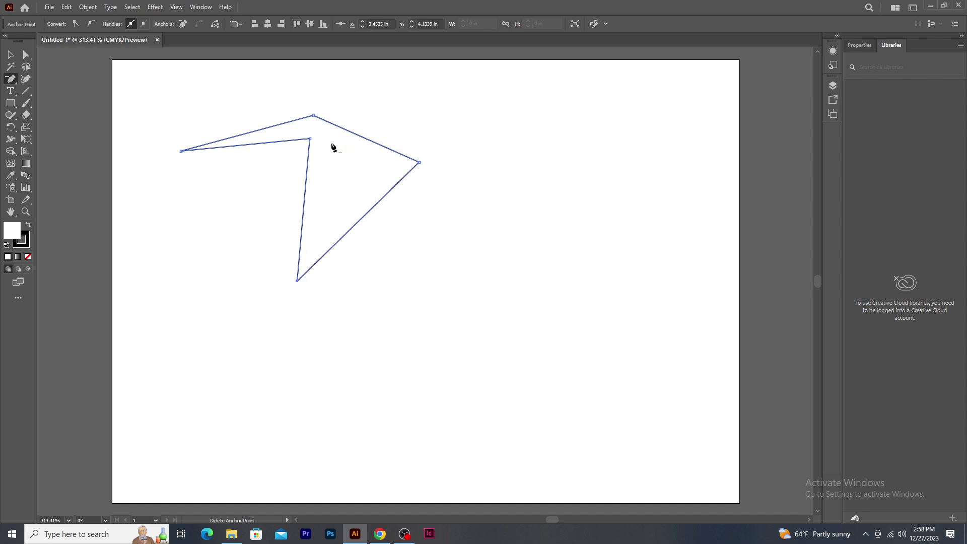
click(27, 57)
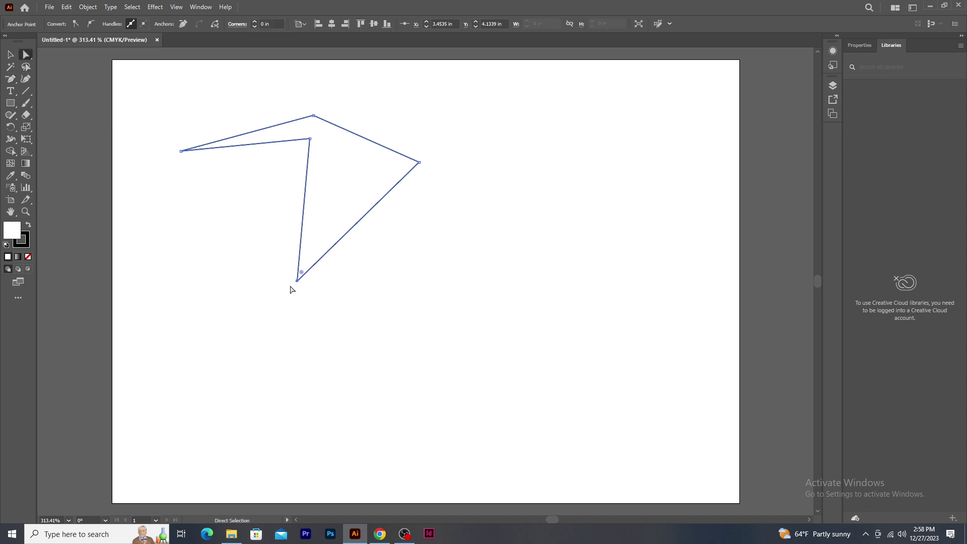
drag(297, 280, 292, 254)
drag(313, 144, 363, 117)
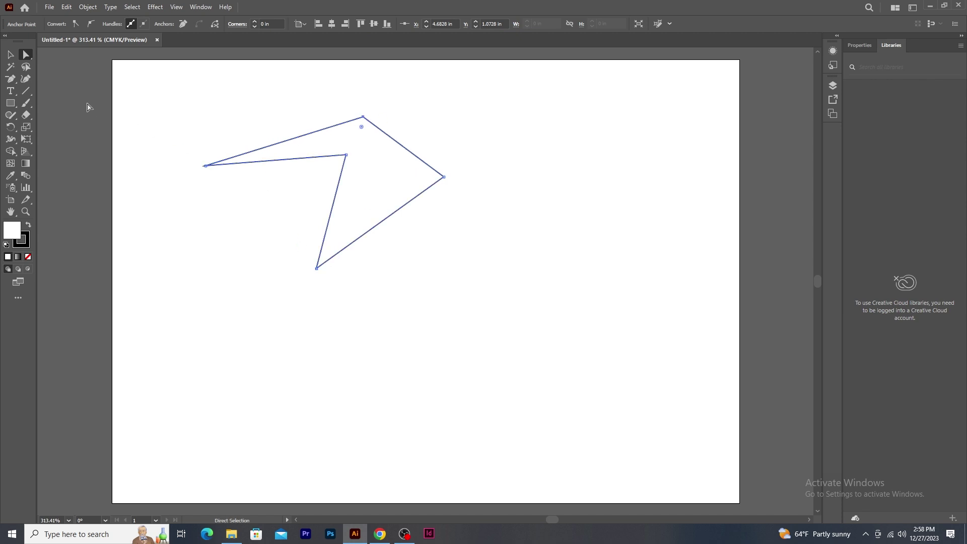
click(15, 82)
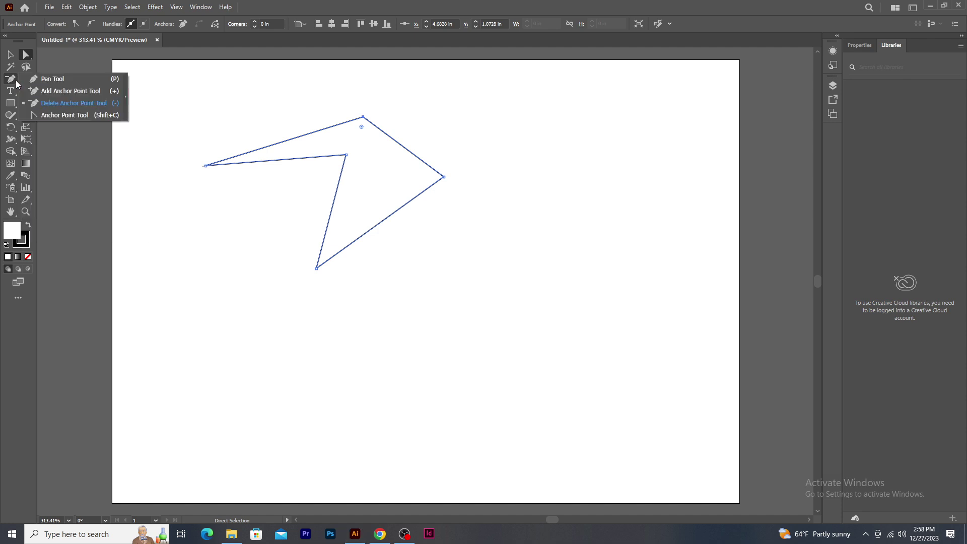
click(101, 115)
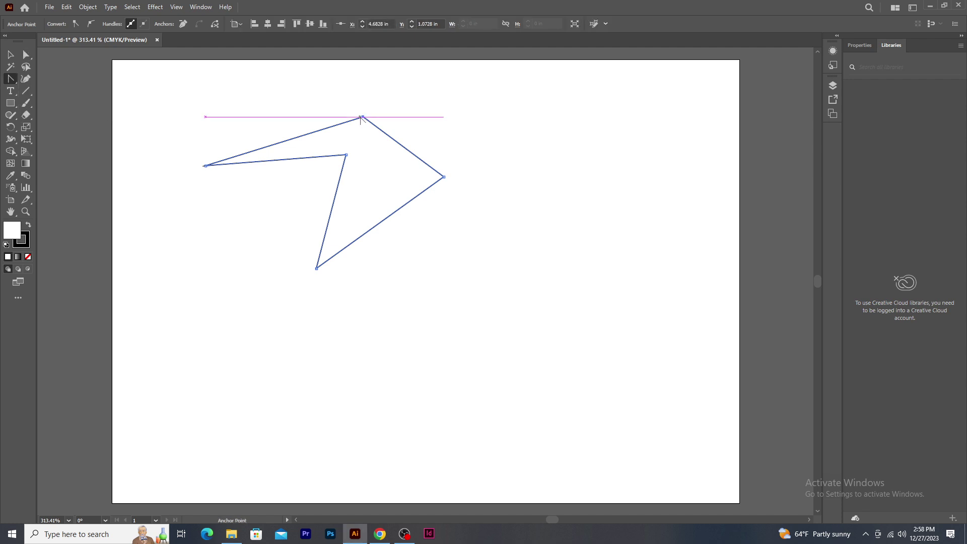
drag(363, 118, 298, 107)
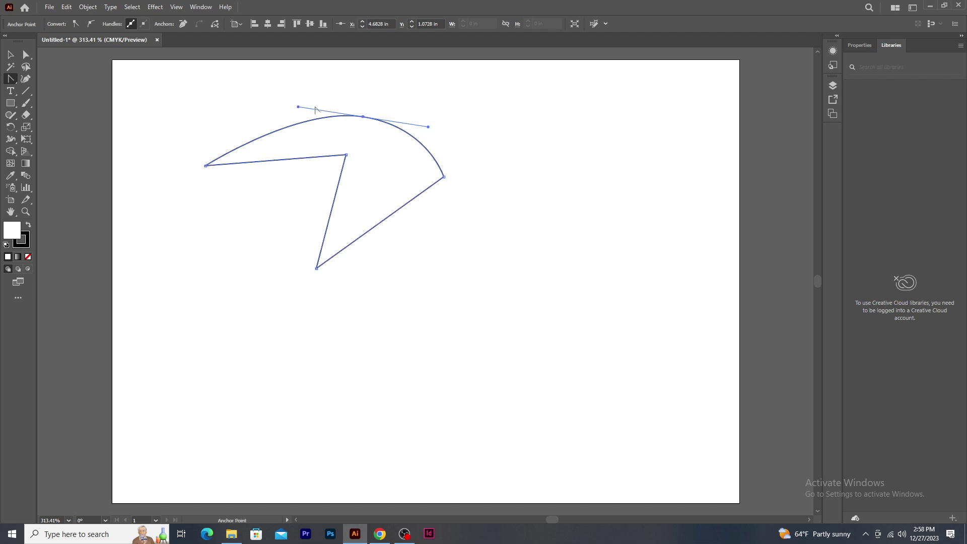
drag(298, 107, 304, 72)
drag(364, 118, 345, 60)
drag(346, 155, 317, 224)
drag(317, 269, 405, 97)
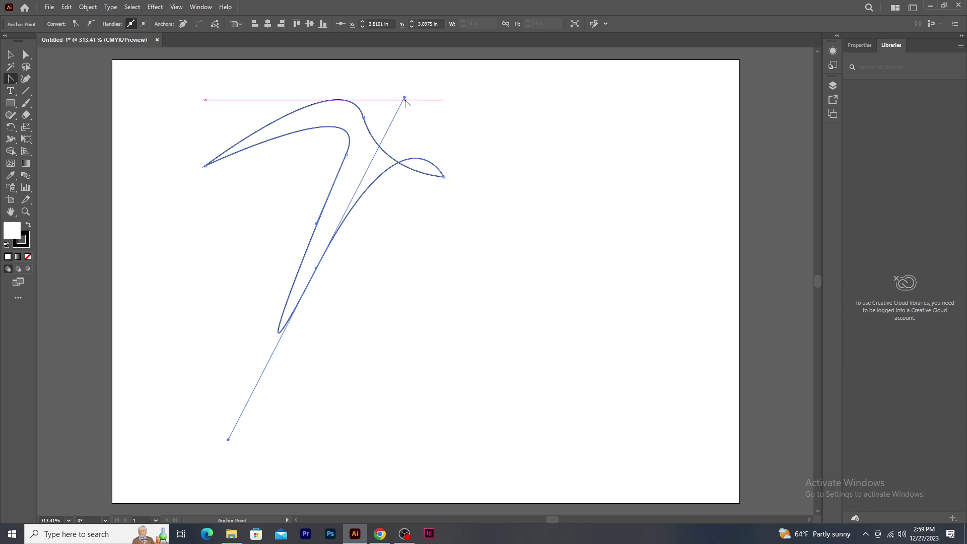
drag(404, 98, 350, 210)
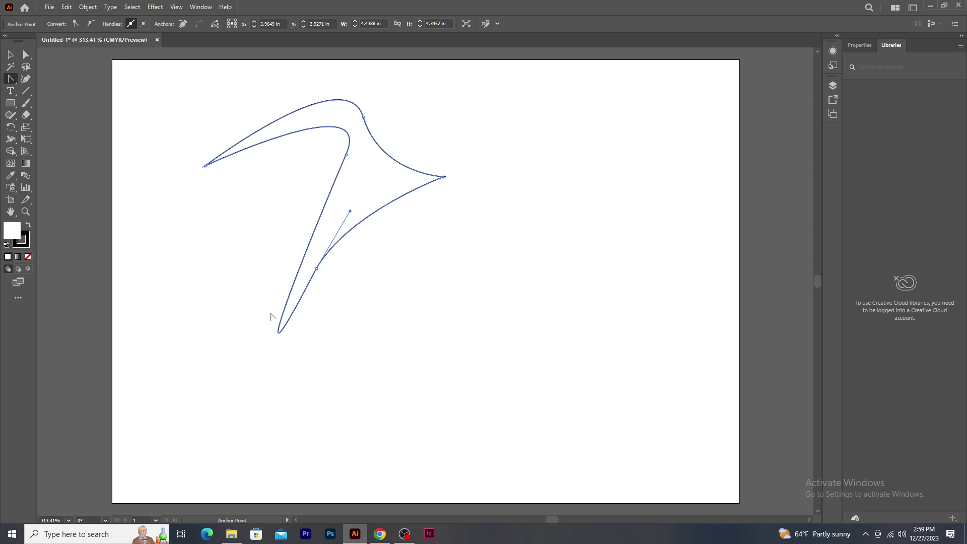
click(363, 117)
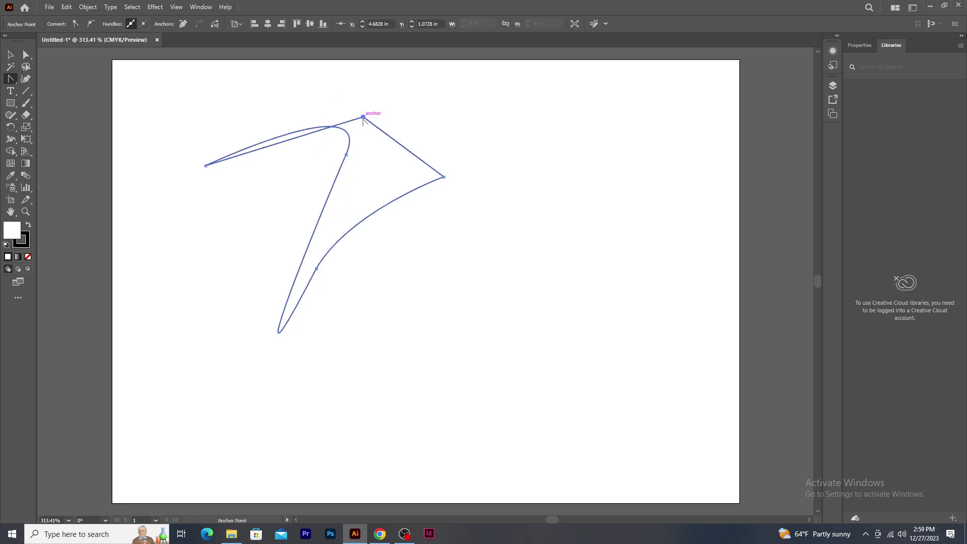
click(346, 155)
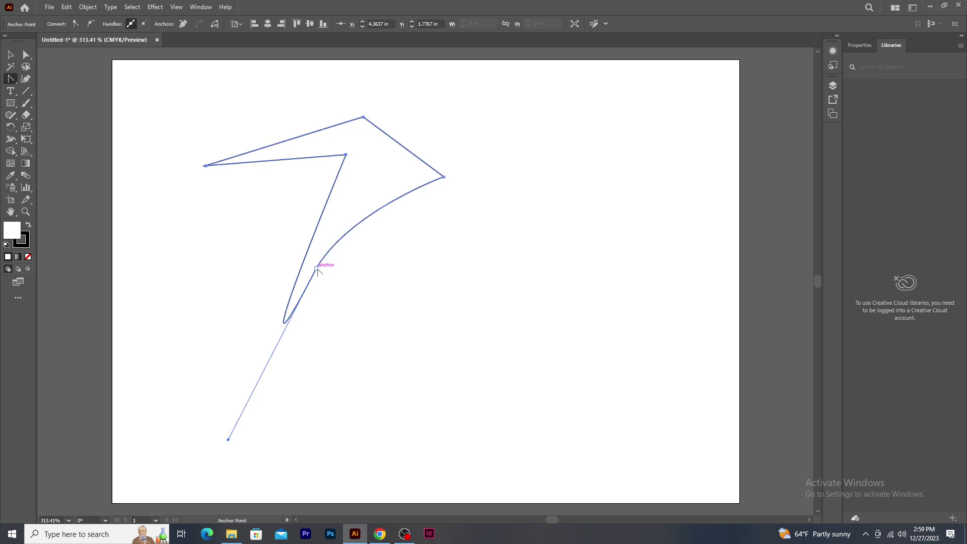
click(317, 268)
click(11, 55)
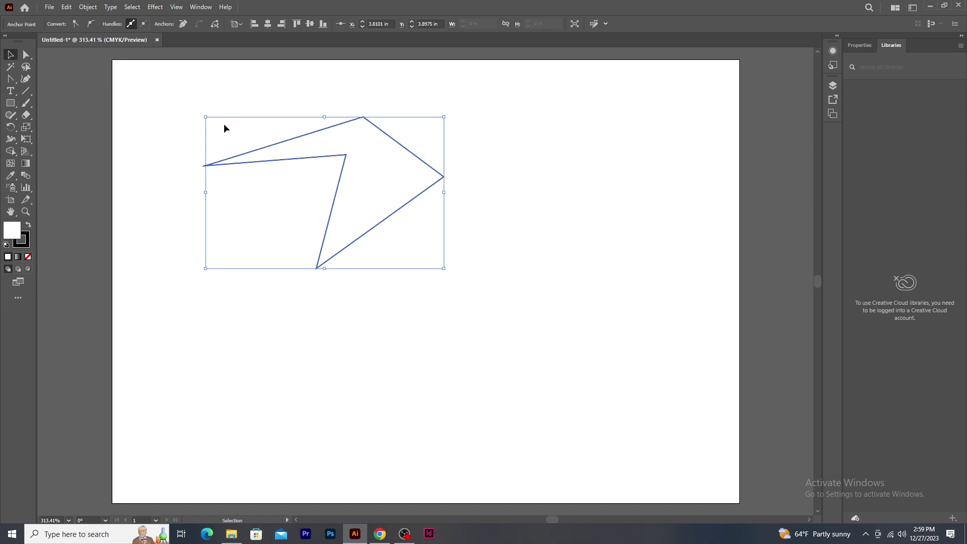
- Convert the wing's top and inner corners into smooth curves
click(10, 79)
drag(364, 117, 287, 113)
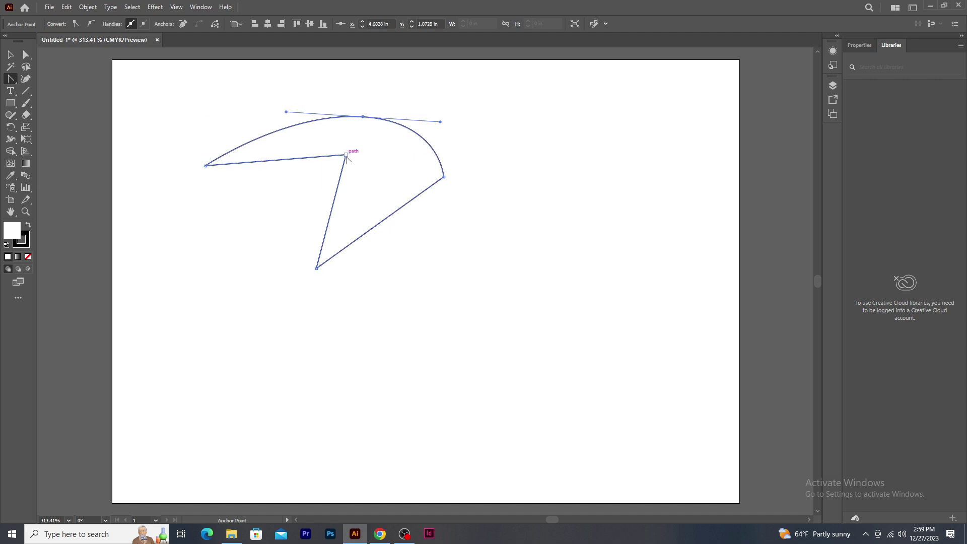
drag(349, 157, 373, 182)
click(10, 54)
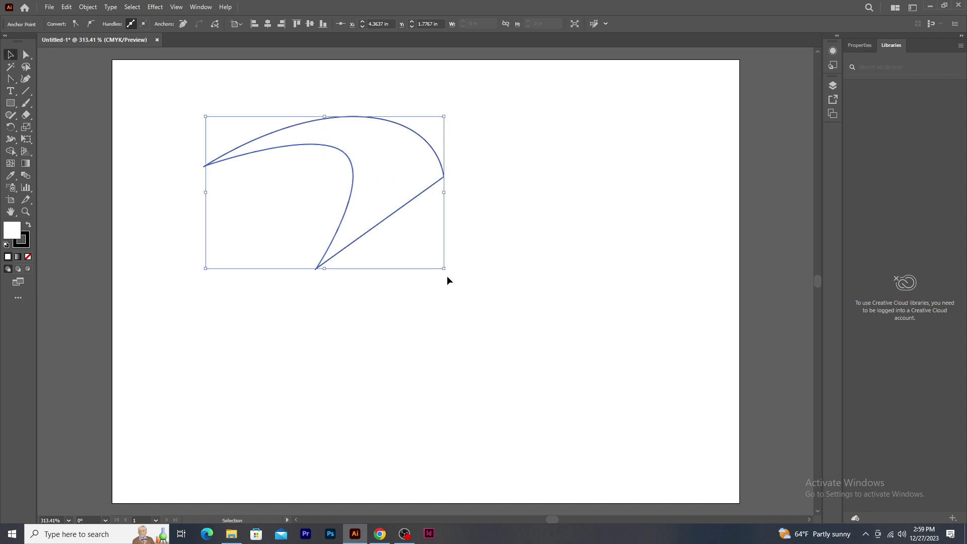
click(509, 301)
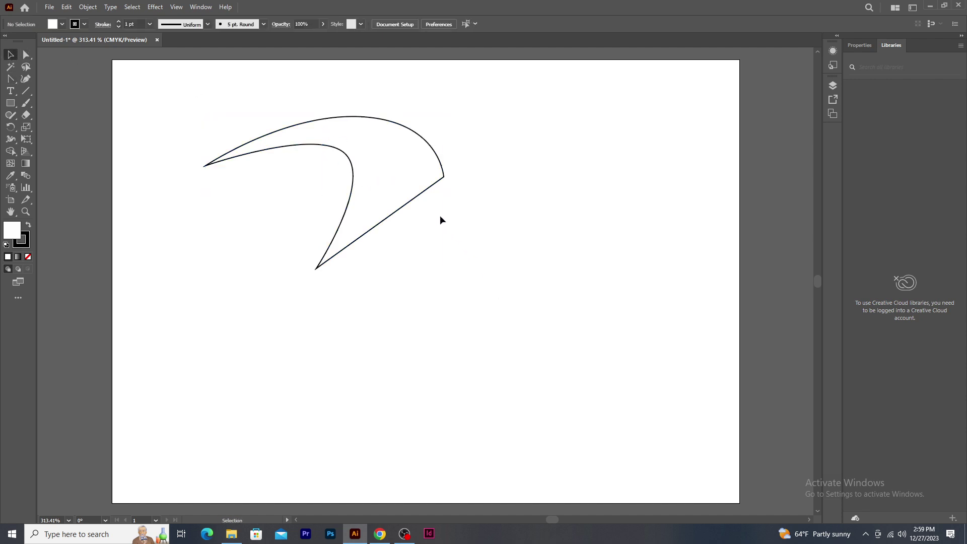
- Make a vertically reflected copy of the curved wing with Transform > Reflect
click(423, 191)
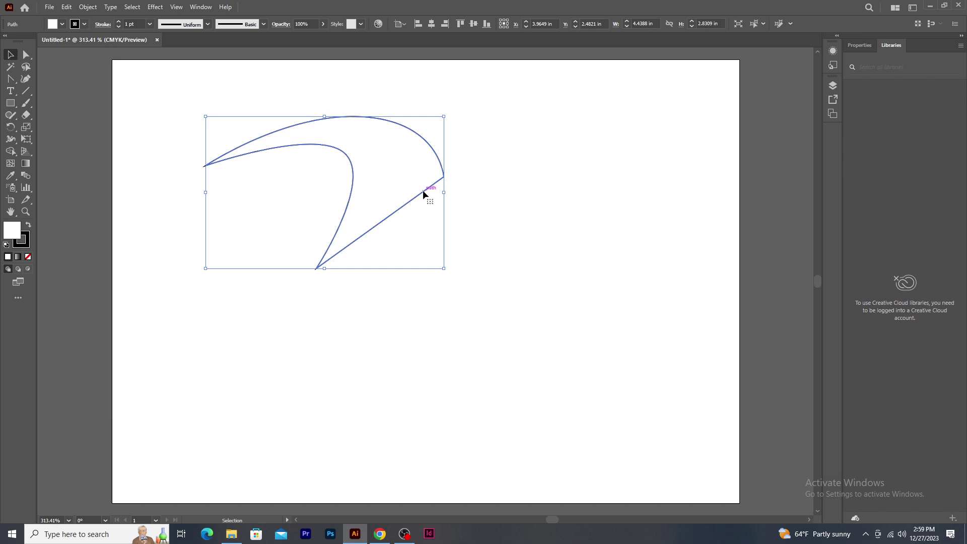
right_click(423, 192)
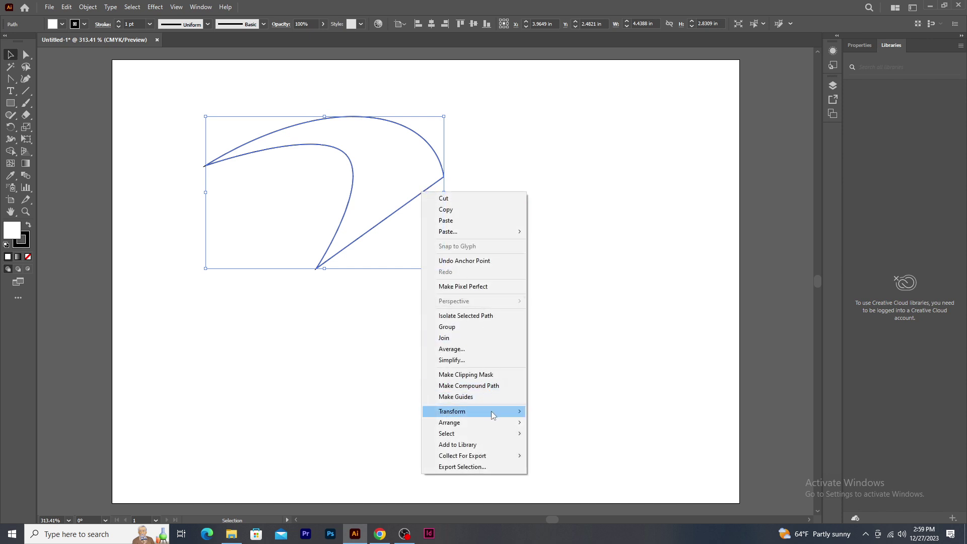
mouse_move(491, 411)
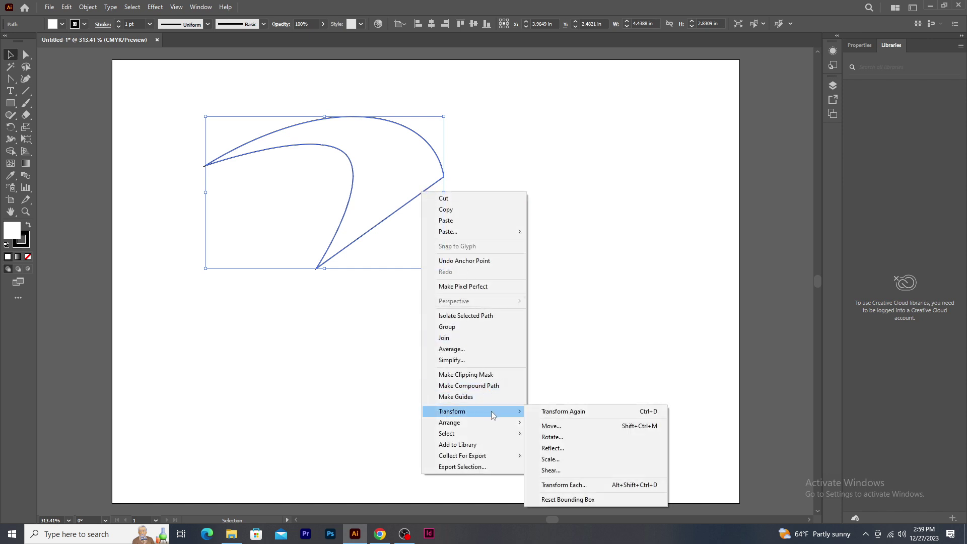
click(587, 447)
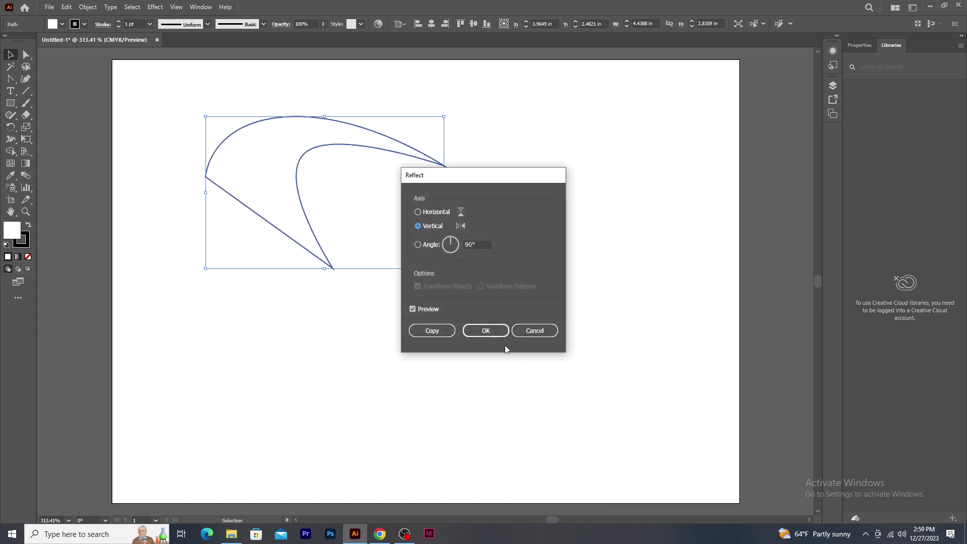
click(427, 210)
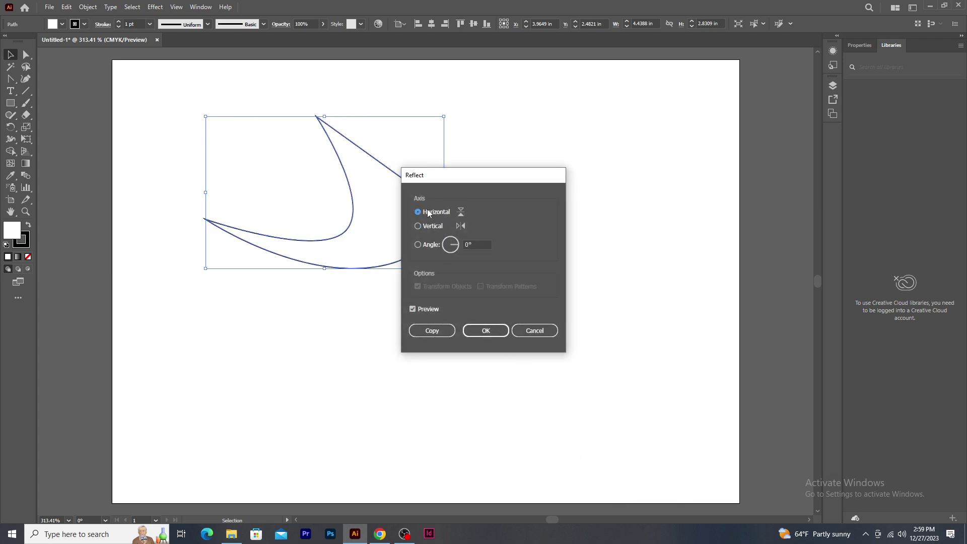
click(427, 229)
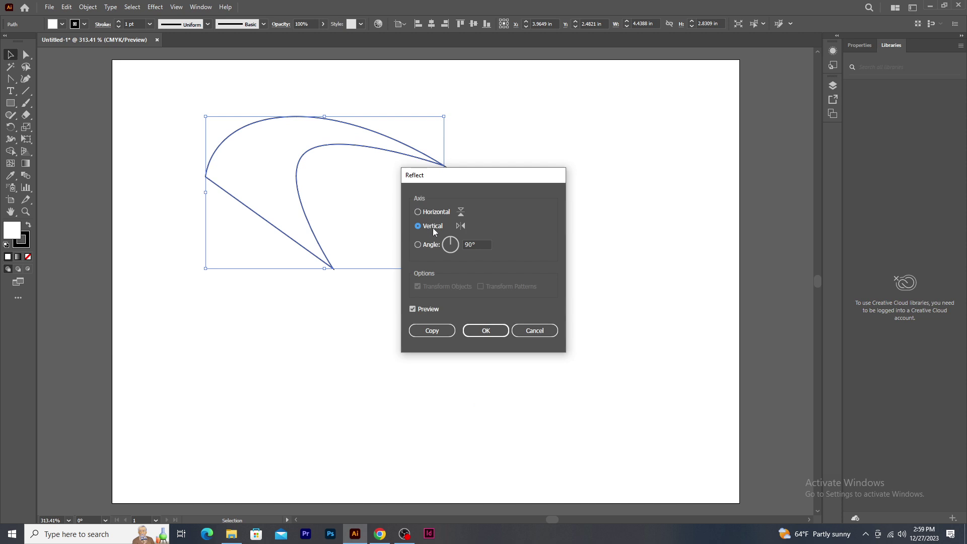
click(432, 331)
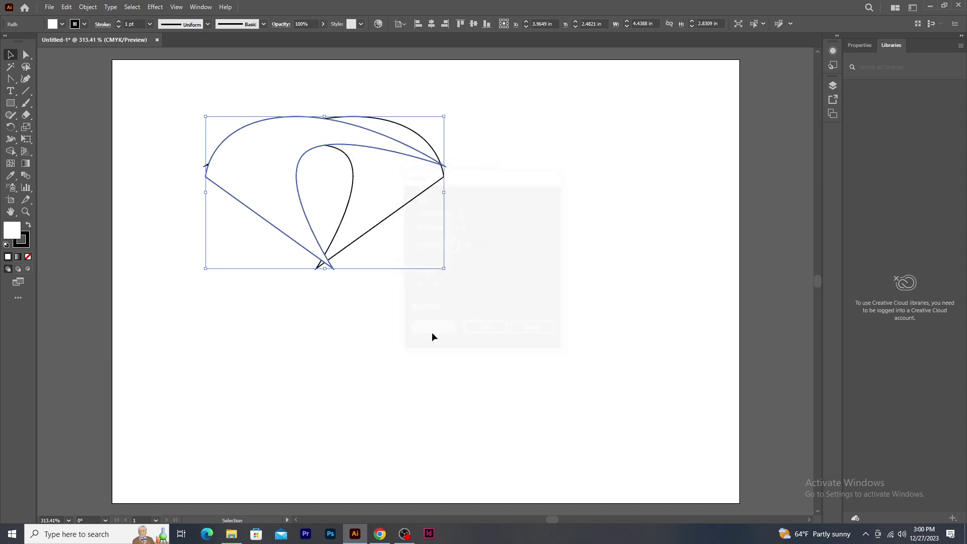
- Move the mirrored copy right so the two wings meet in the middle, then select both
click(306, 159)
drag(302, 158, 542, 160)
click(418, 337)
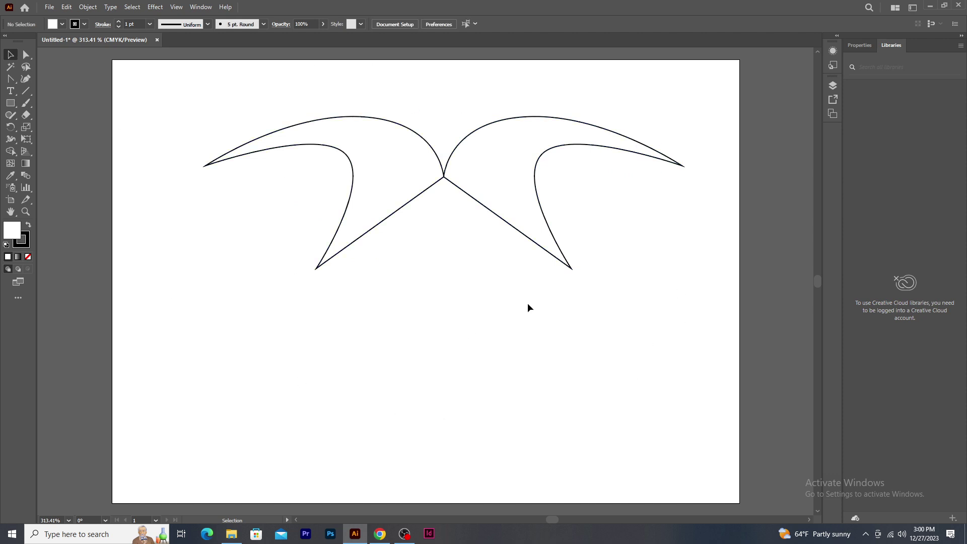
drag(281, 96, 580, 301)
- Delete both wings and start a new Pen path with anchors at the right and upper left
key(Delete)
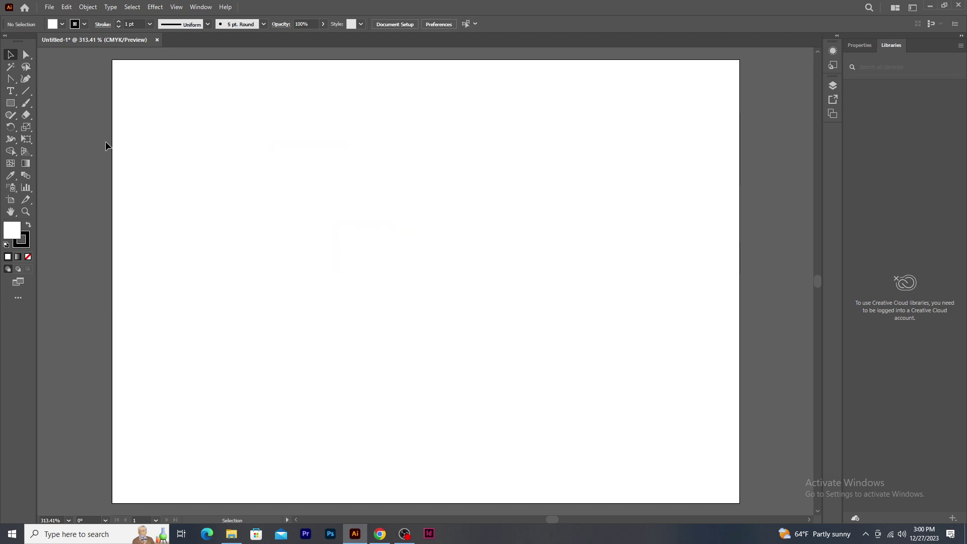
drag(10, 78, 56, 79)
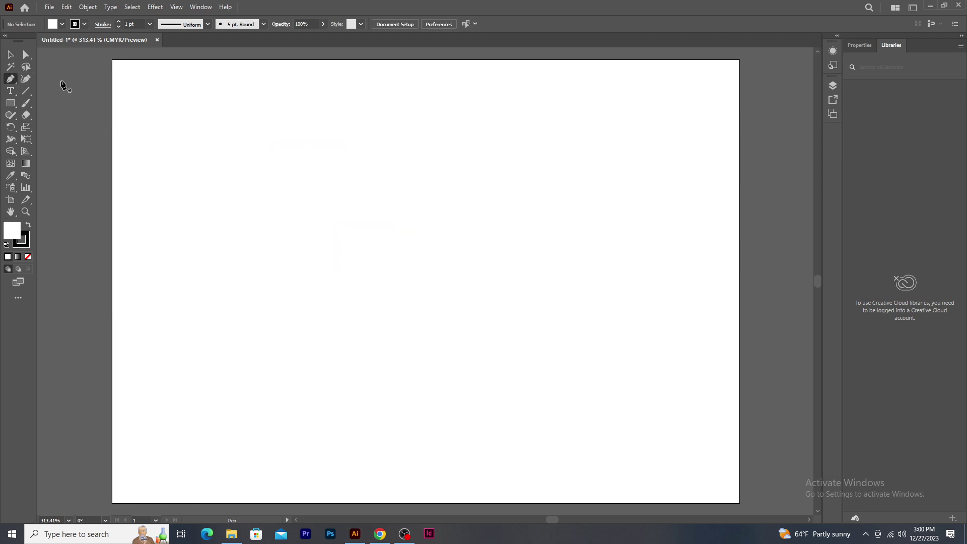
click(405, 192)
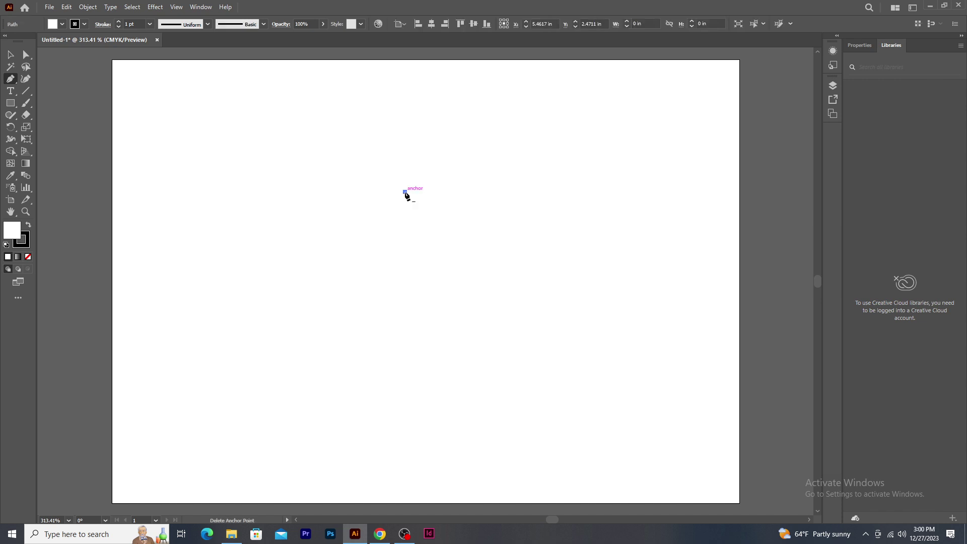
click(293, 129)
- Curve the top segment and continue the path down the left side with curved anchors
drag(294, 130, 211, 149)
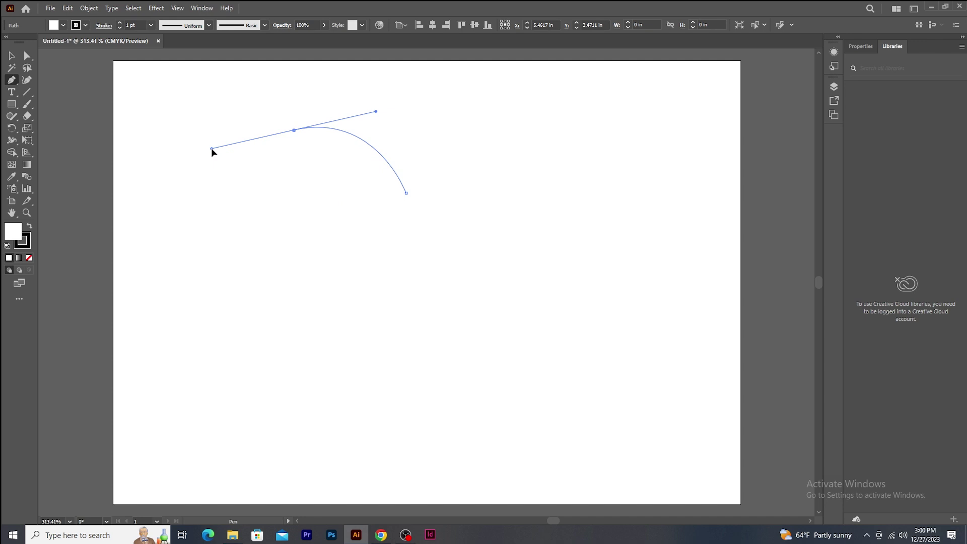
drag(212, 150, 212, 149)
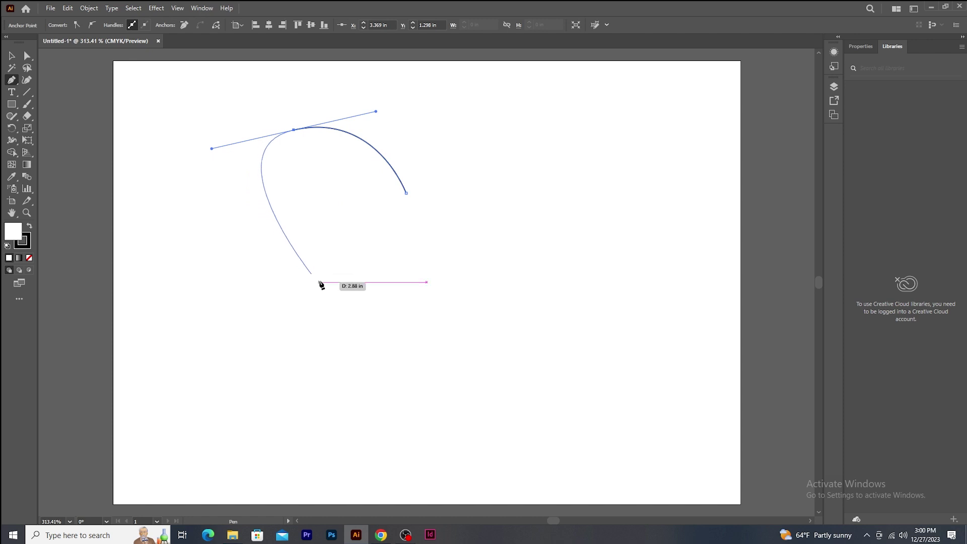
mouse_move(256, 245)
mouse_down()
mouse_move(267, 267)
mouse_move(258, 265)
mouse_move(265, 260)
mouse_up()
click(266, 259)
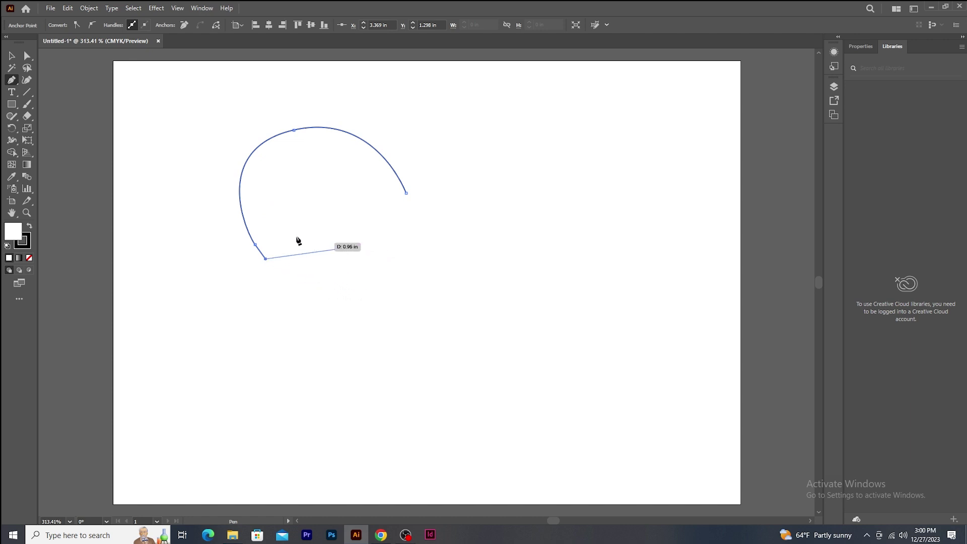
key(ctrl)
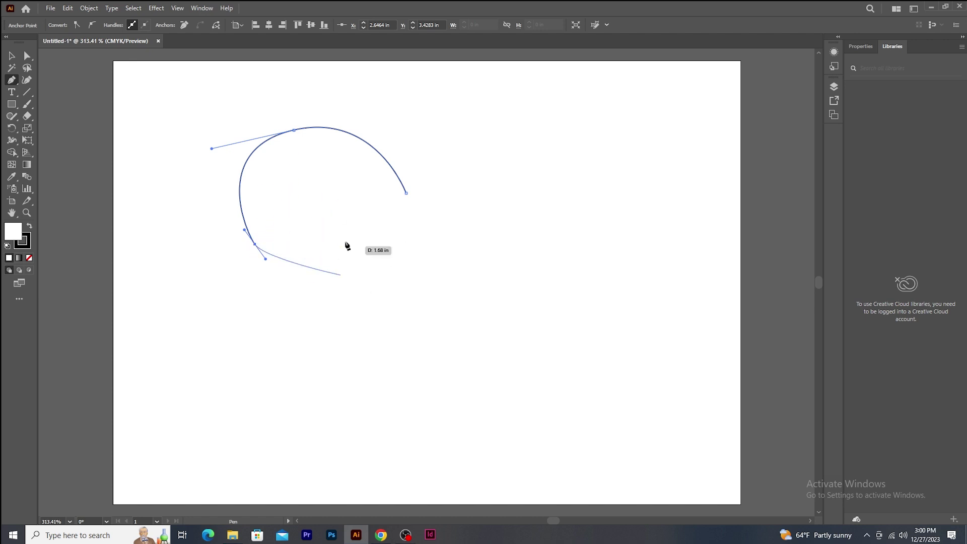
- Draw the wing's curved inner spikes with sharp tips and close the path at its start point
click(255, 245)
drag(295, 148, 357, 136)
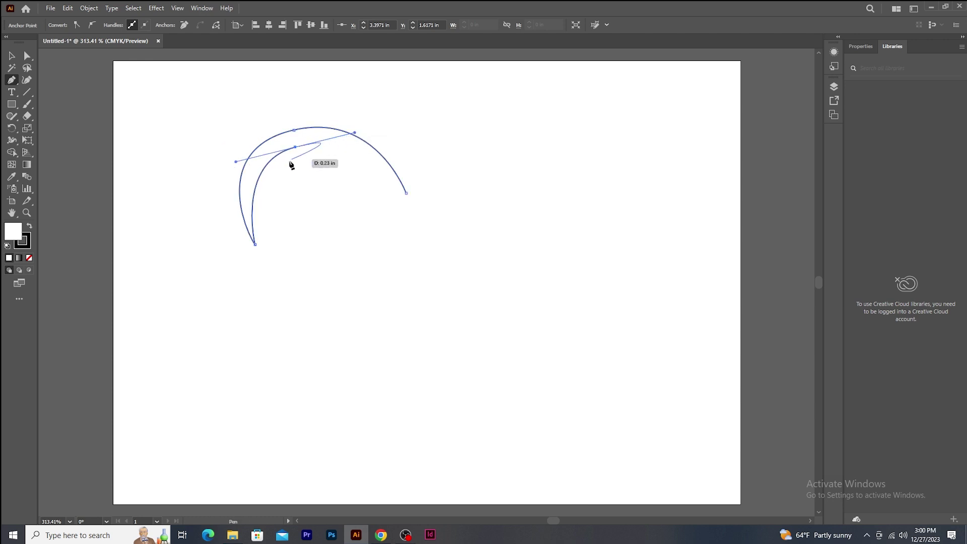
mouse_move(304, 165)
mouse_down()
mouse_move(283, 166)
mouse_move(280, 211)
mouse_move(296, 233)
mouse_move(311, 157)
mouse_move(334, 166)
mouse_move(331, 202)
mouse_move(347, 183)
mouse_move(307, 160)
mouse_up()
click(296, 148)
drag(298, 223, 345, 265)
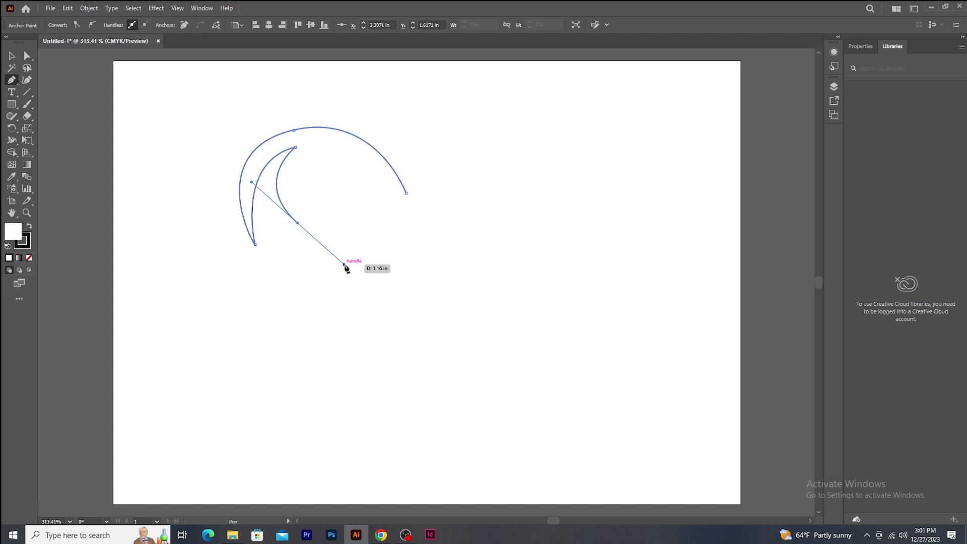
click(298, 223)
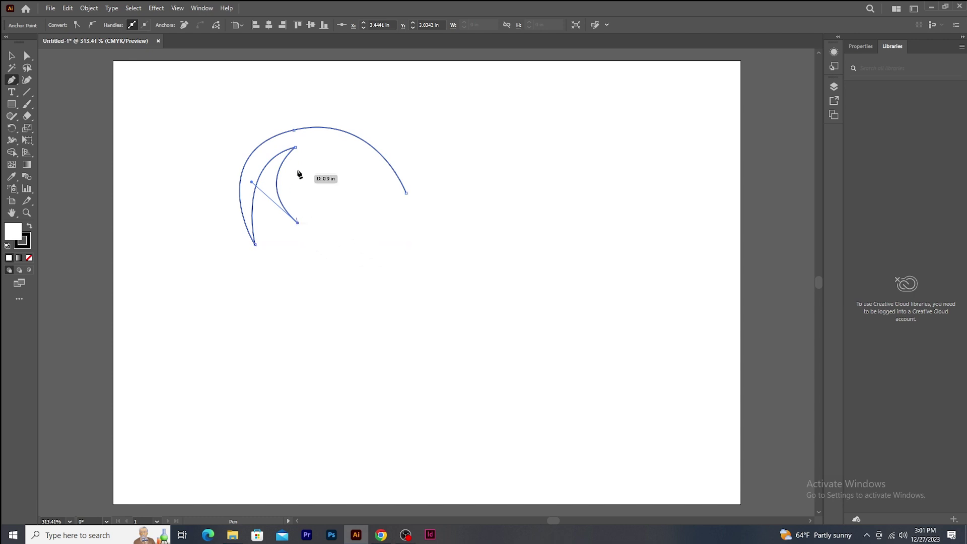
drag(319, 150, 324, 209)
drag(339, 161, 368, 155)
drag(339, 161, 351, 204)
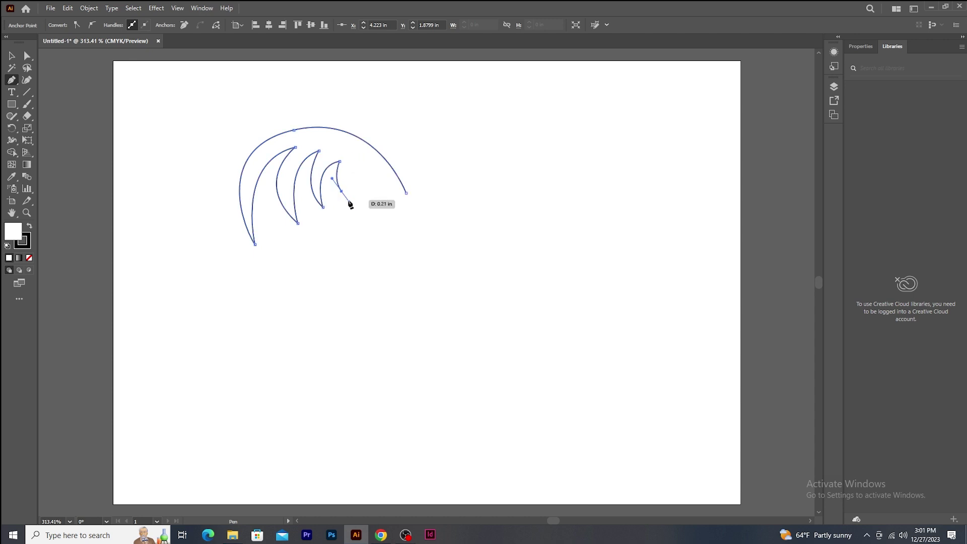
drag(407, 194, 461, 254)
- Move the closed wing slightly down and open its Transform > Reflect settings
click(12, 55)
click(457, 320)
drag(371, 185, 371, 251)
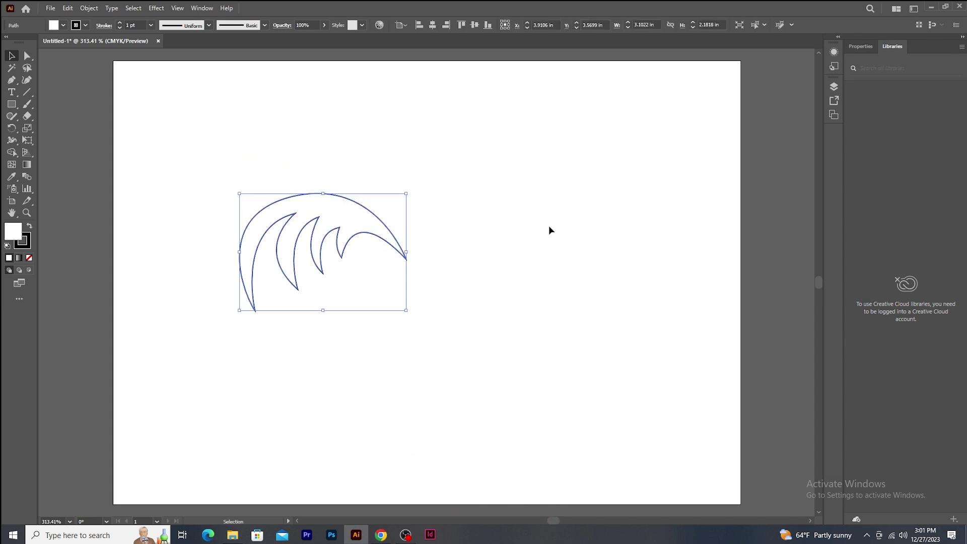
right_click(394, 244)
mouse_move(453, 461)
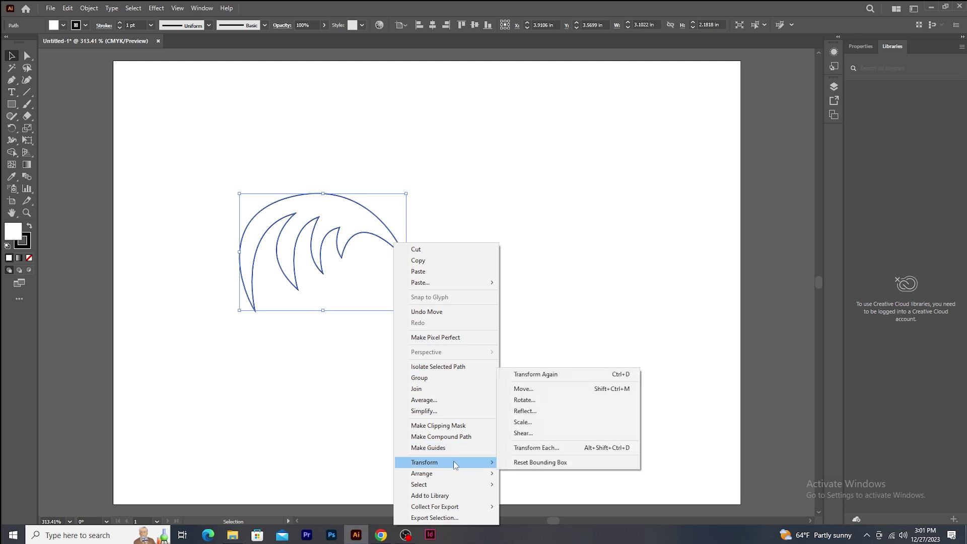
click(539, 414)
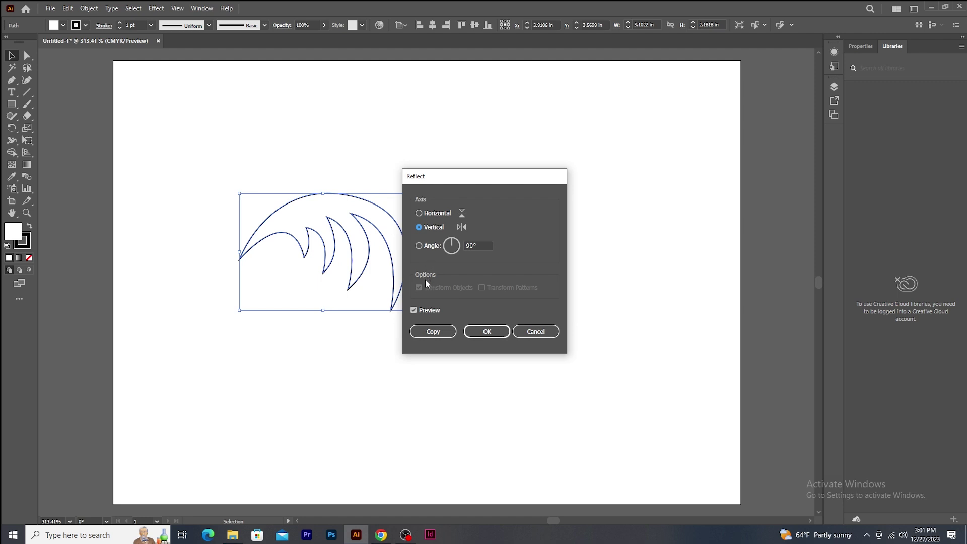
- Create the mirrored wing copy, place it right of the original, and select both
click(430, 328)
drag(358, 216, 525, 224)
drag(383, 171, 479, 318)
- Fill both wings black and set their stroke to None
click(64, 26)
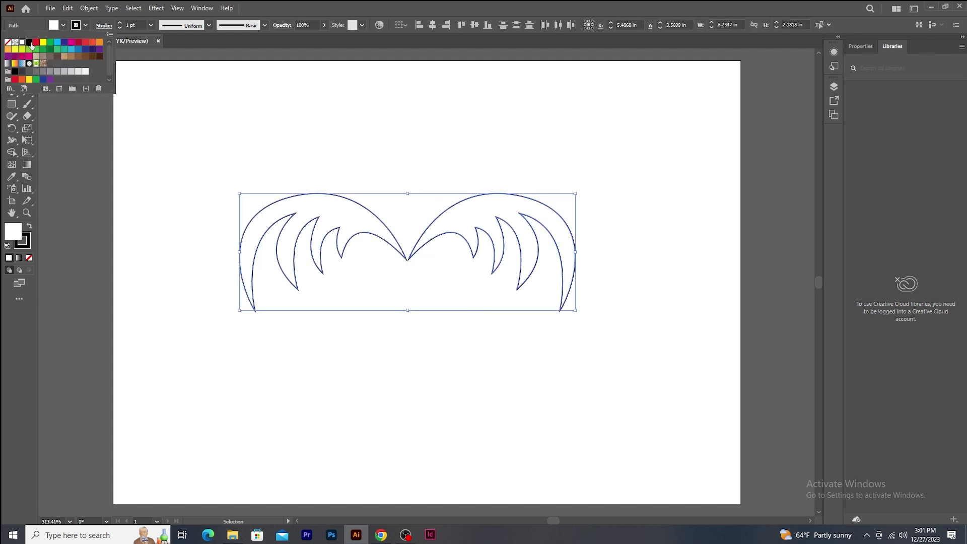
click(29, 43)
click(86, 26)
click(86, 27)
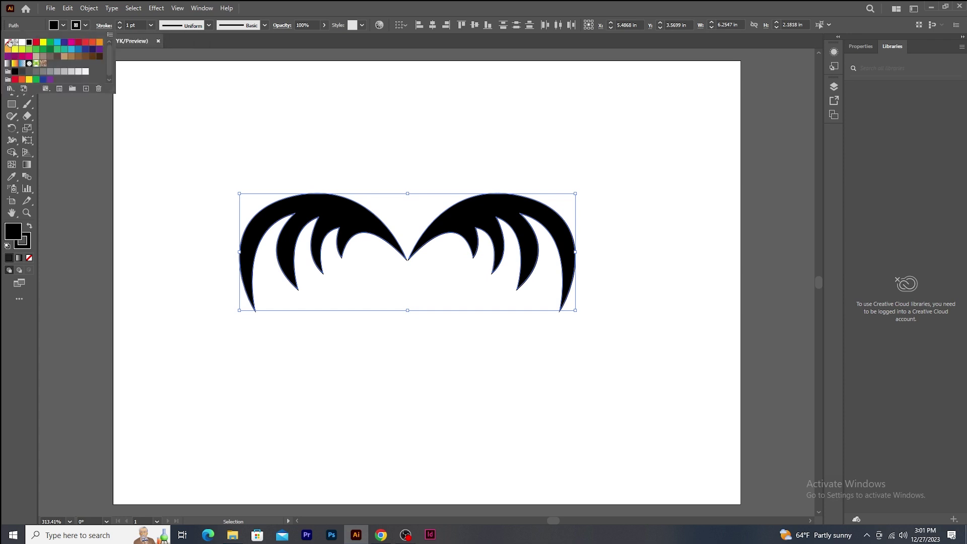
click(8, 46)
key(Escape)
- Delete the black wing pair, leaving the artboard empty
click(533, 433)
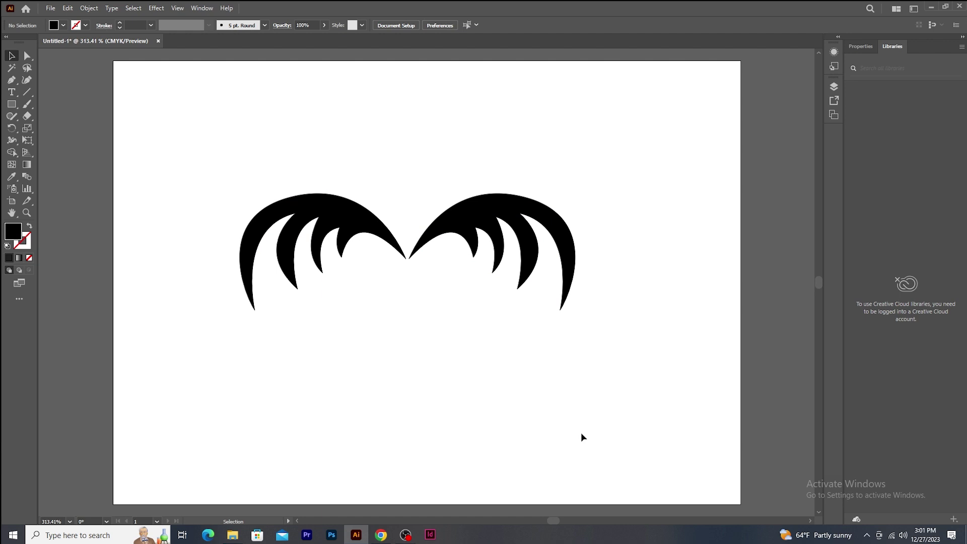
drag(272, 176, 583, 373)
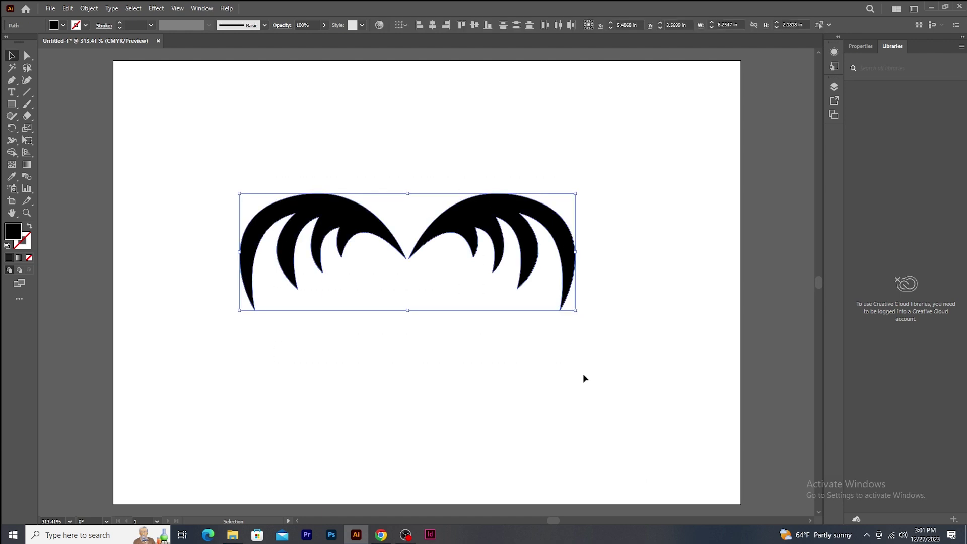
key(Delete)
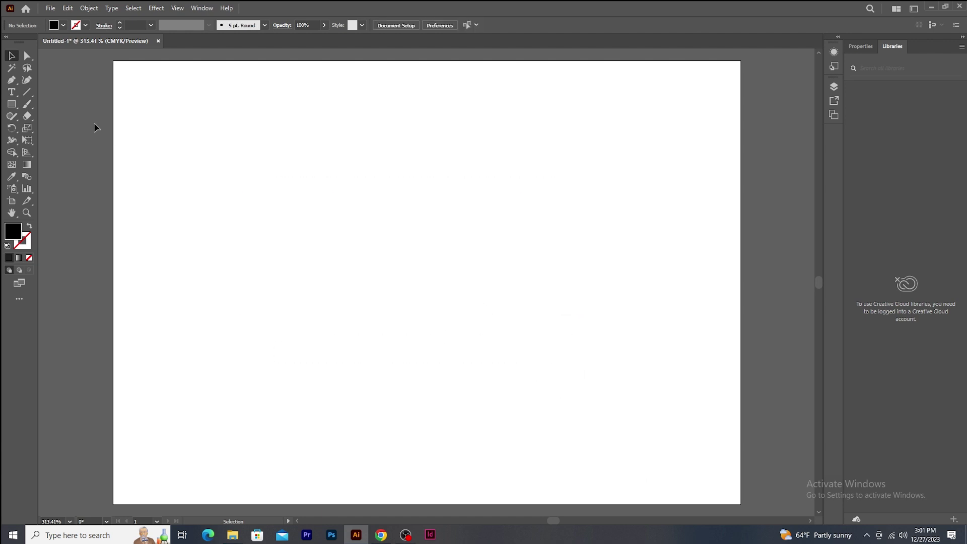
- Start the heart path at the top notch, curving over the left lobe to the bottom point
click(12, 80)
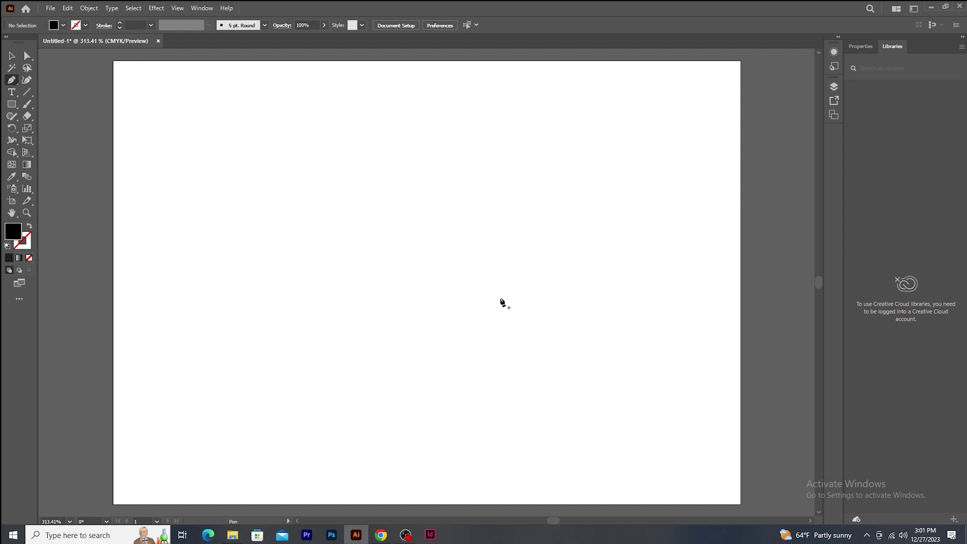
click(390, 188)
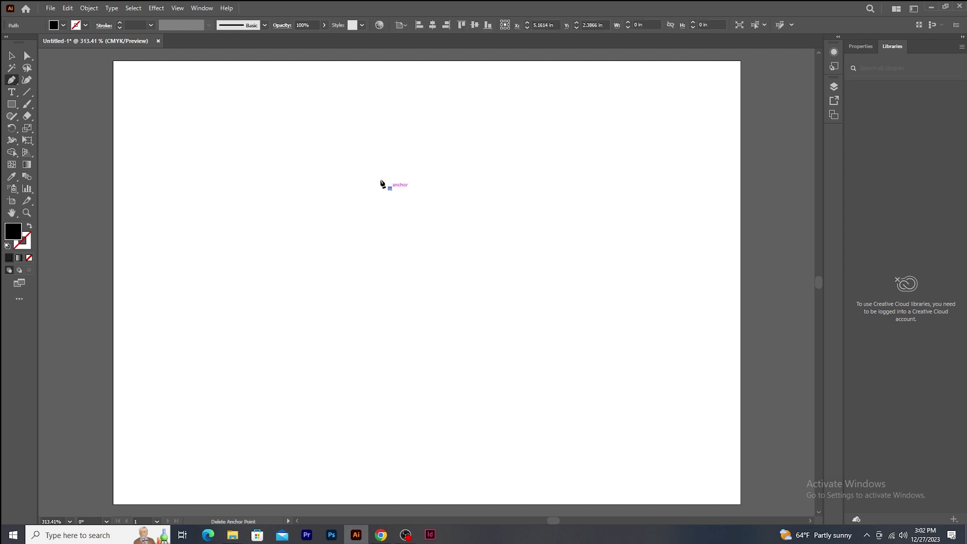
drag(301, 147, 229, 165)
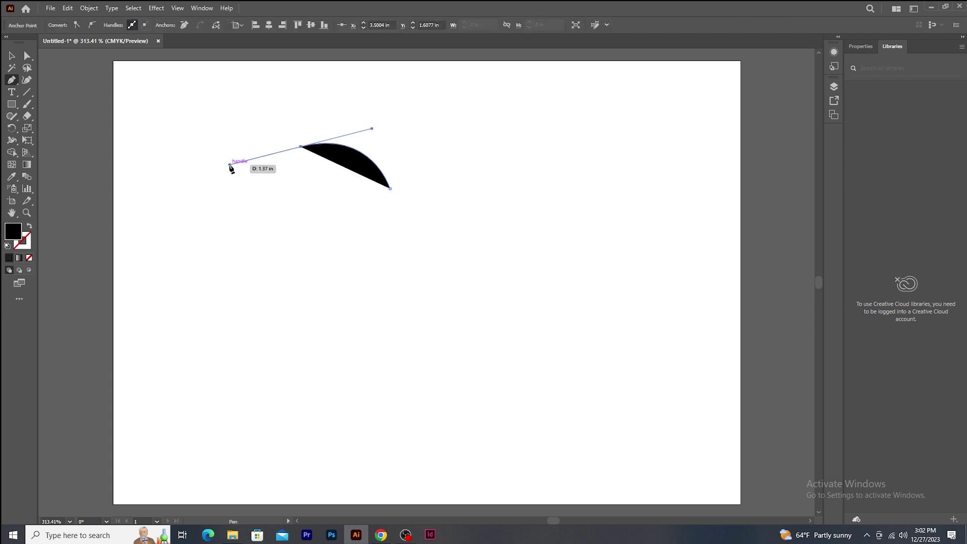
drag(230, 165, 230, 164)
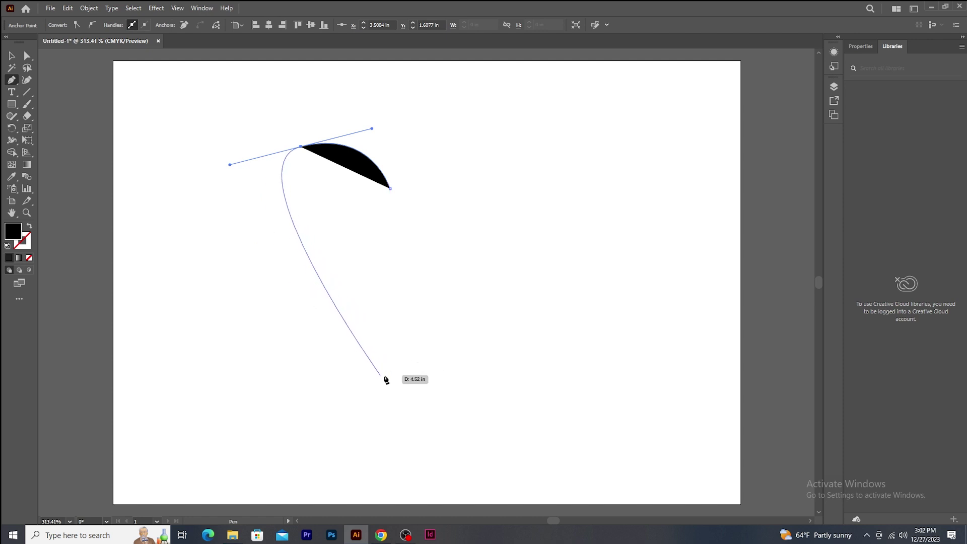
drag(390, 378, 550, 475)
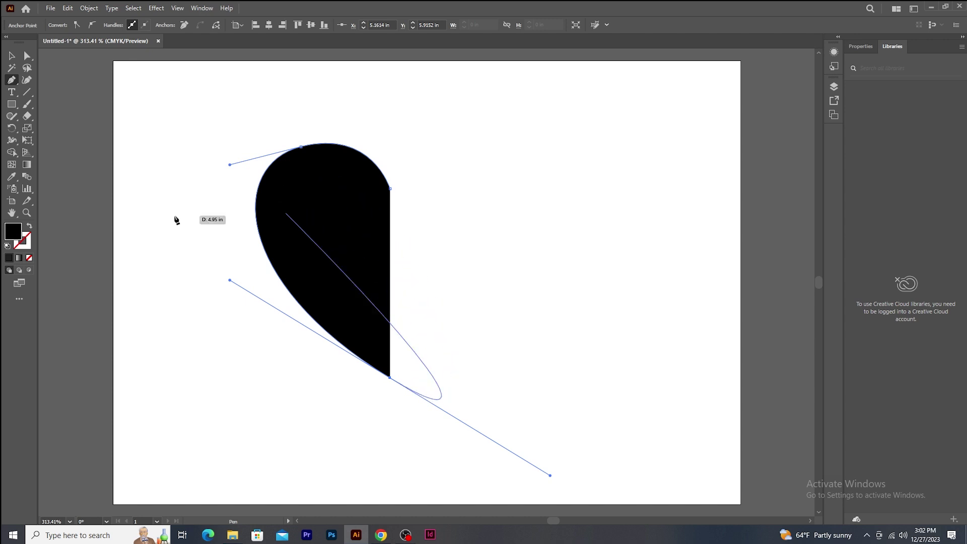
- Remove the path's black fill and give it a dark stroke
click(30, 258)
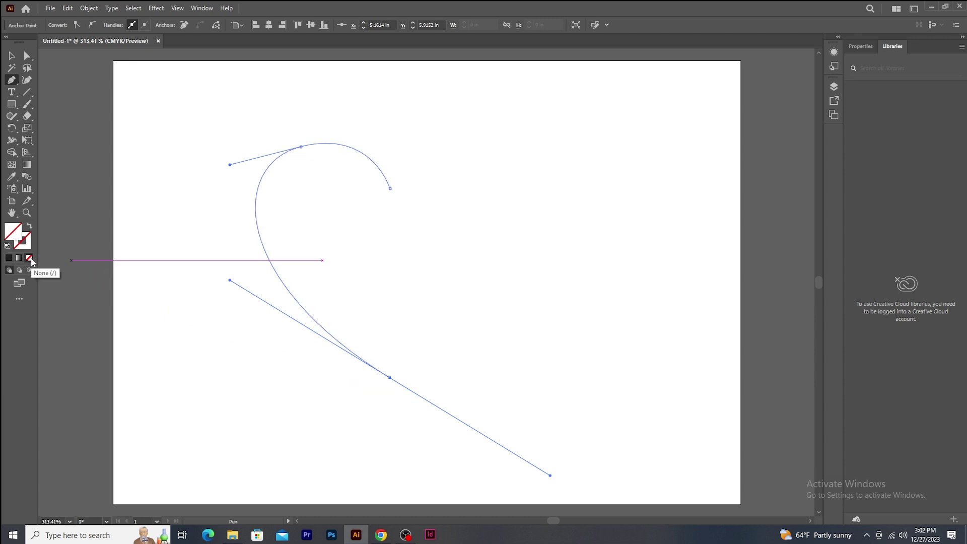
click(27, 248)
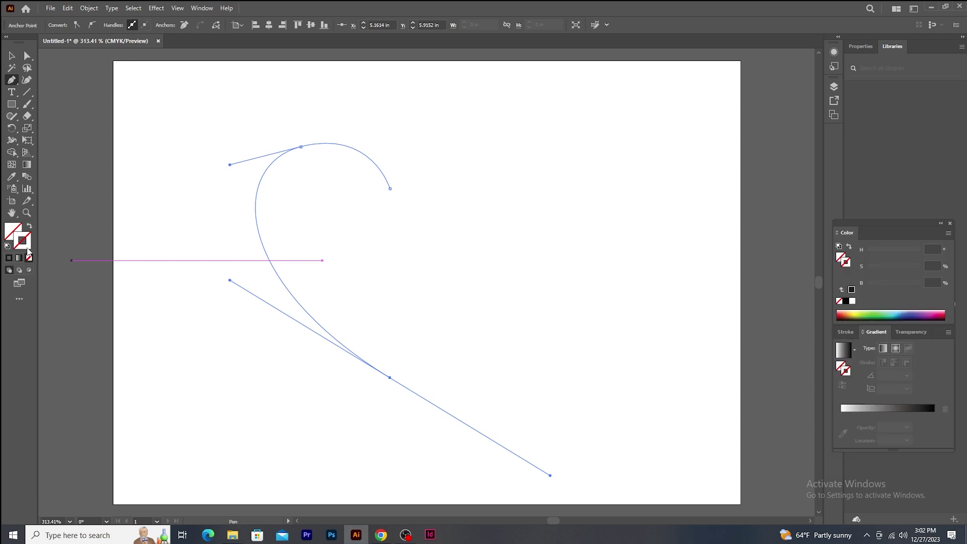
click(10, 261)
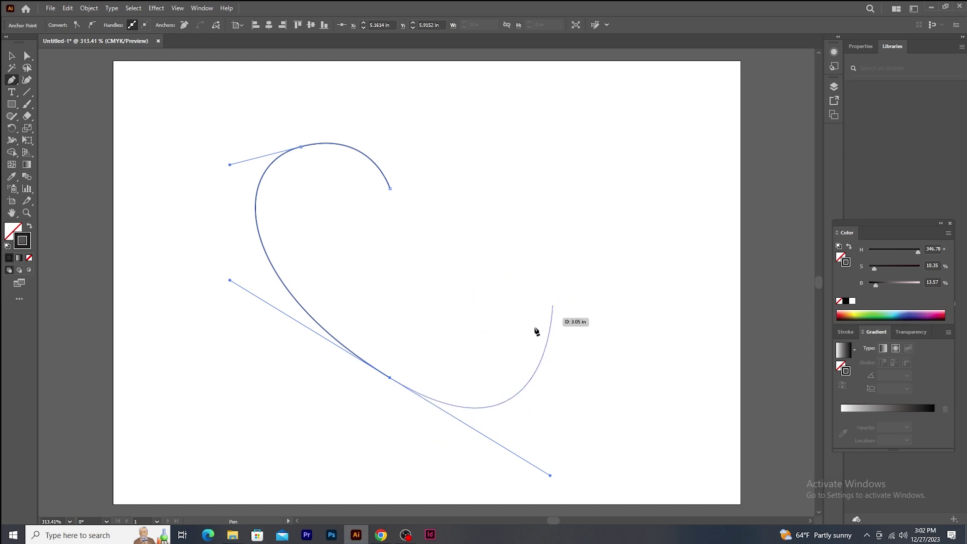
- Sharpen the bottom point, curve the right lobe, and close the heart at the notch
click(390, 378)
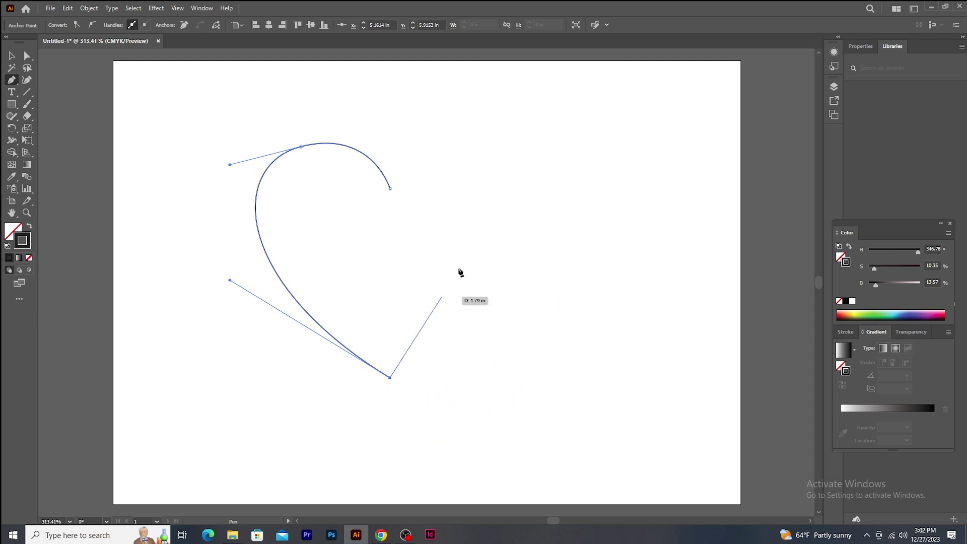
drag(548, 160, 432, 82)
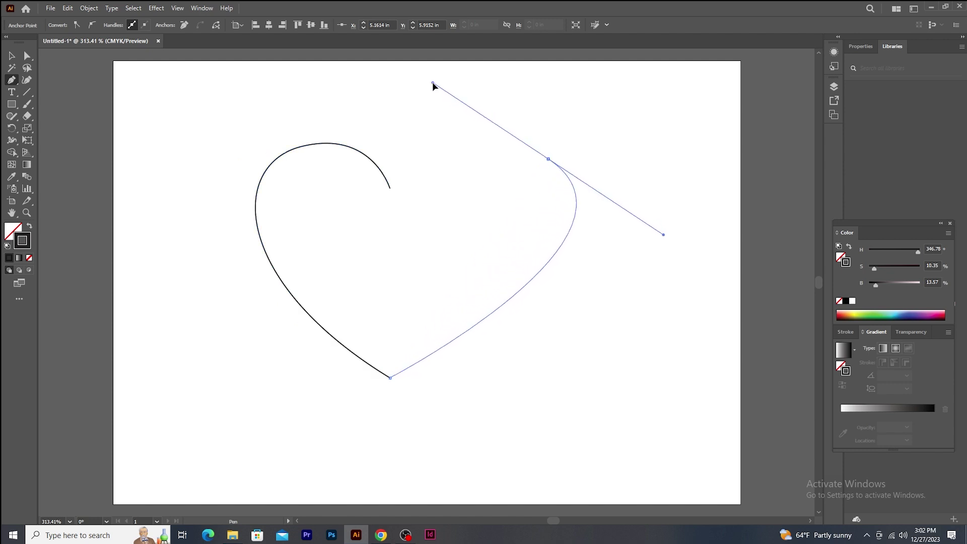
click(391, 189)
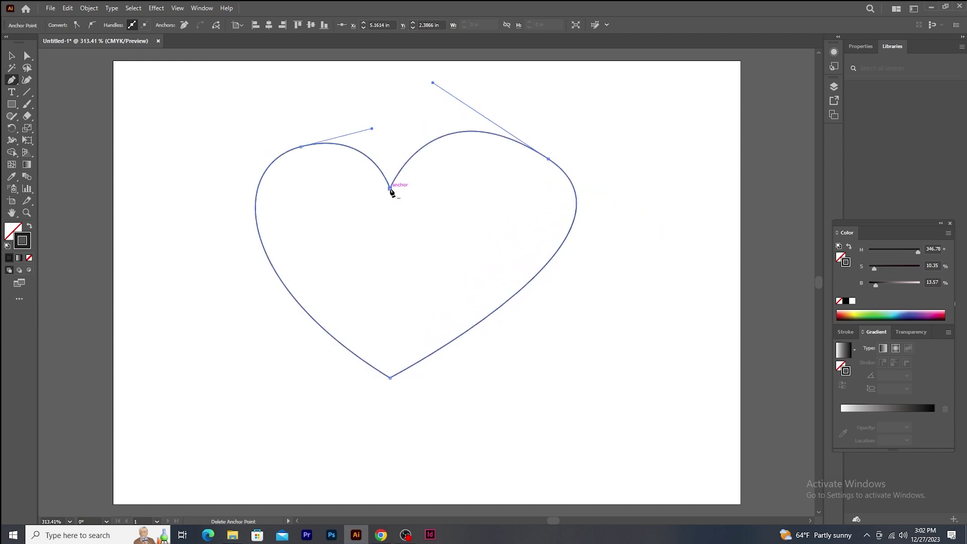
- Reshape the right and left lobes and shift the notch and bottom point to the right
click(27, 57)
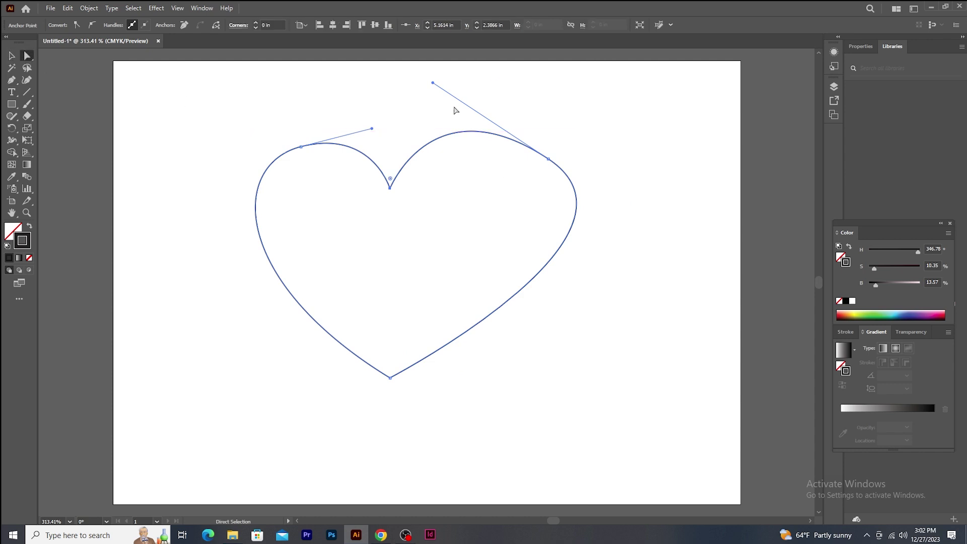
drag(431, 84, 476, 90)
drag(390, 188, 411, 192)
drag(301, 147, 293, 137)
drag(391, 379, 402, 386)
- Fine-tune the lower-left curve and right lobe, then undo back to an empty artboard
drag(241, 285, 231, 303)
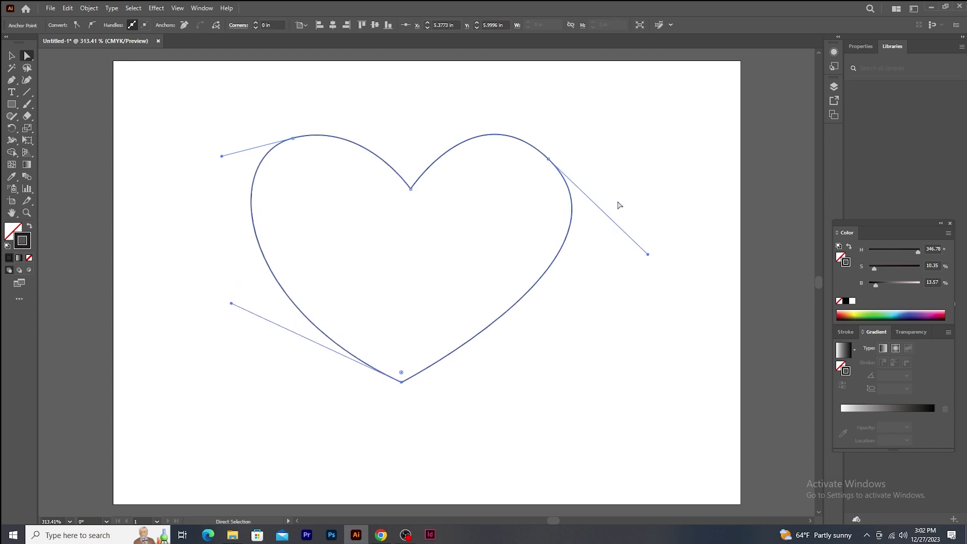
drag(648, 255, 642, 243)
drag(549, 159, 549, 152)
drag(474, 87, 476, 84)
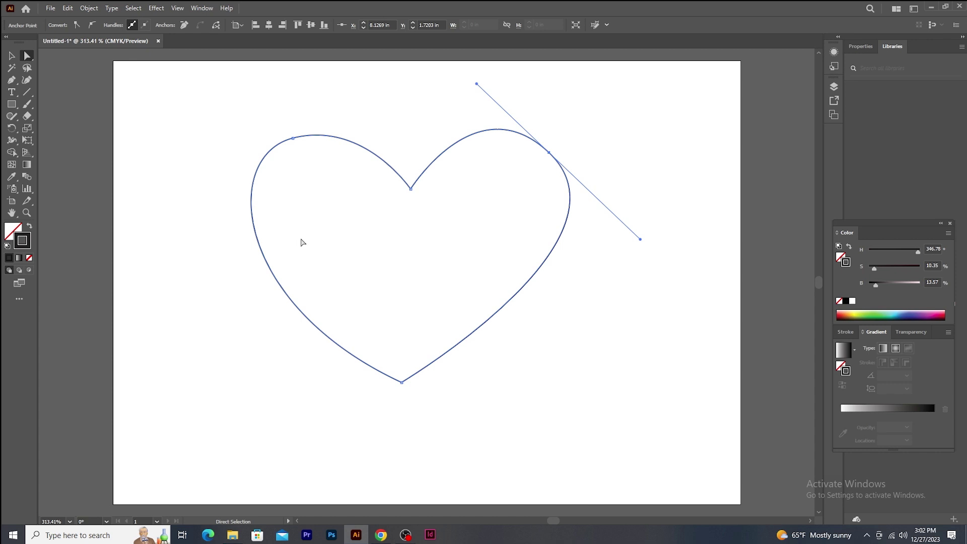
click(13, 57)
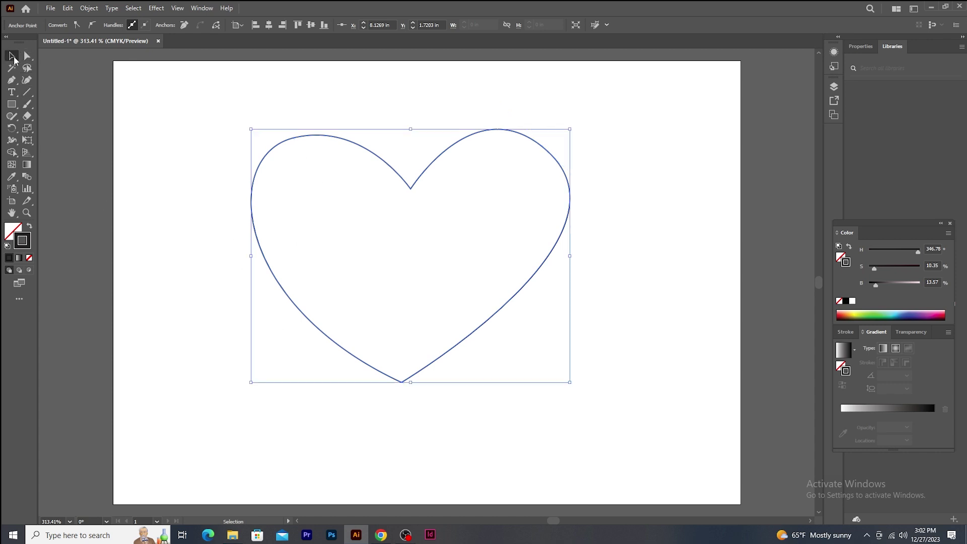
key(ctrl+z)
key(ctrl+z)
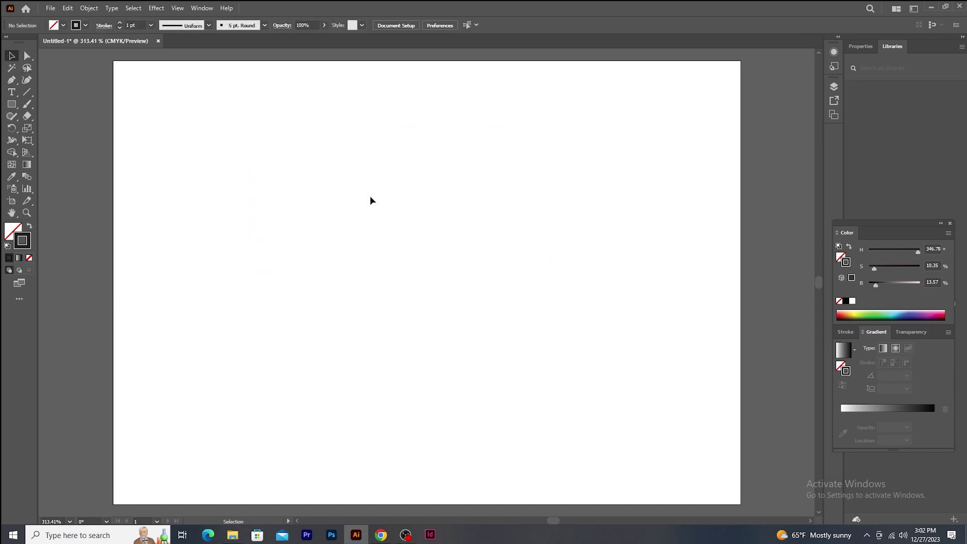
- Draw an open half-heart path from the notch over the left lobe to a sharp bottom point, then select it
click(11, 79)
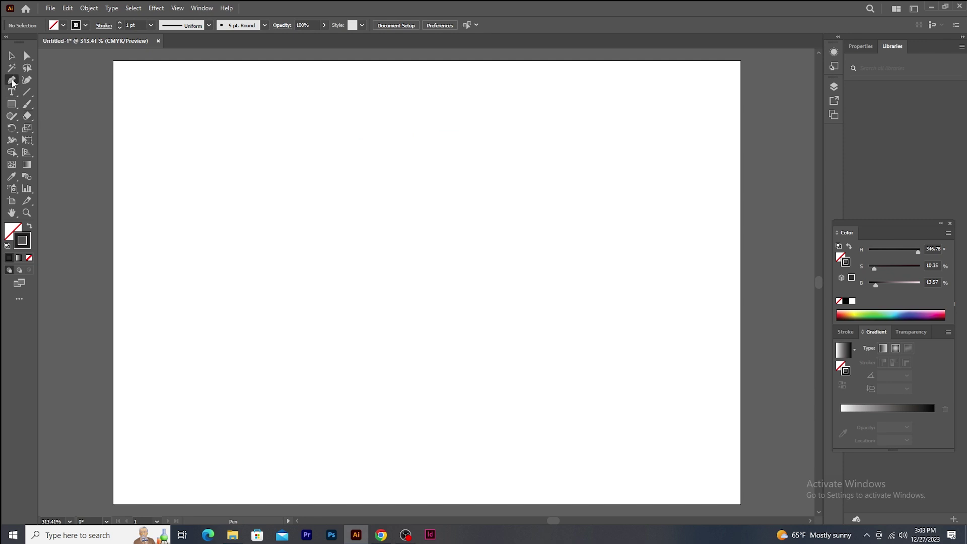
click(404, 205)
drag(315, 155, 245, 171)
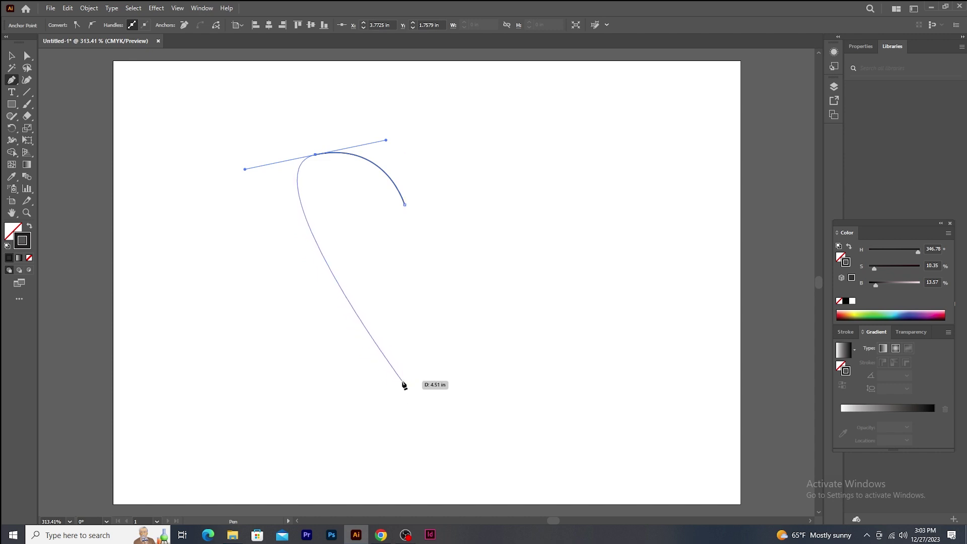
drag(404, 381, 561, 451)
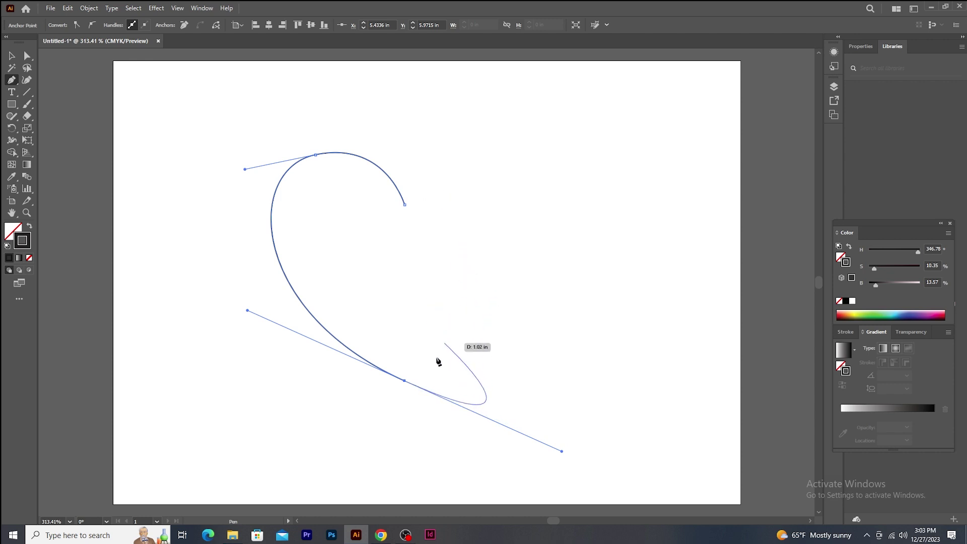
click(404, 381)
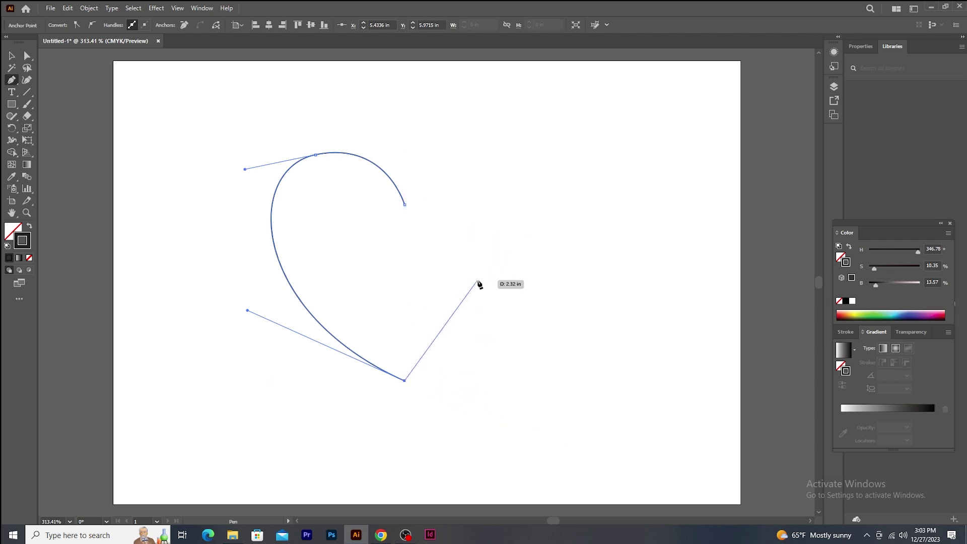
key(Escape)
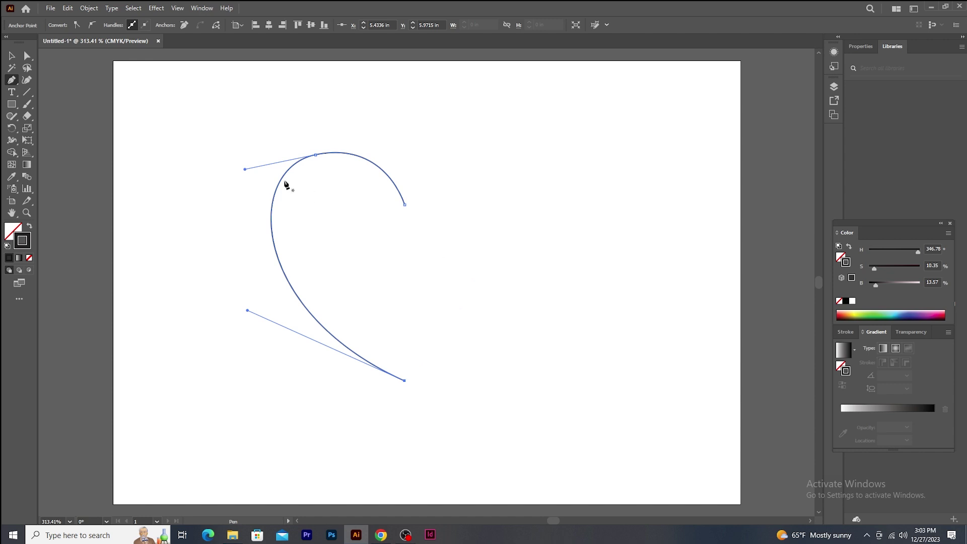
click(12, 57)
click(422, 124)
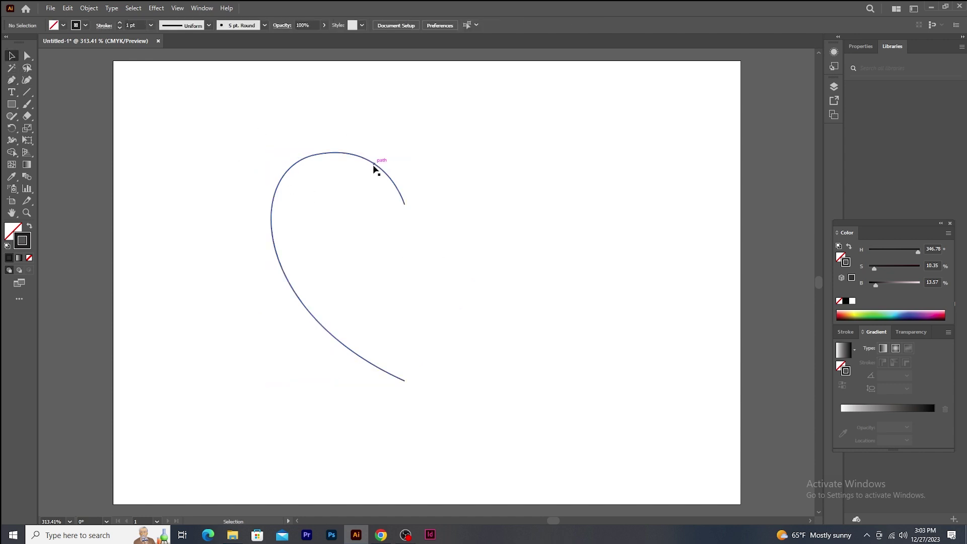
click(373, 163)
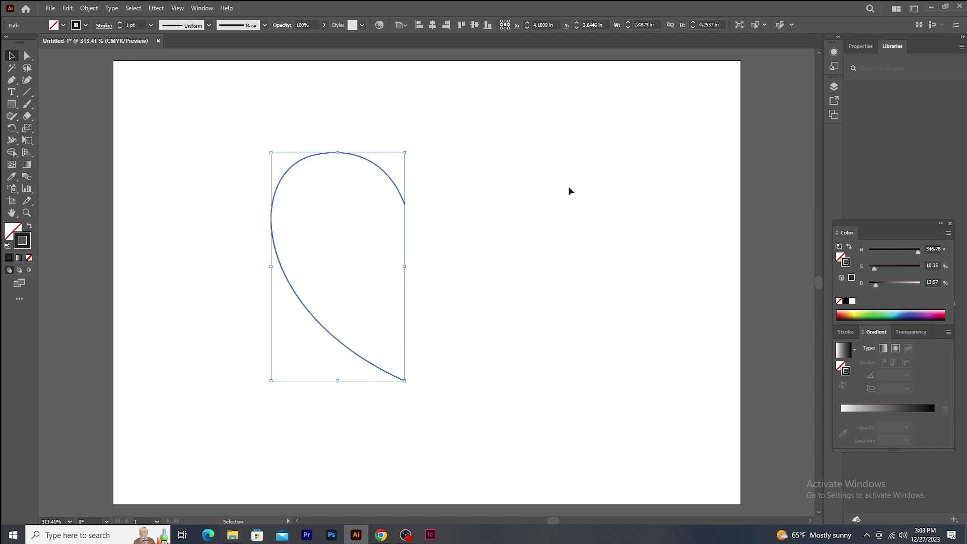
- Make a vertically reflected copy of the half-heart path with Transform > Reflect
right_click(378, 169)
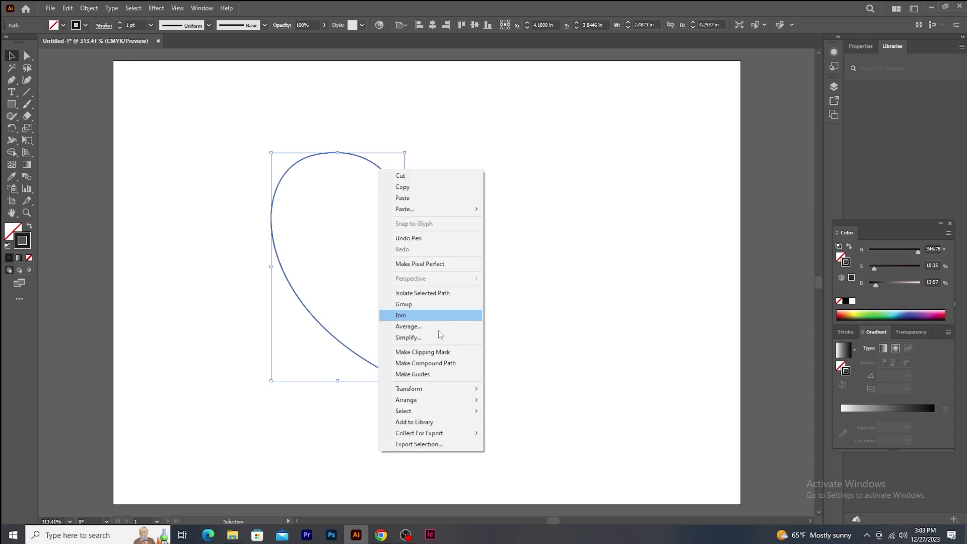
mouse_move(436, 390)
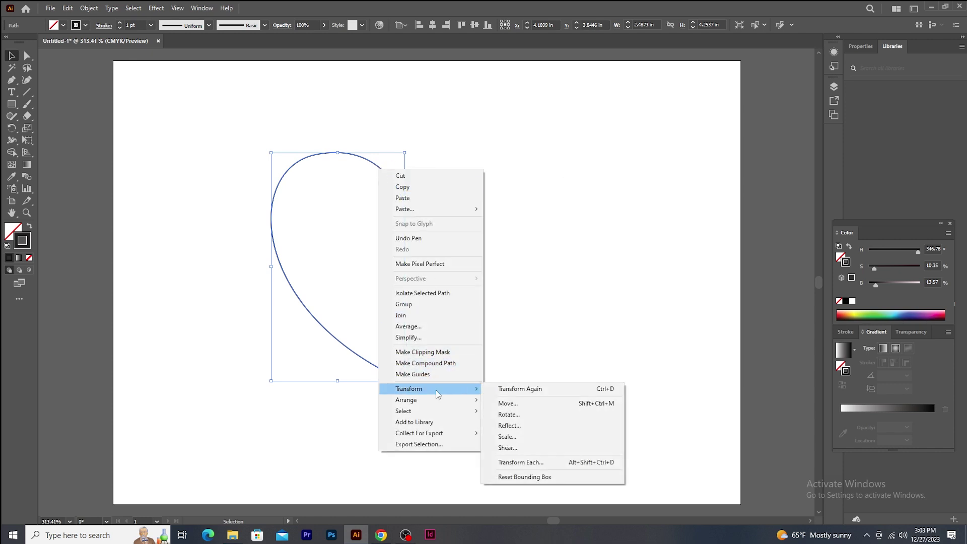
click(551, 425)
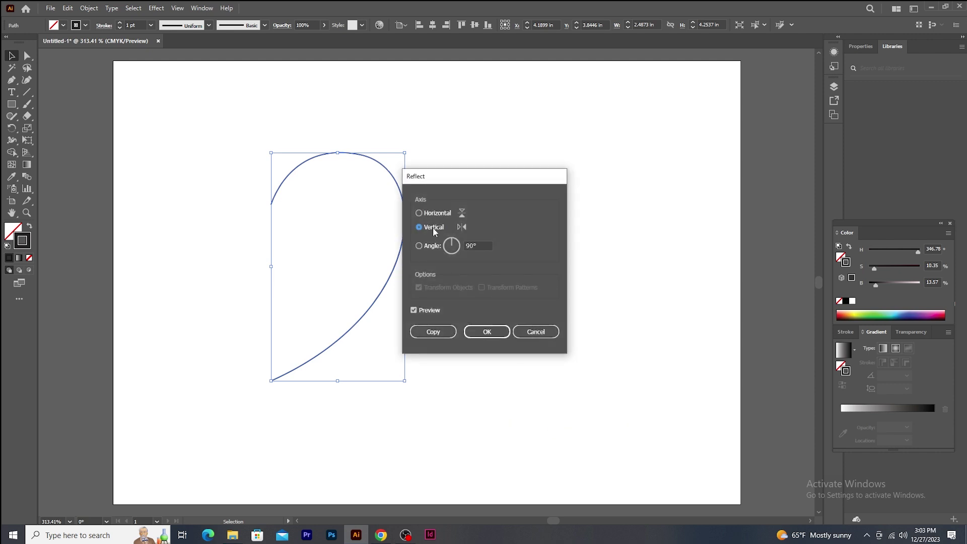
click(433, 332)
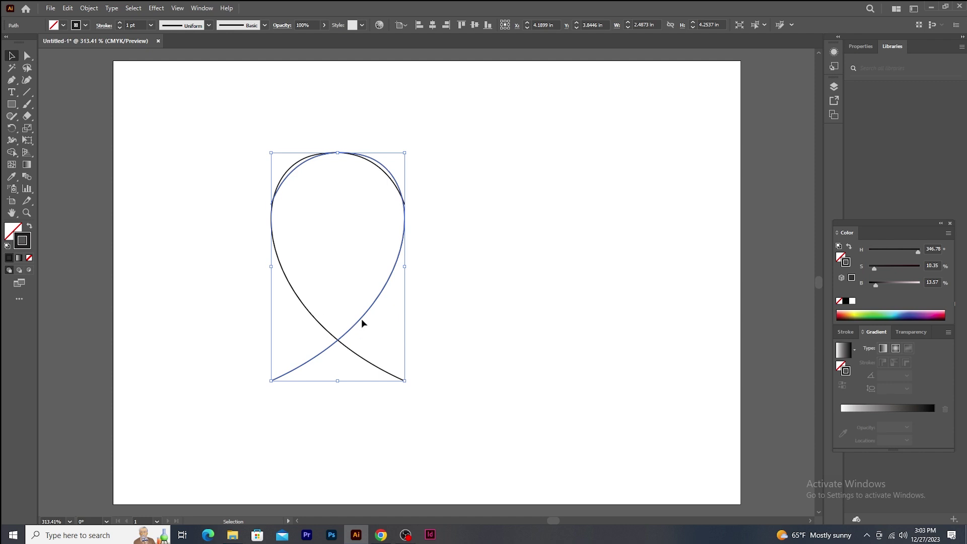
- Drag the mirrored half to the right of the original to complete the heart, then deselect
click(447, 311)
drag(379, 301, 514, 302)
click(358, 154)
click(432, 170)
click(364, 157)
key(ctrl+shift+a)
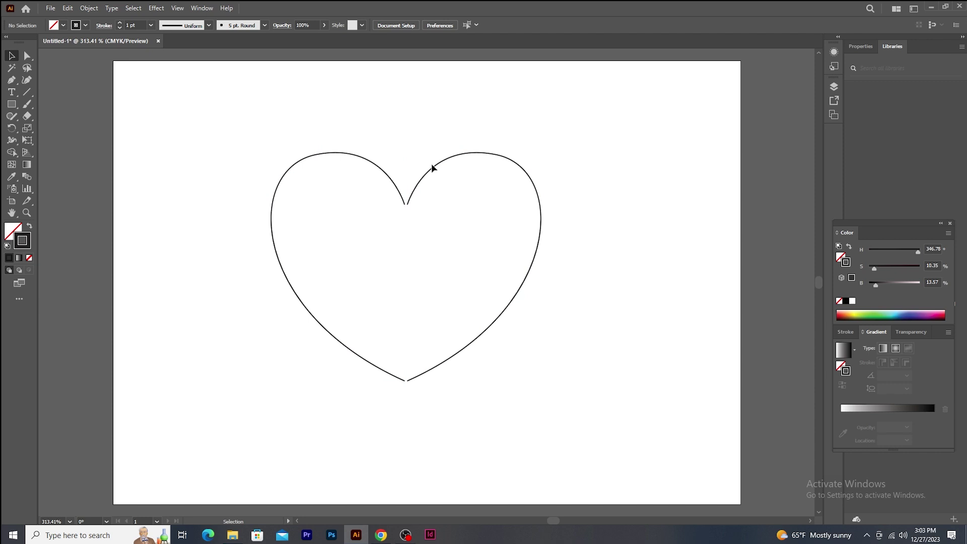
- Zoom into the heart's top notch and select both loose endpoints with Direct Selection
click(28, 56)
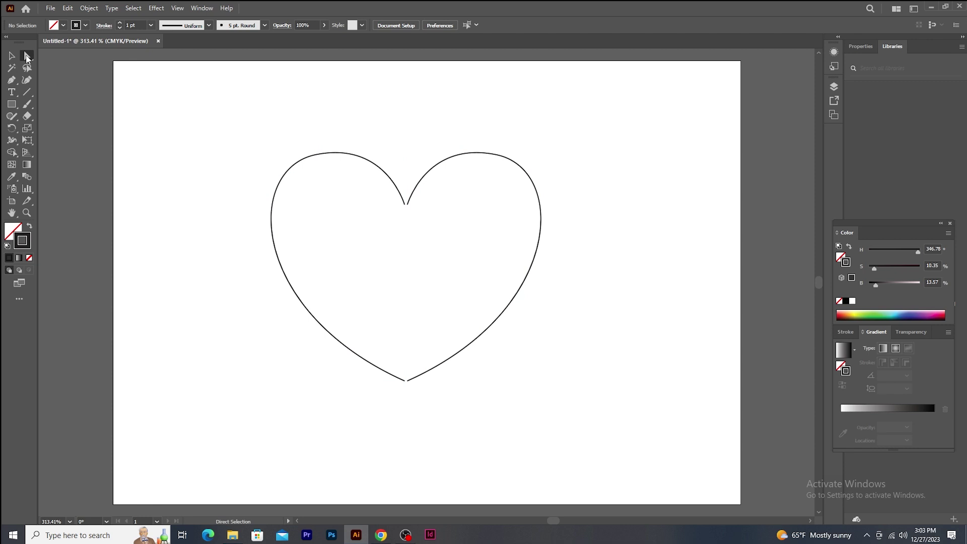
click(407, 206)
key(ctrl)
scroll(406, 206, up, 3)
scroll(407, 205, up, 4)
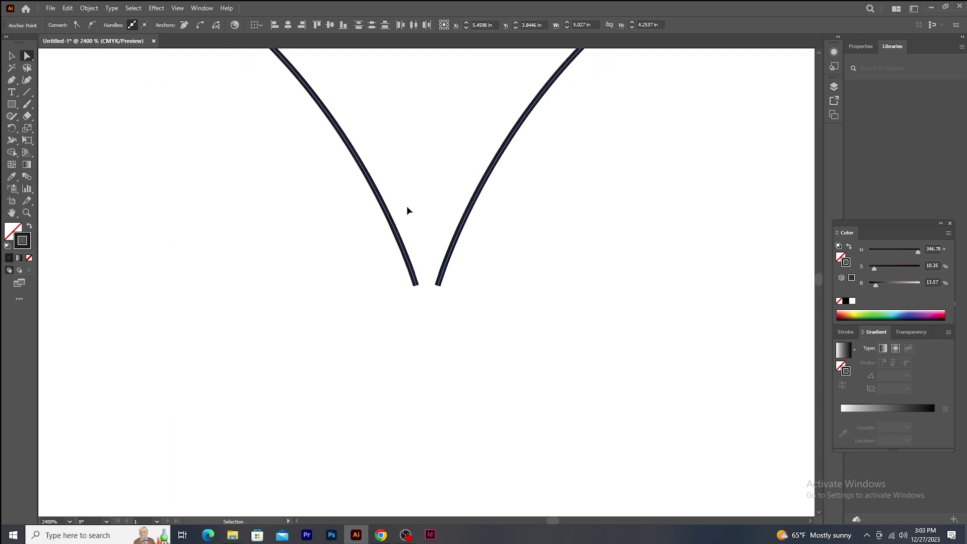
scroll(407, 211, up, 1)
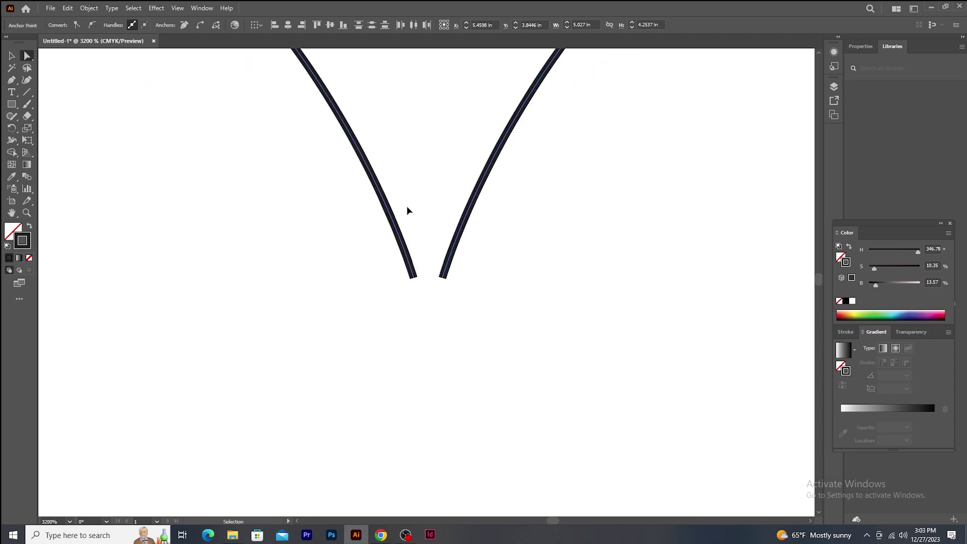
scroll(407, 209, up, 1)
drag(476, 304, 389, 268)
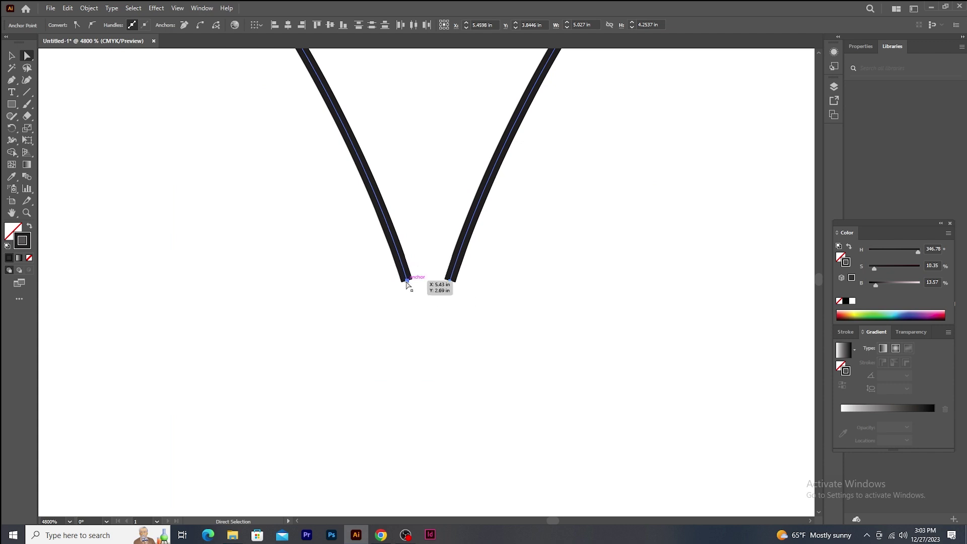
- Average the two notch endpoints on both axes and join them into one anchor
right_click(407, 284)
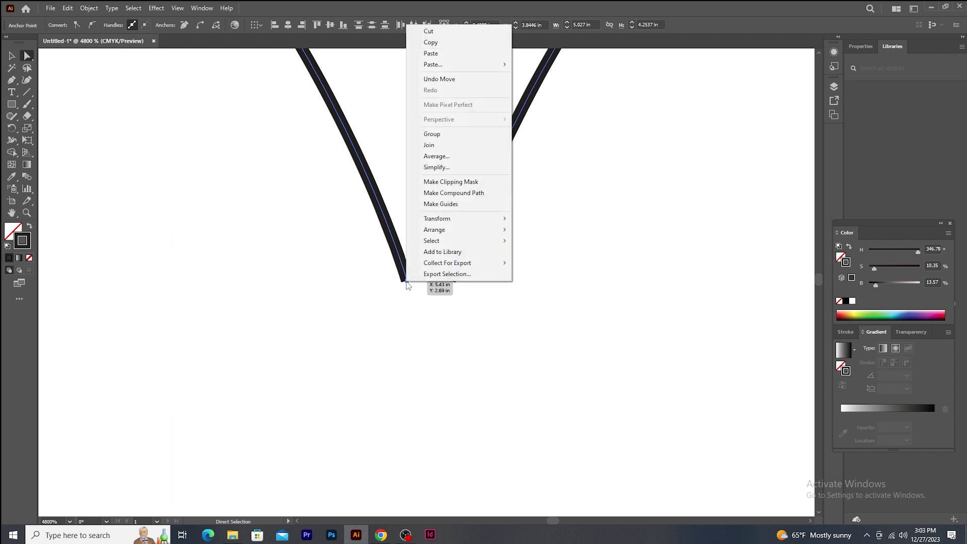
click(436, 156)
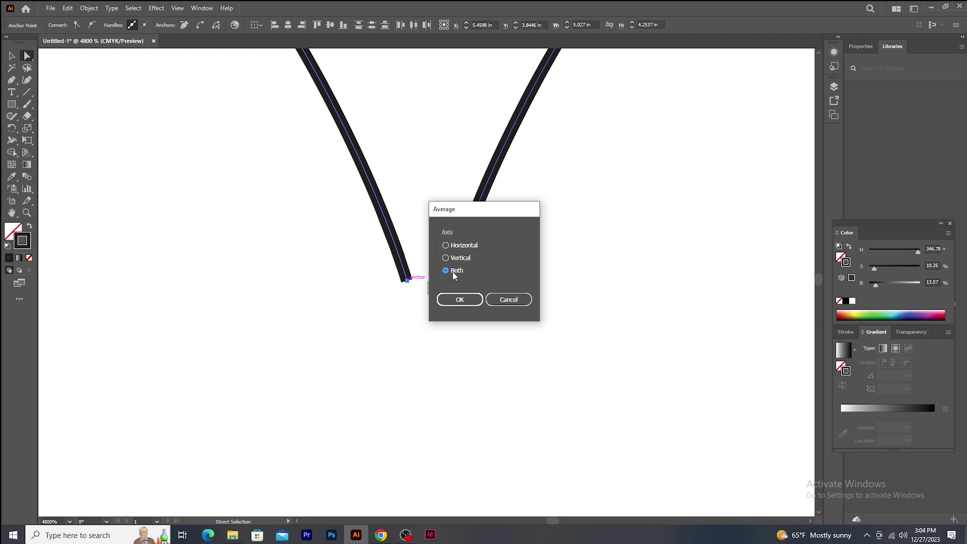
click(460, 300)
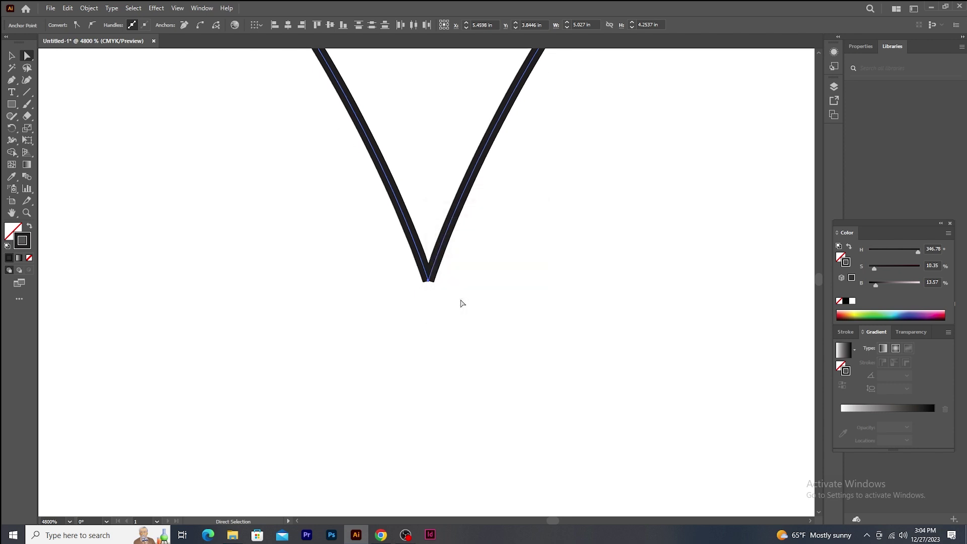
right_click(429, 286)
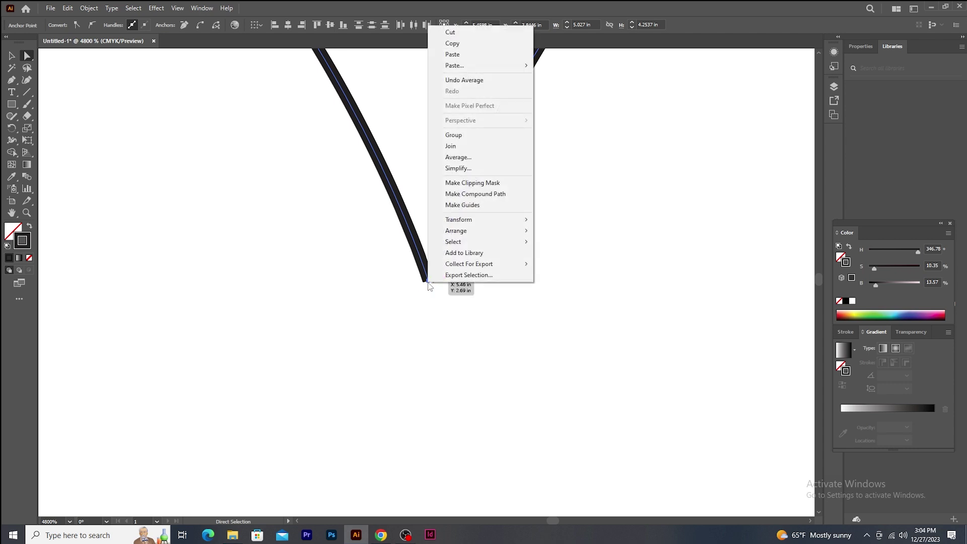
click(467, 148)
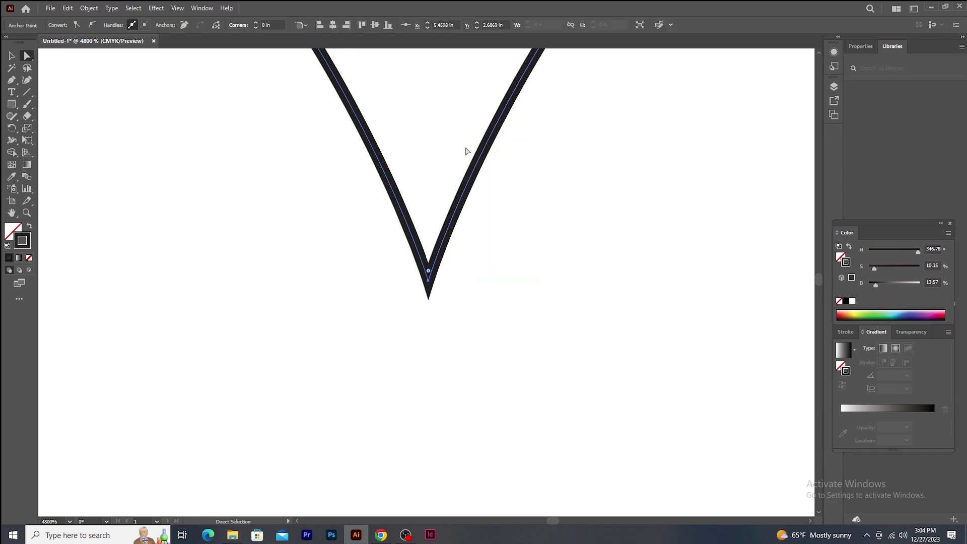
key(ctrl+minus)
key(ctrl+minus)
key(ctrl+minus)
key(ctrl+minus)
key(ctrl+minus)
key(ctrl+minus)
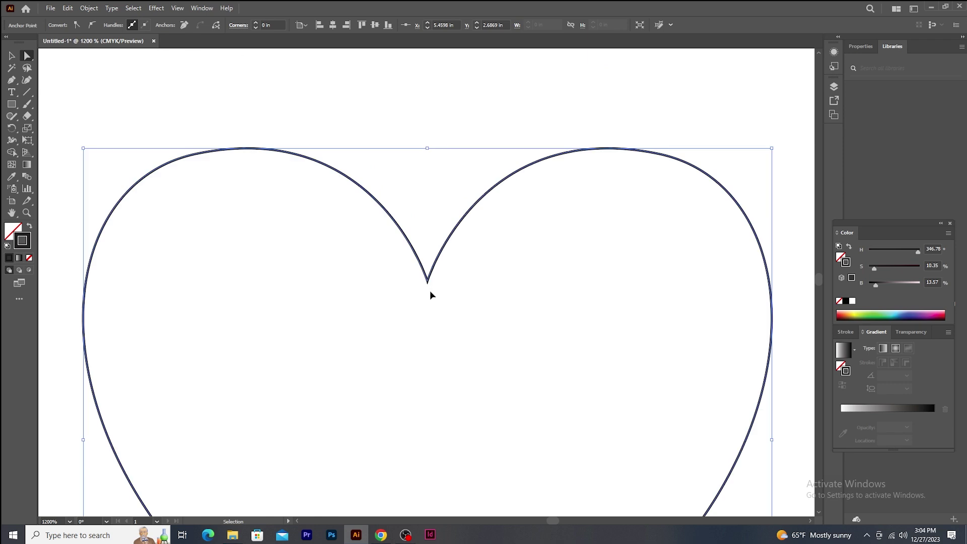
- Zoom in on the heart's bottom point and average its two endpoints on both axes
drag(444, 407, 425, 199)
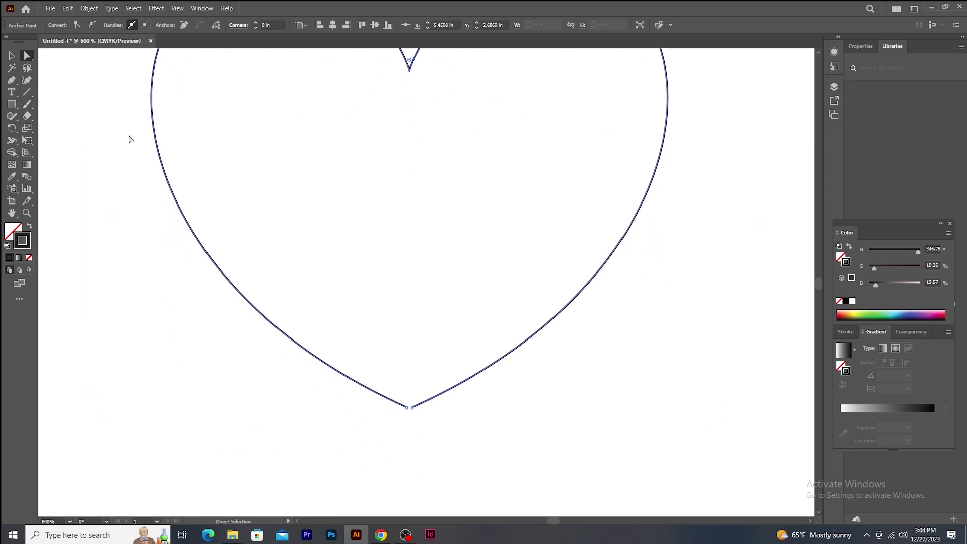
click(409, 407)
key(ctrl+plus)
key(ctrl+plus)
key(ctrl+plus)
key(ctrl+plus)
key(ctrl+plus)
key(ctrl+plus)
key(ctrl+plus)
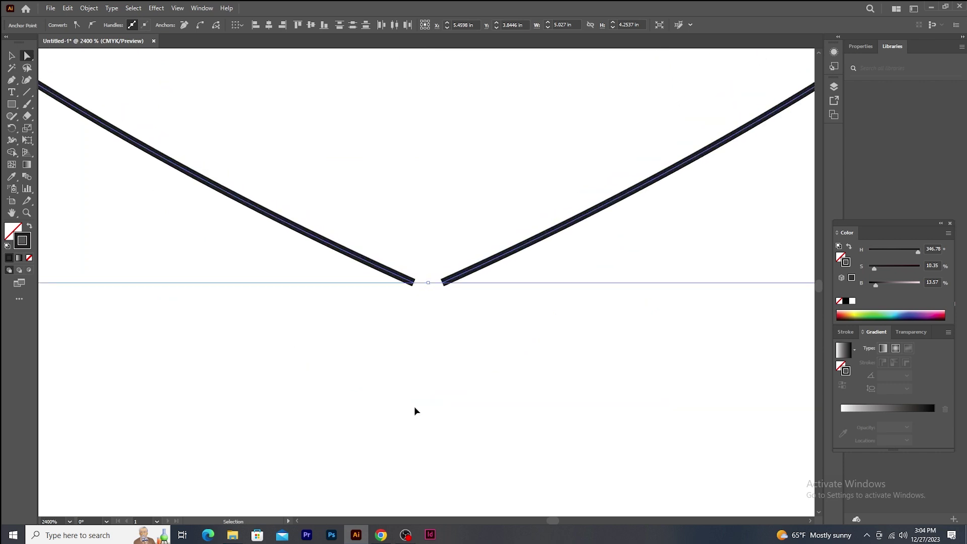
right_click(448, 278)
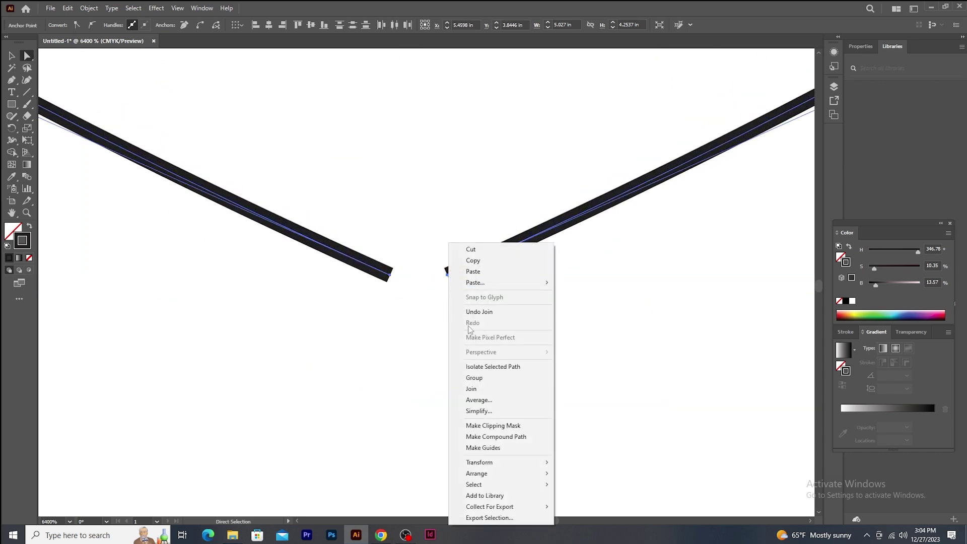
click(485, 400)
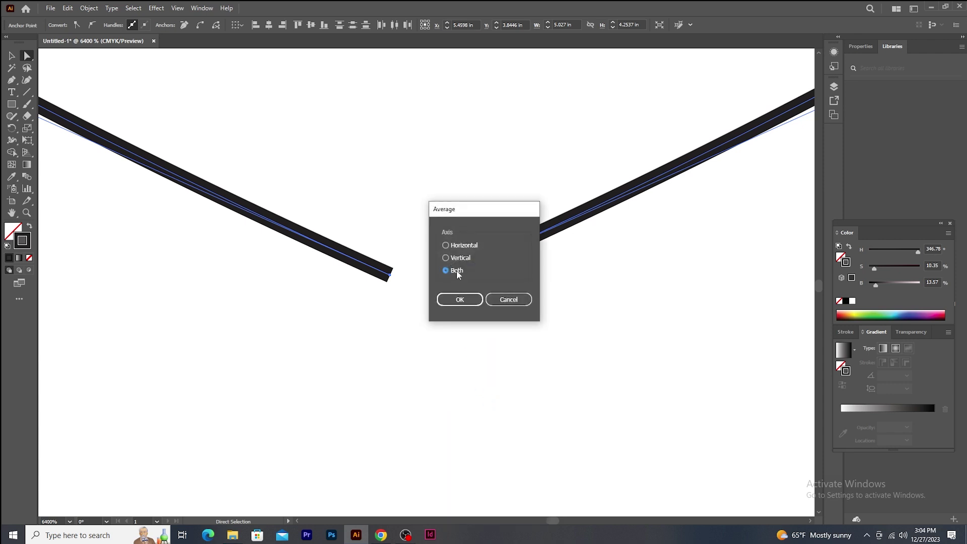
click(463, 301)
- Join the bottom endpoints into one point, zoom back out, and deselect the heart
right_click(419, 278)
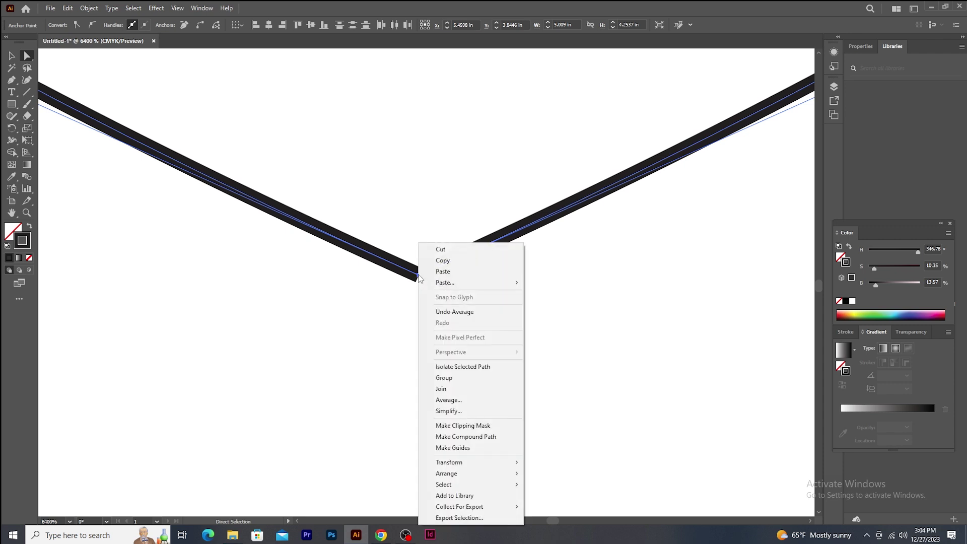
click(442, 389)
key(ctrl+minus)
key(ctrl+minus)
key(ctrl+minus)
key(ctrl+minus)
key(ctrl+minus)
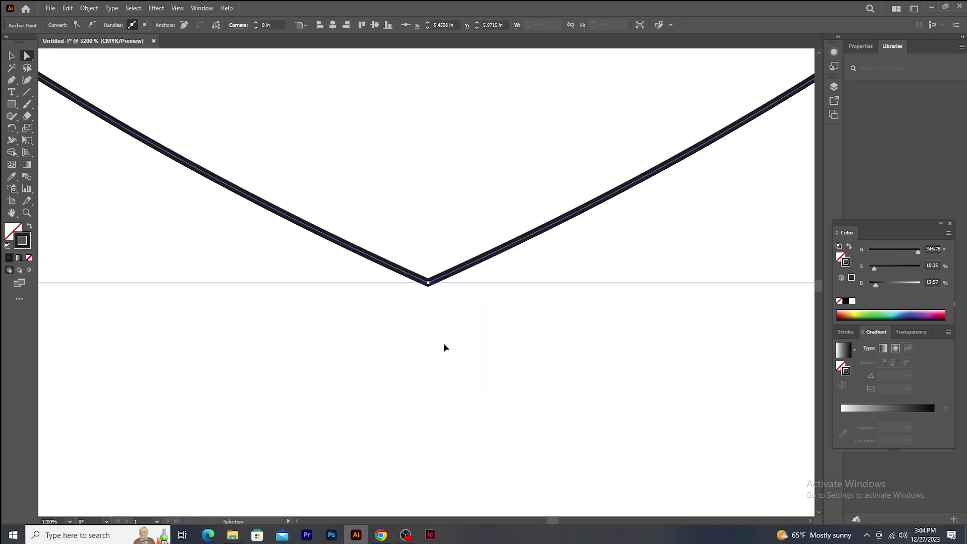
key(ctrl+minus)
key(ctrl+minus)
key(ctrl+minus)
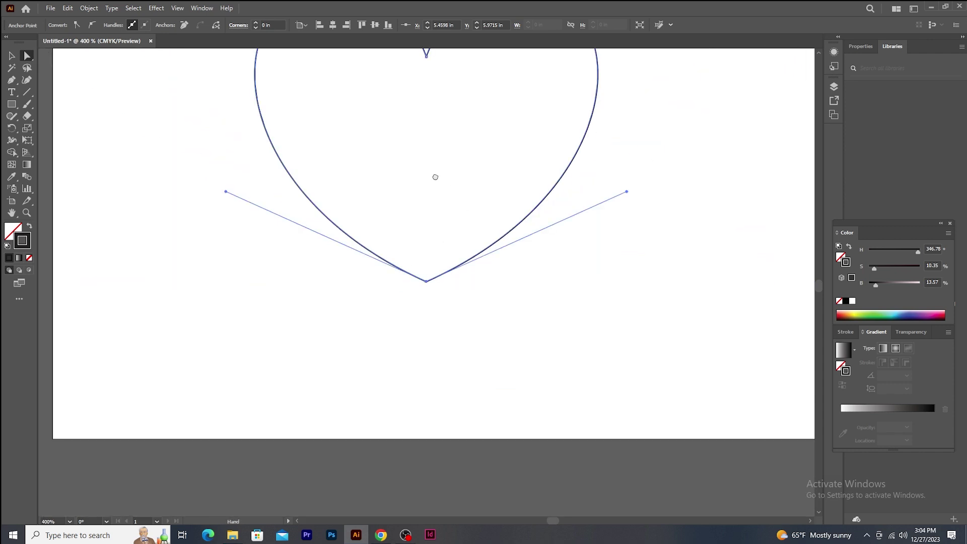
drag(438, 157, 417, 269)
click(12, 56)
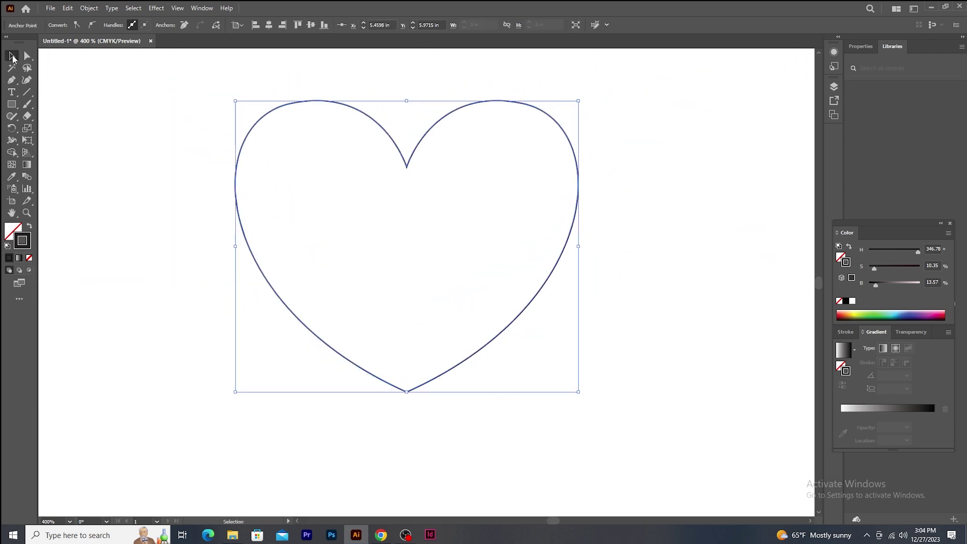
click(619, 375)
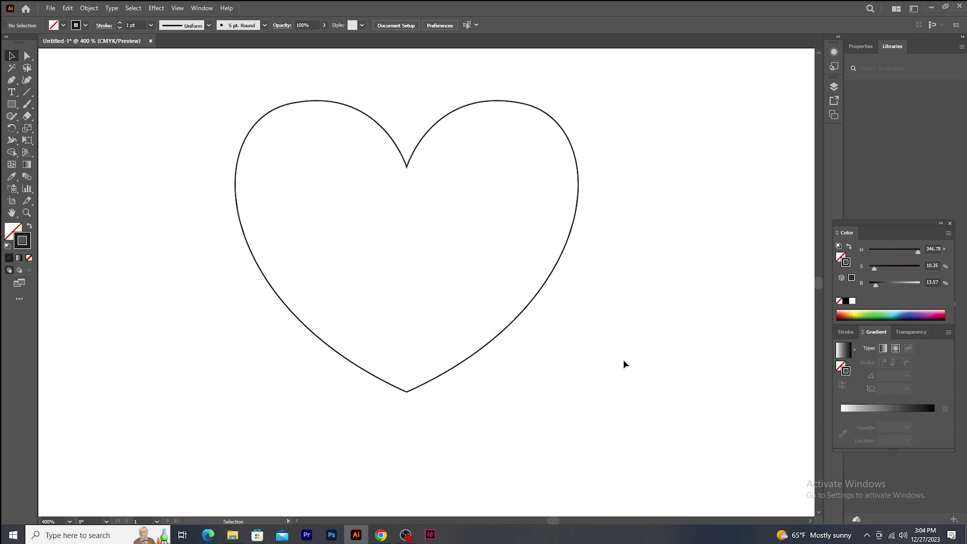
- Give the heart a red fill and a crimson stroke
click(564, 262)
click(63, 25)
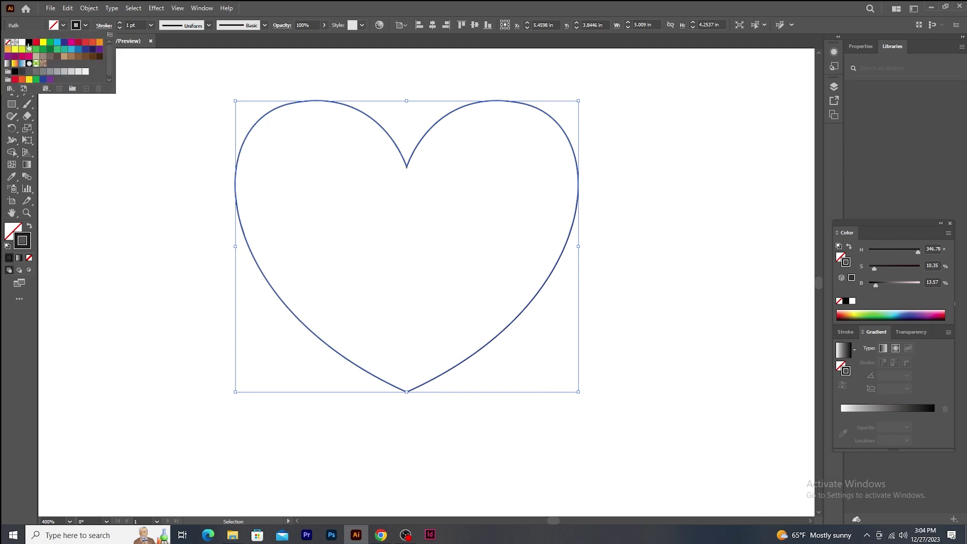
click(35, 42)
click(86, 25)
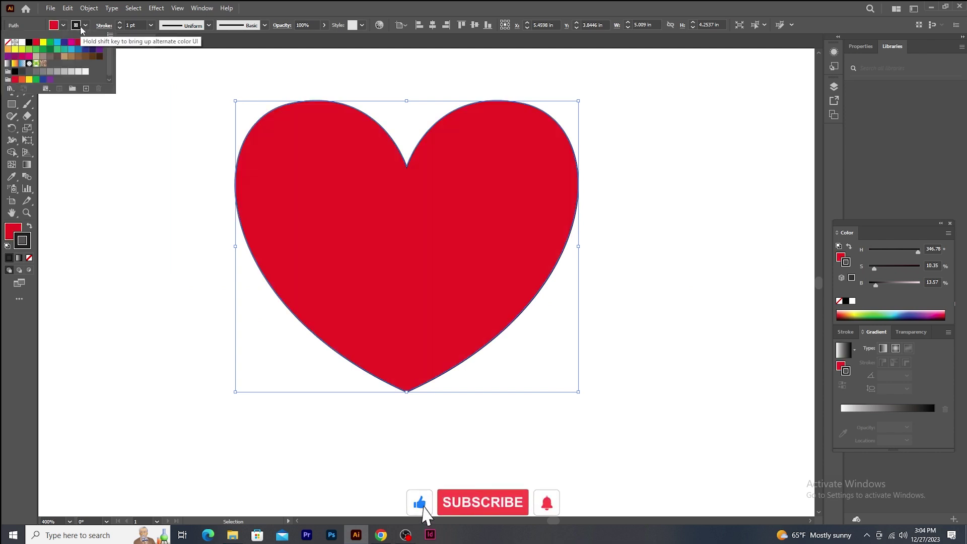
click(78, 42)
- Raise the stroke weight to 14 pt and place a duplicate heart down and to the right
click(120, 23)
click(119, 22)
click(119, 23)
click(120, 23)
click(72, 62)
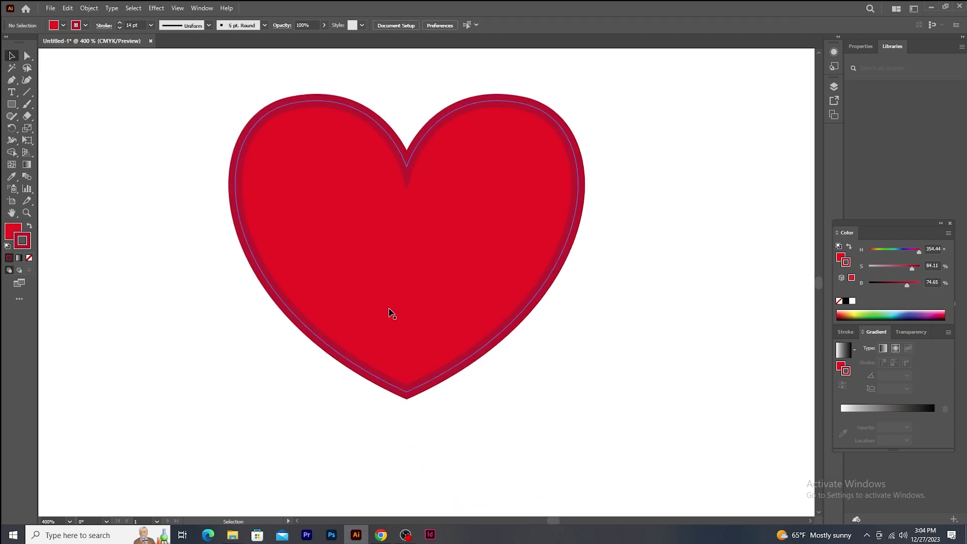
drag(378, 247, 539, 340)
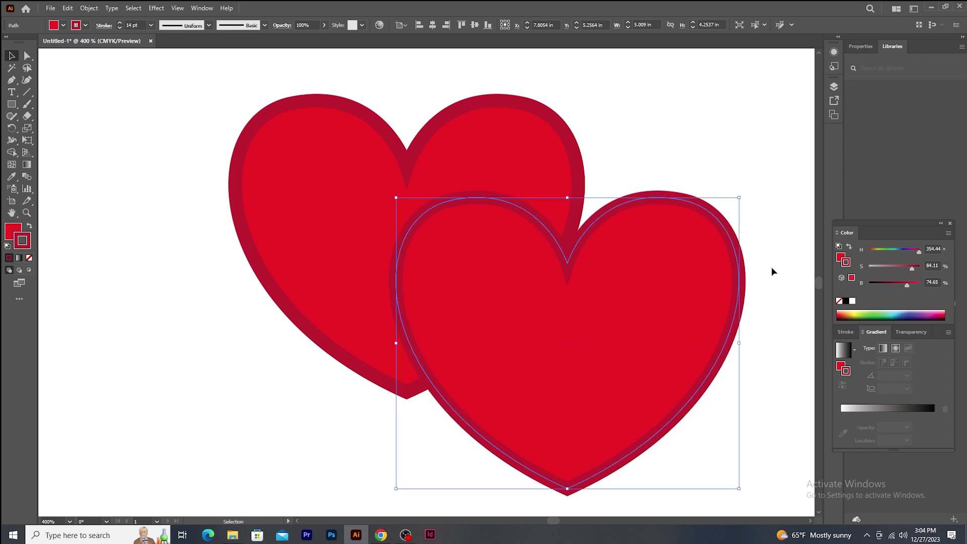
- Shrink the duplicate heart over the first, then marquee-select both hearts and delete them
drag(739, 198, 702, 252)
drag(614, 333, 586, 316)
click(693, 203)
key(ctrl+minus)
key(ctrl+minus)
key(ctrl+minus)
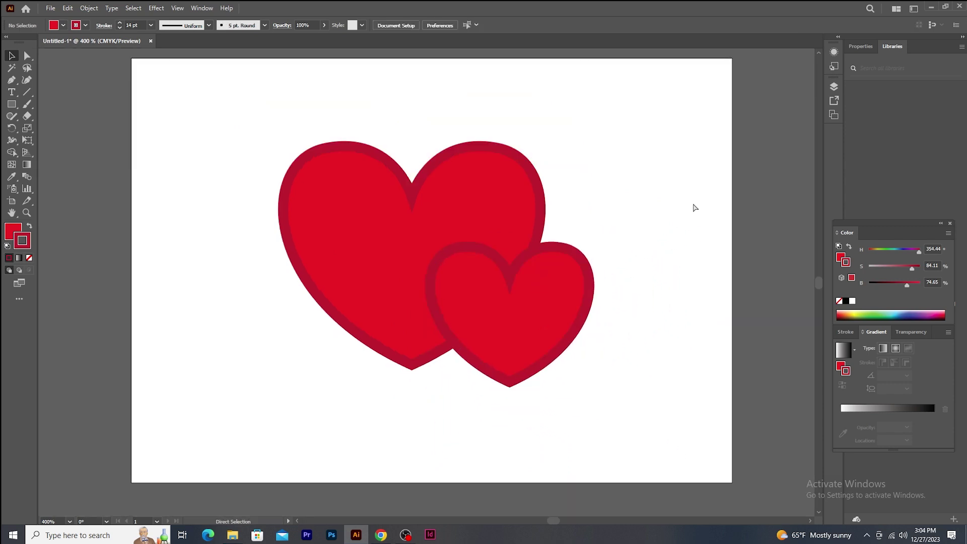
key(ctrl+plus)
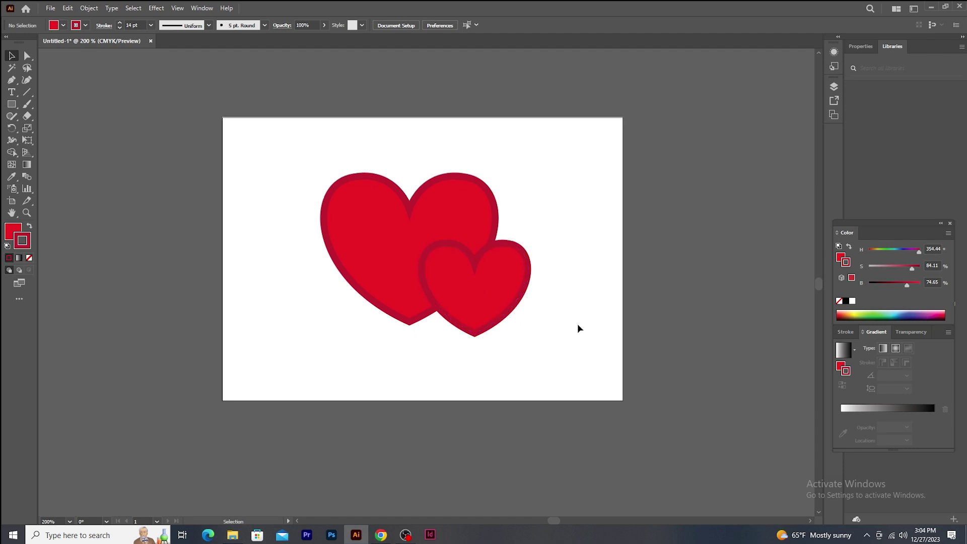
drag(316, 147, 566, 348)
key(Delete)
key(ctrl+plus)
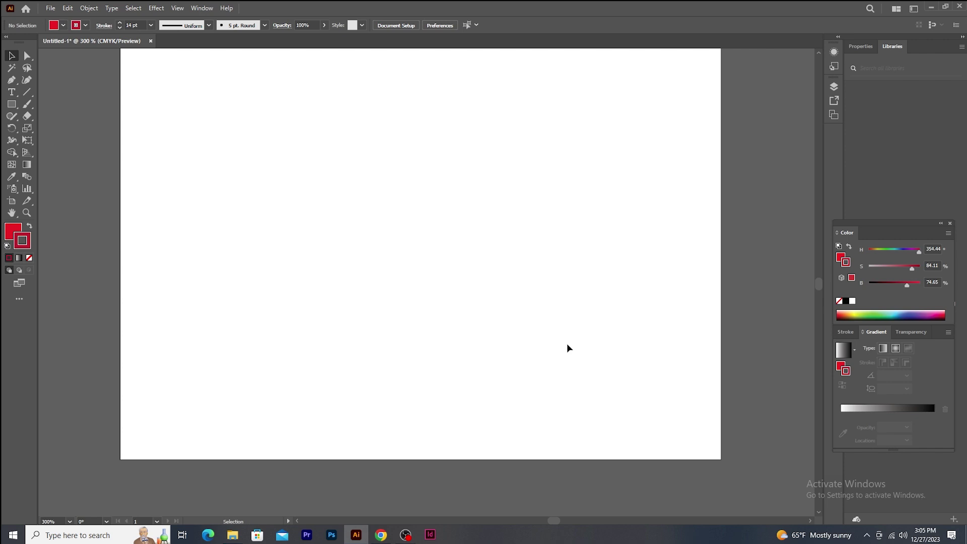
- In Chrome, search for 'batman logo' and show the image results
drag(495, 201, 469, 224)
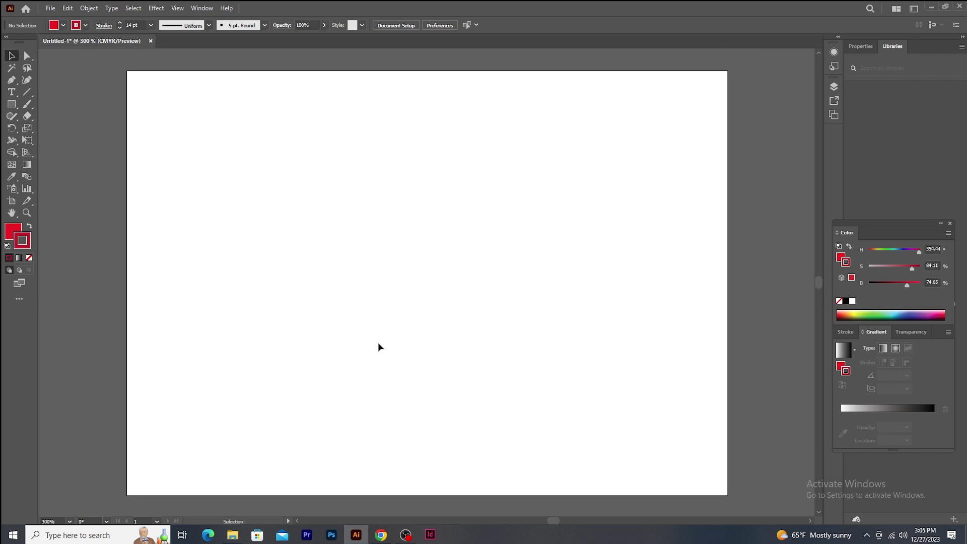
click(382, 535)
click(235, 31)
text(bat)
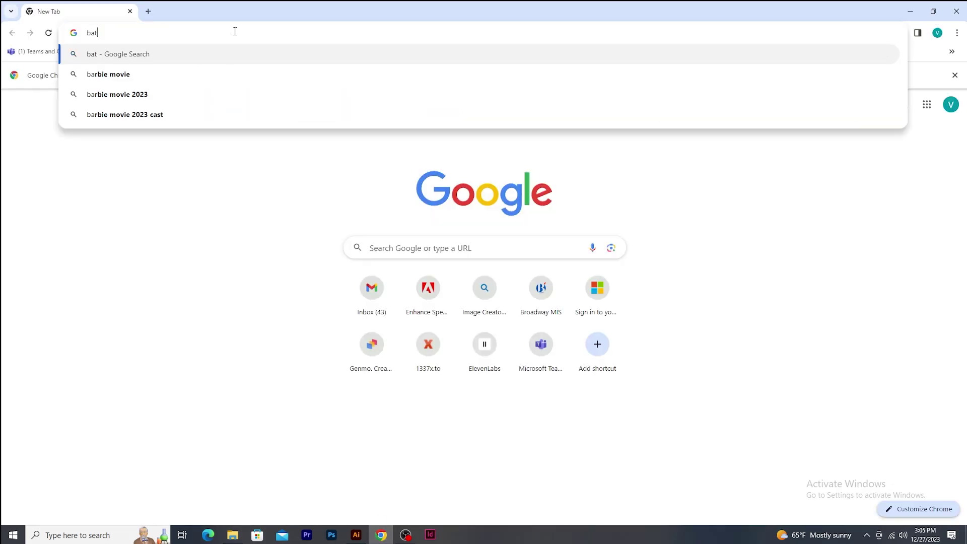
text(man logo)
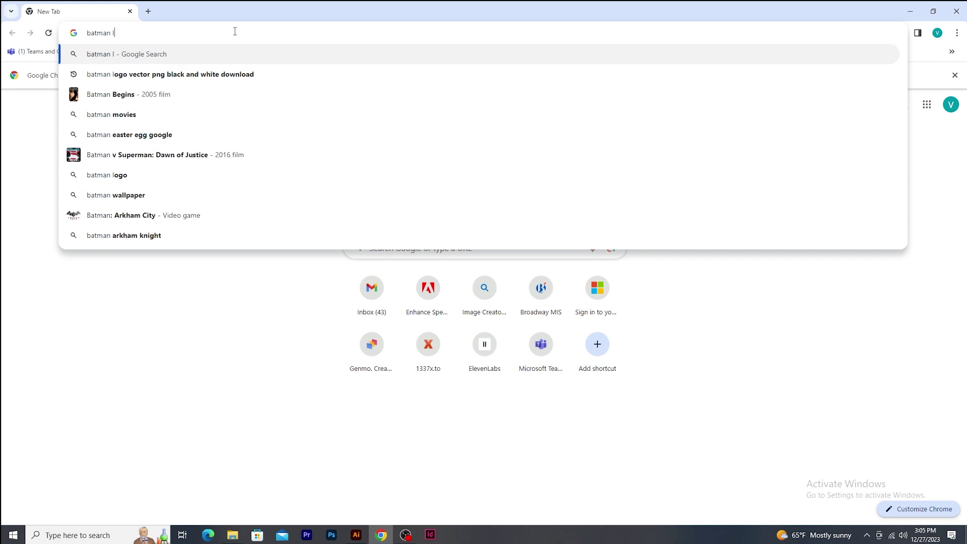
key(Return)
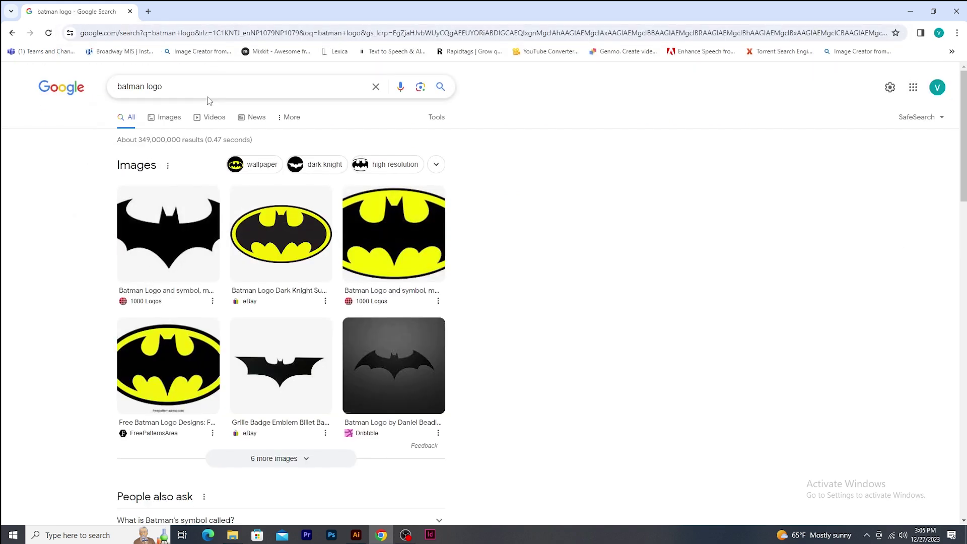
click(179, 119)
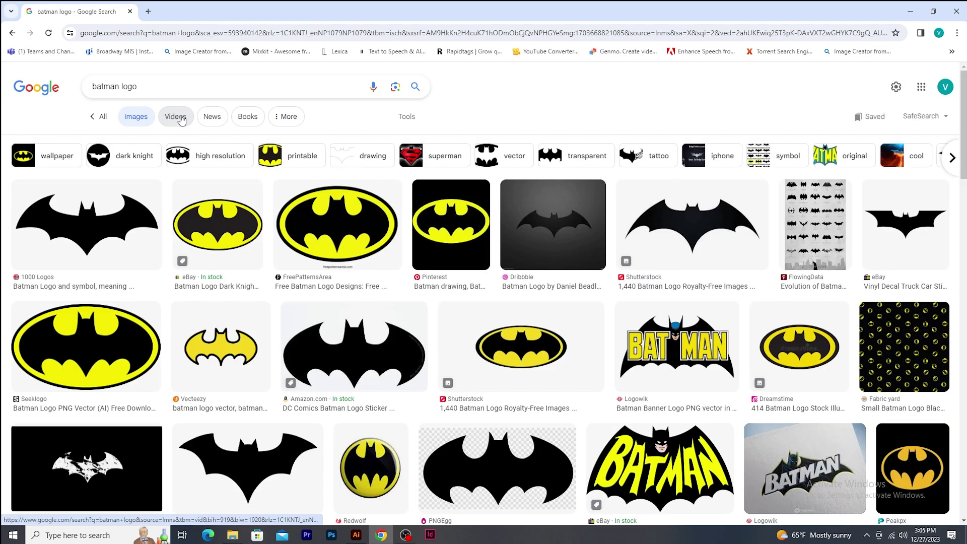
- Copy the black bat logo image and return to Illustrator
right_click(902, 223)
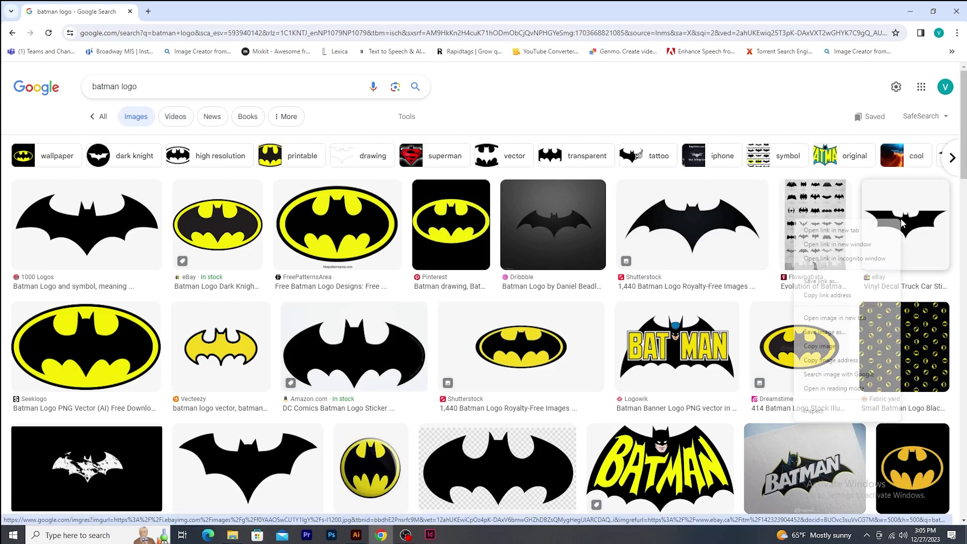
click(848, 350)
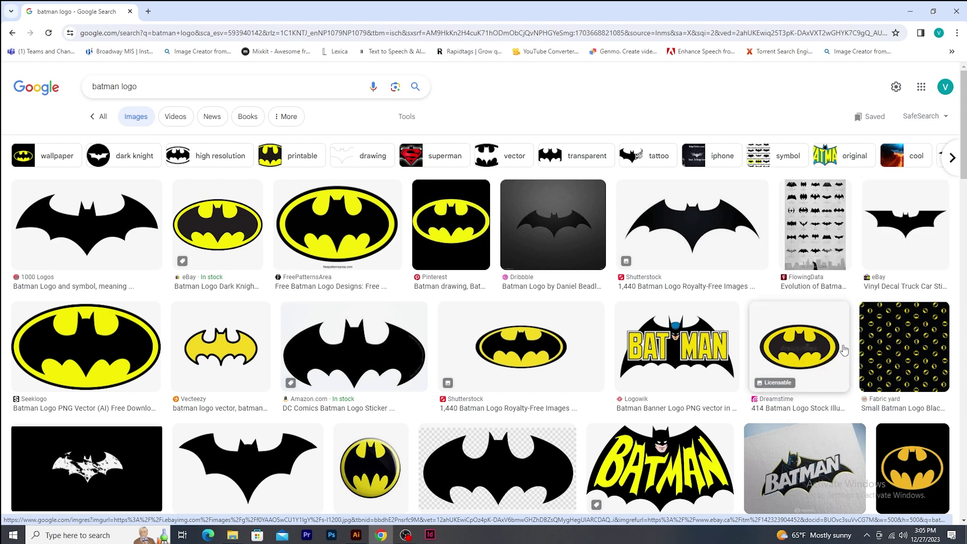
click(356, 535)
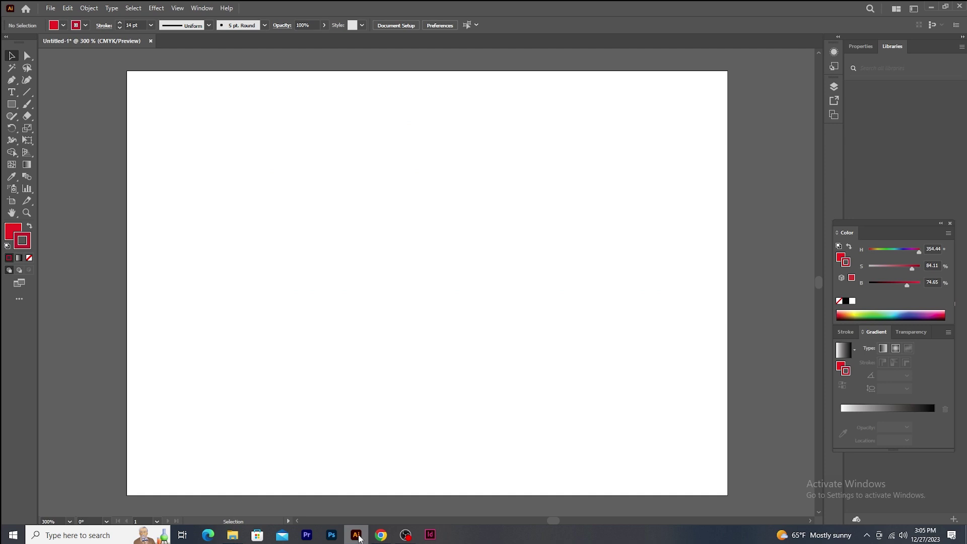
- Paste the bat image onto the artboard and enlarge it proportionally
key(ctrl+v)
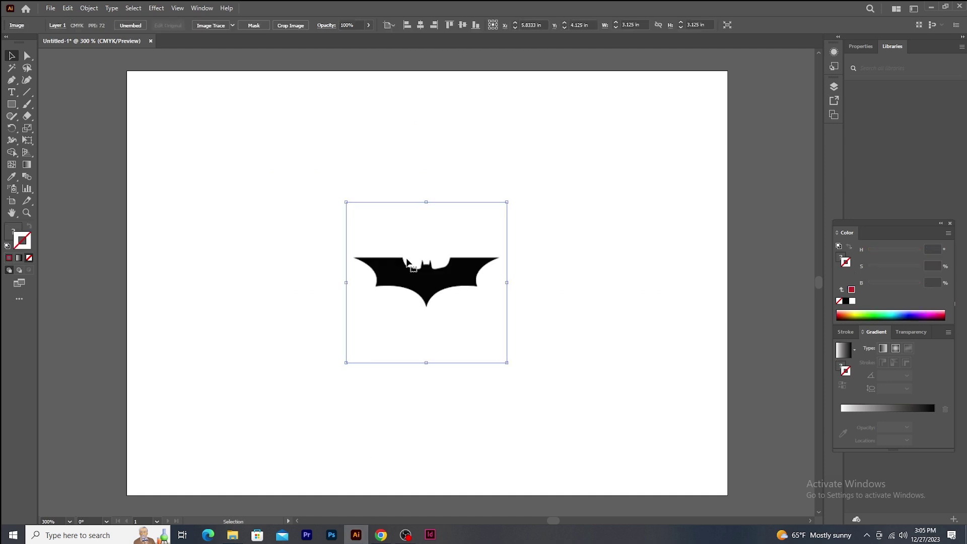
drag(509, 200, 606, 115)
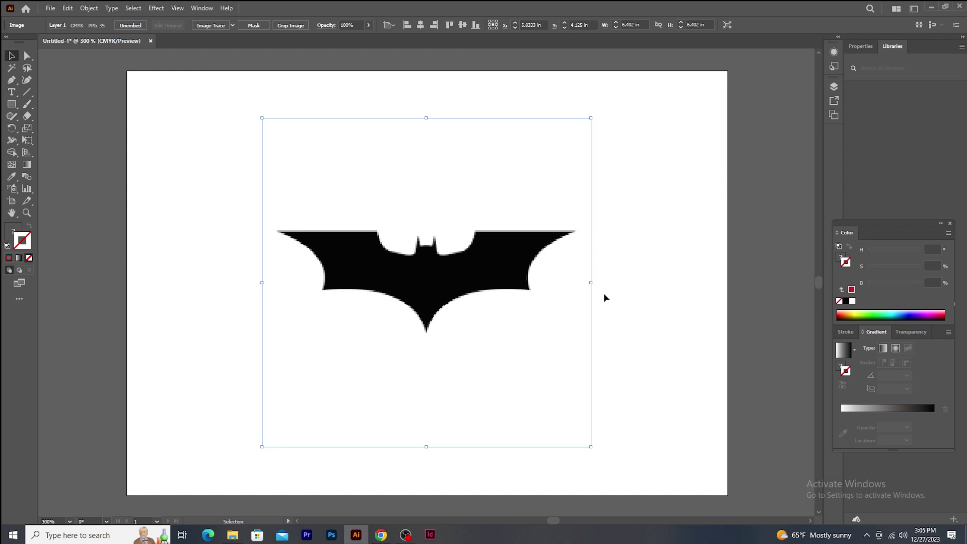
key(ctrl+equal)
key(ctrl+equal)
key(ctrl+equal)
key(ctrl+equal)
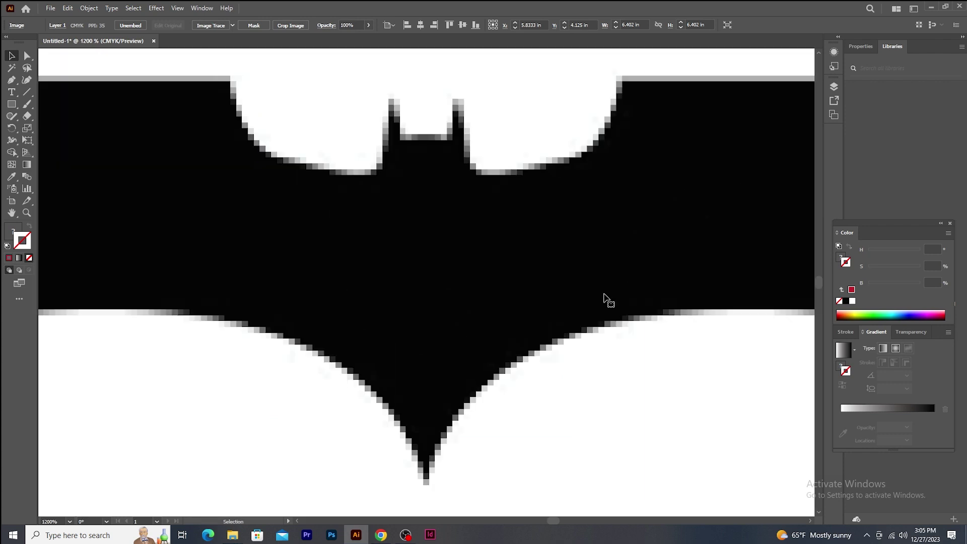
drag(553, 223, 464, 257)
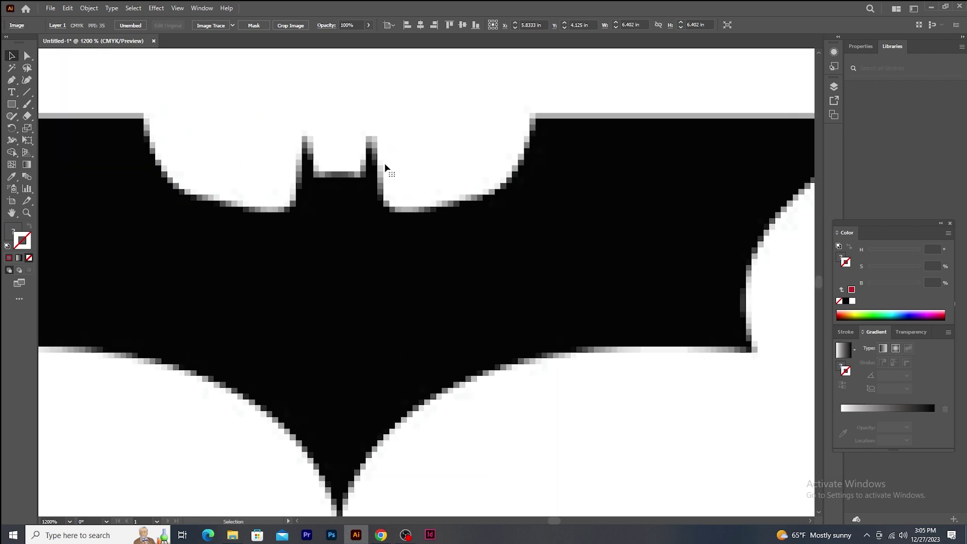
drag(331, 259, 418, 257)
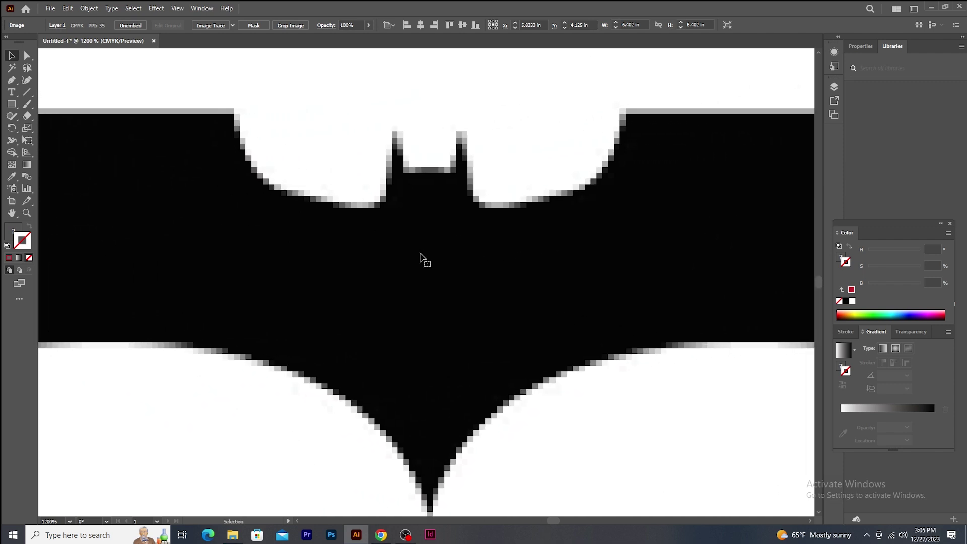
key(ctrl+minus)
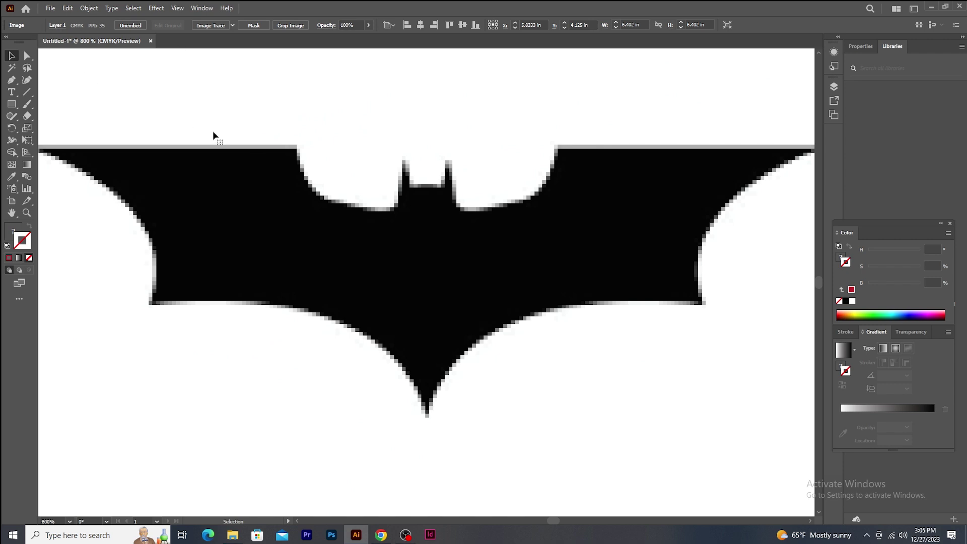
key(ctrl+minus)
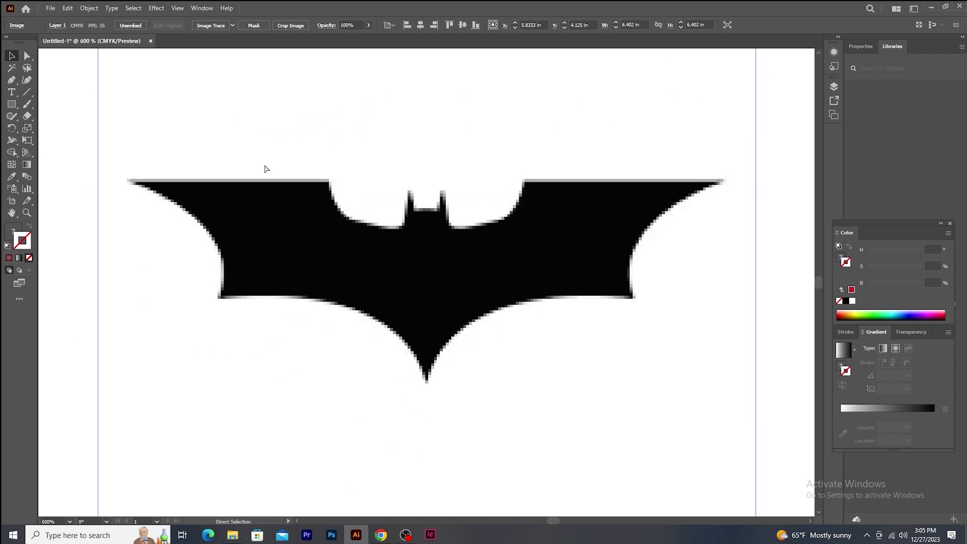
key(ctrl+minus)
- Reposition the bat image and lock it with Object > Lock > Selection
key(v)
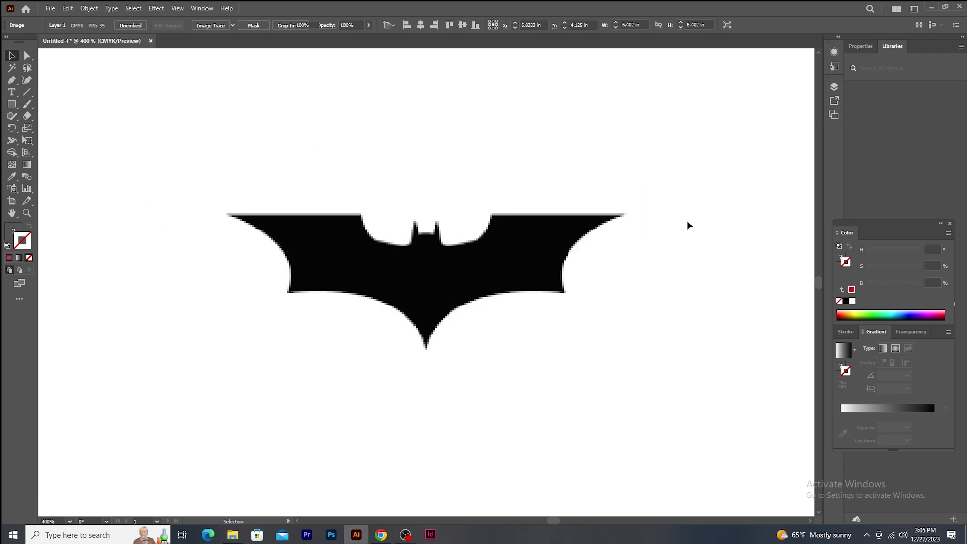
drag(463, 272, 438, 244)
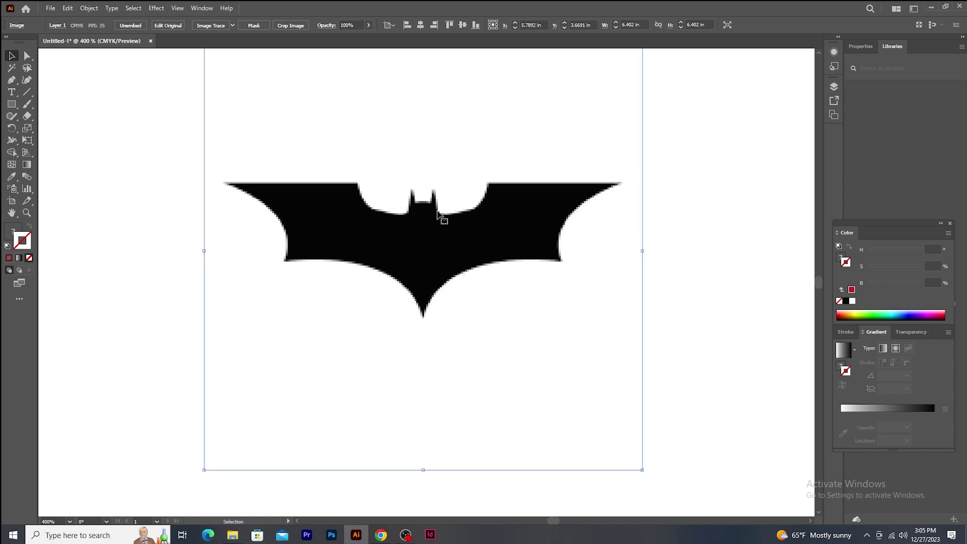
click(91, 9)
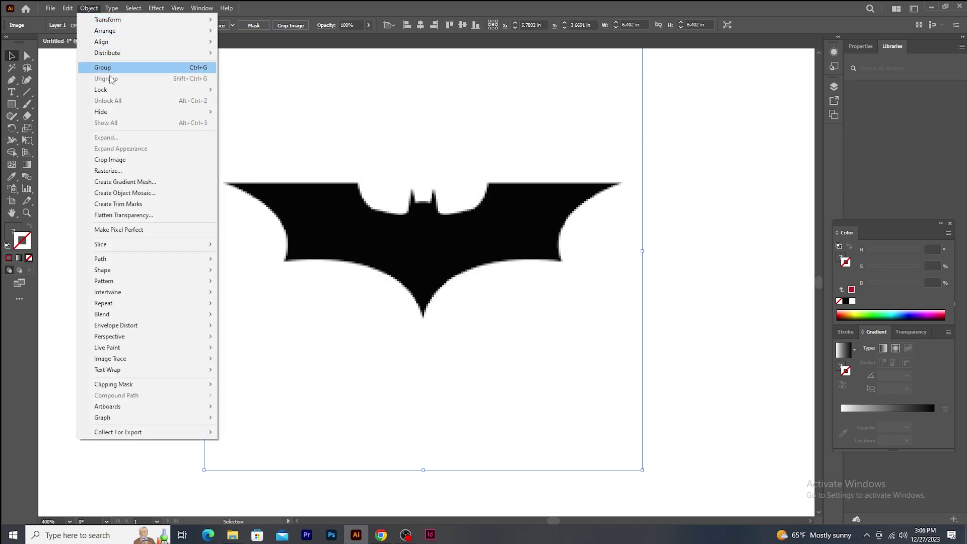
mouse_move(114, 92)
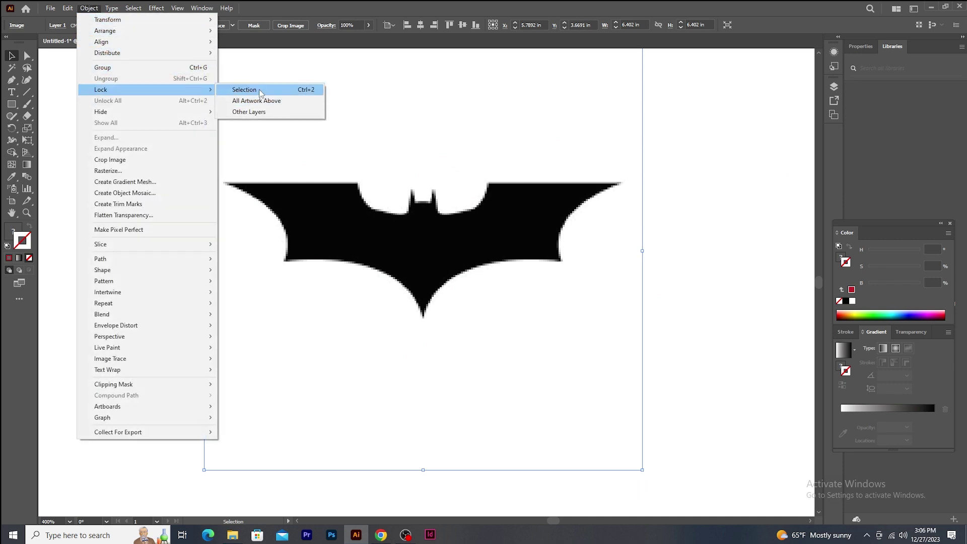
click(318, 92)
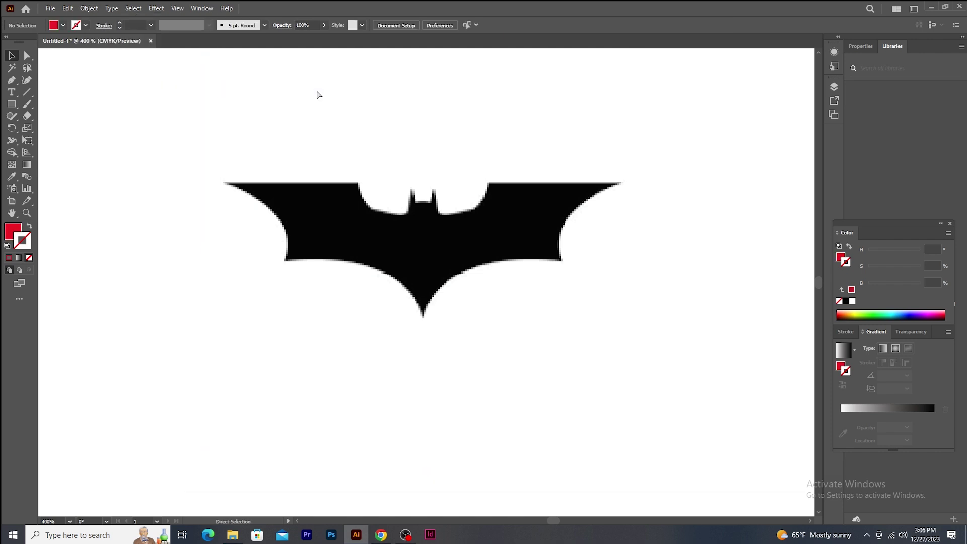
- Start a Pen path at the bat's head, over the left ear, down to the scallop
key(ctrl+plus)
key(ctrl+plus)
drag(350, 199, 363, 249)
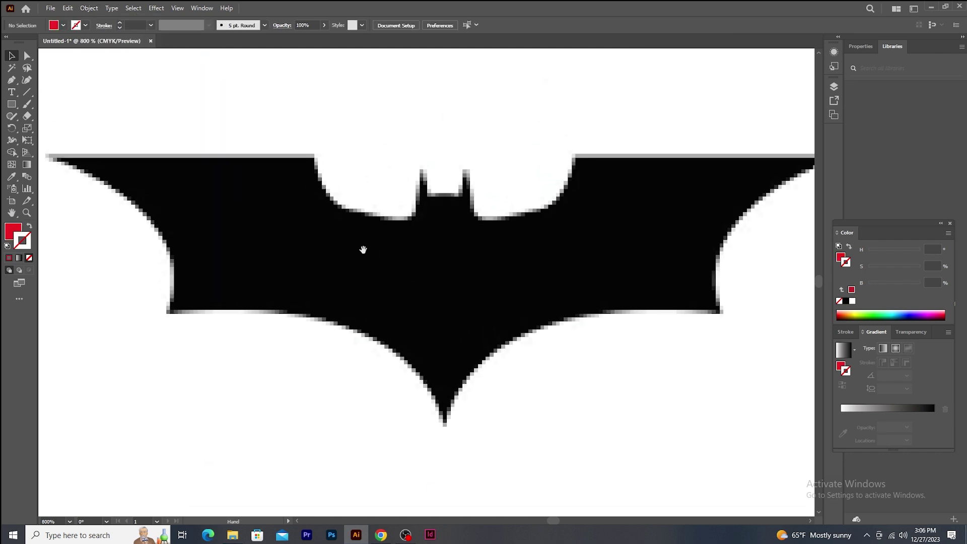
click(11, 85)
drag(445, 197, 435, 199)
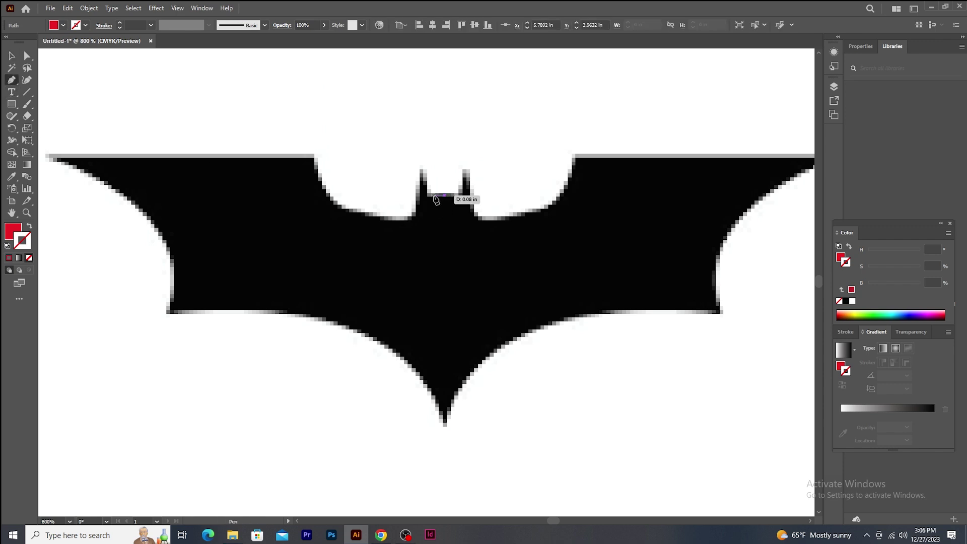
click(429, 196)
click(423, 163)
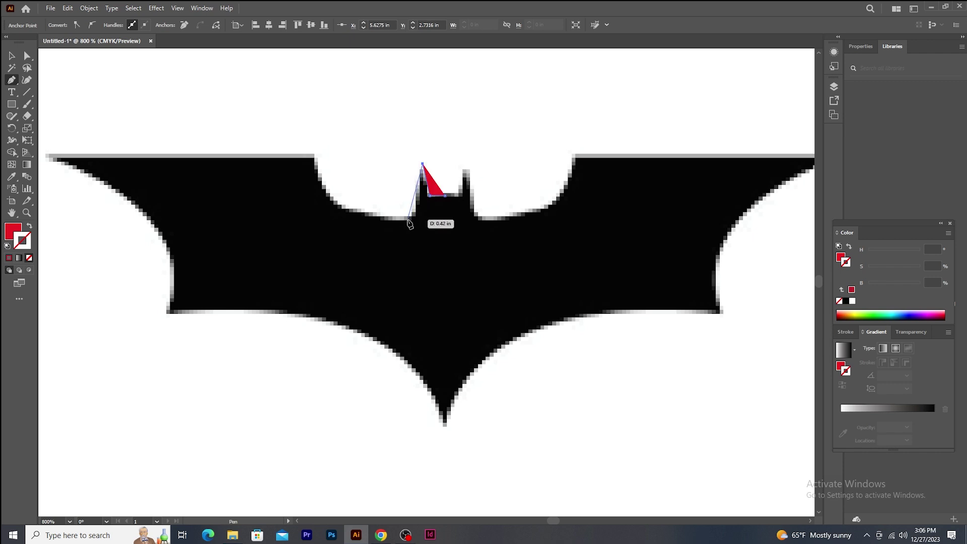
drag(400, 222, 372, 219)
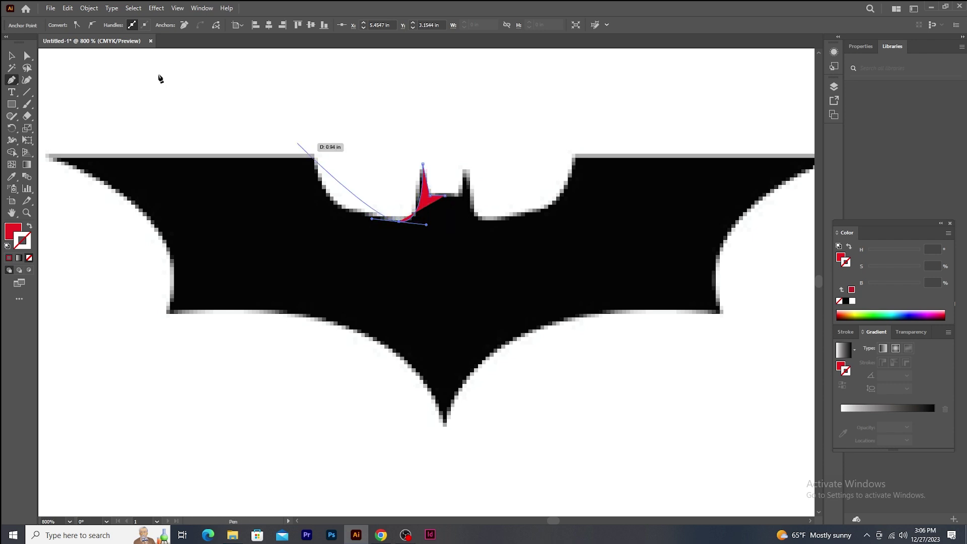
- Set the path's fill to None and its stroke to red
click(15, 235)
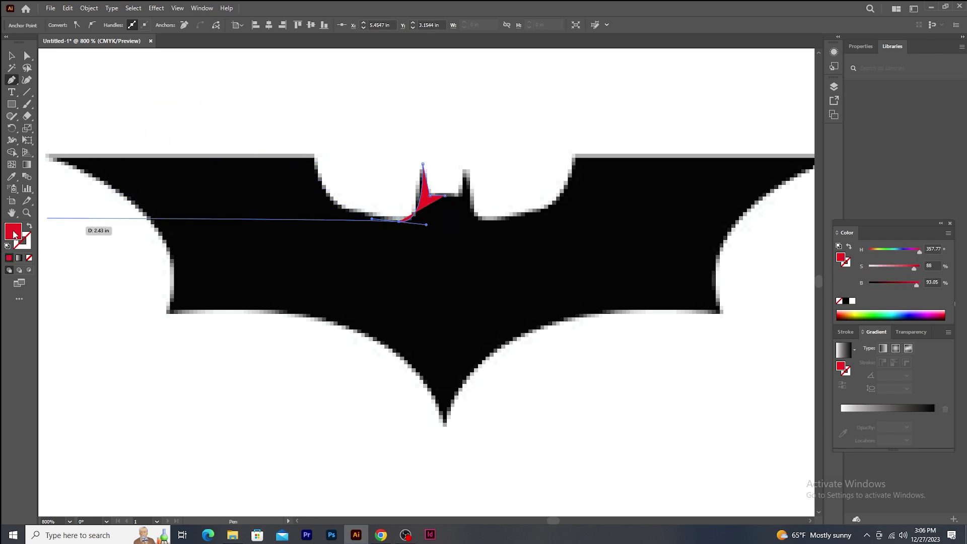
click(29, 259)
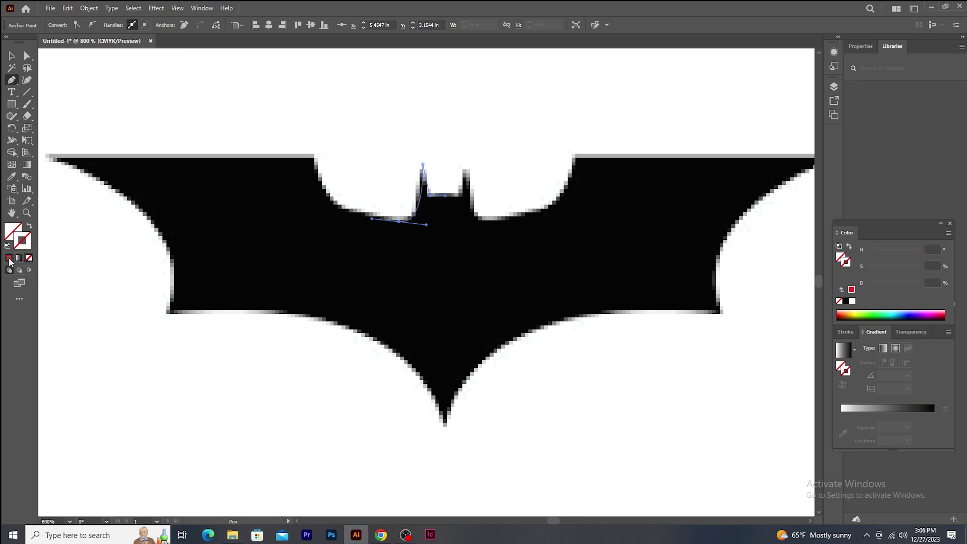
key(x)
click(9, 258)
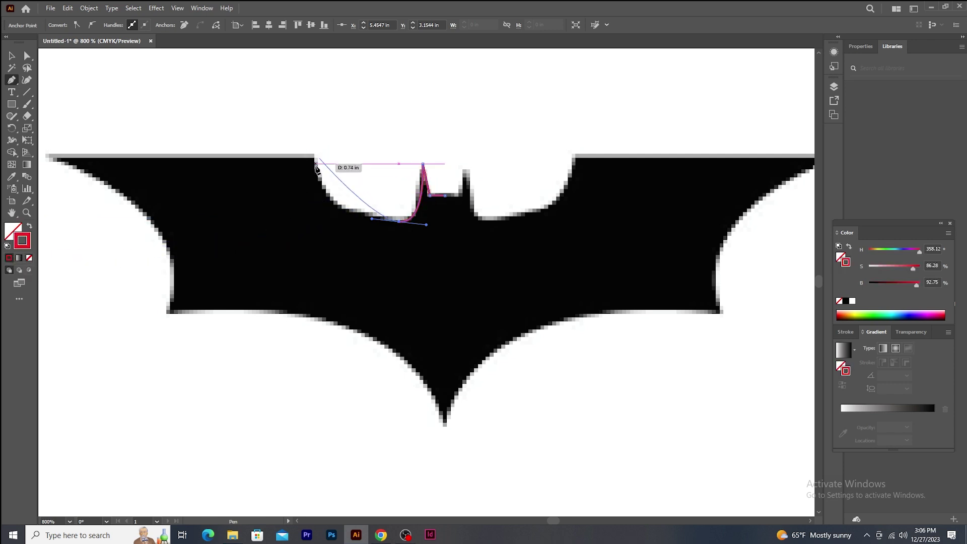
- Trace the scallop edge and left wing tip, reshaping the wing curve with sharp corners
click(399, 222)
drag(316, 155, 313, 91)
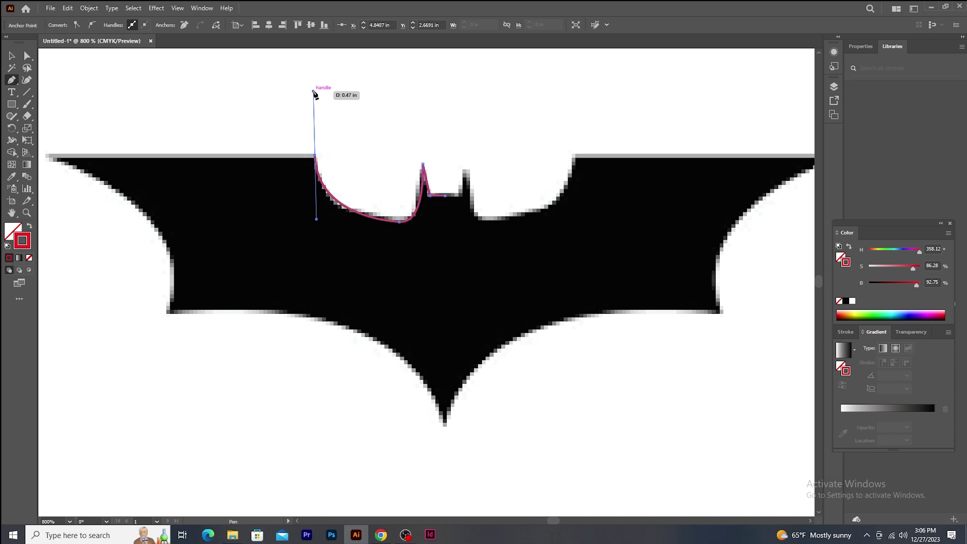
click(315, 156)
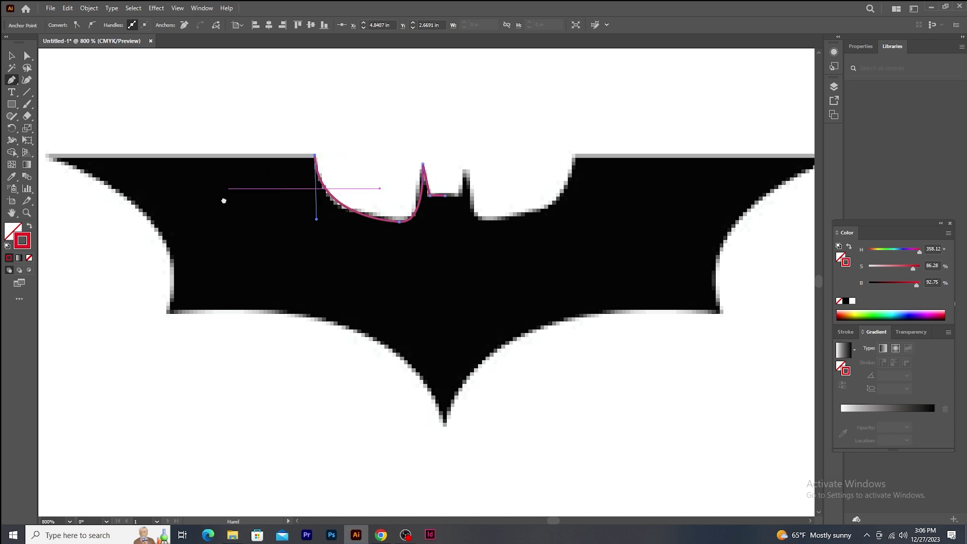
drag(210, 201, 432, 201)
click(272, 159)
drag(395, 314, 379, 365)
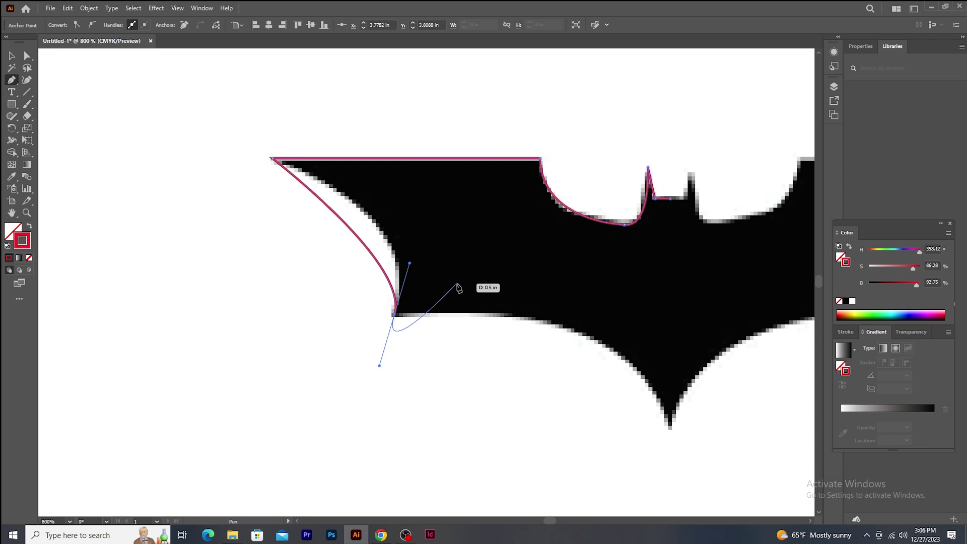
key(ctrl)
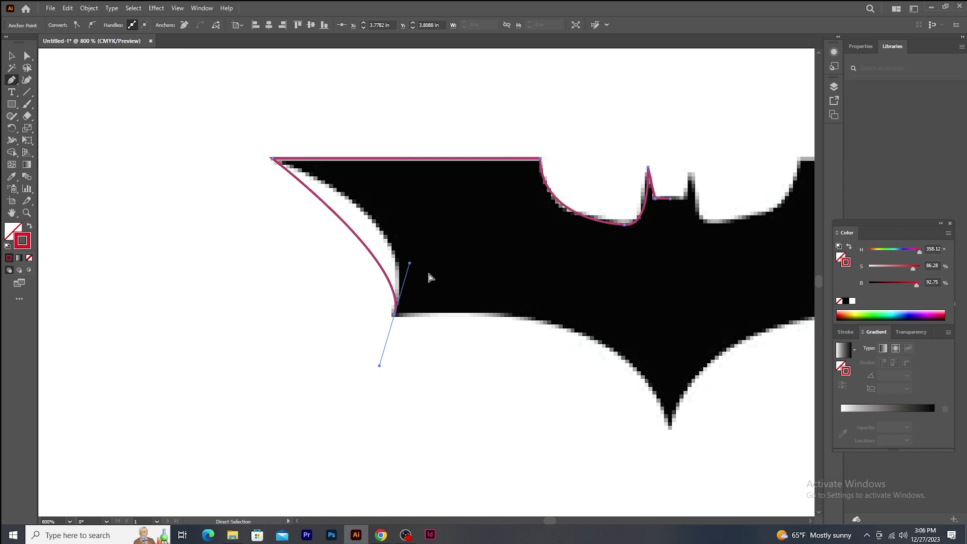
drag(410, 263, 432, 214)
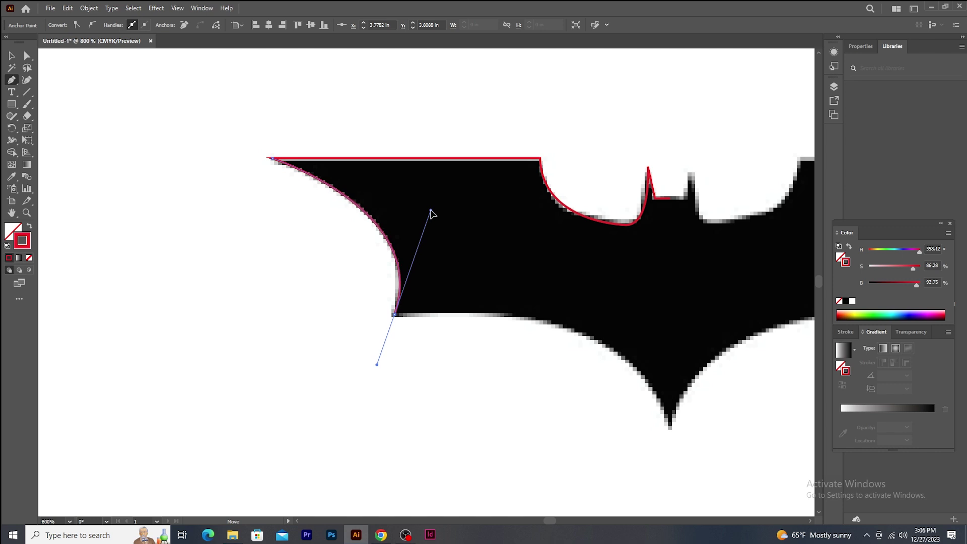
drag(394, 314, 302, 247)
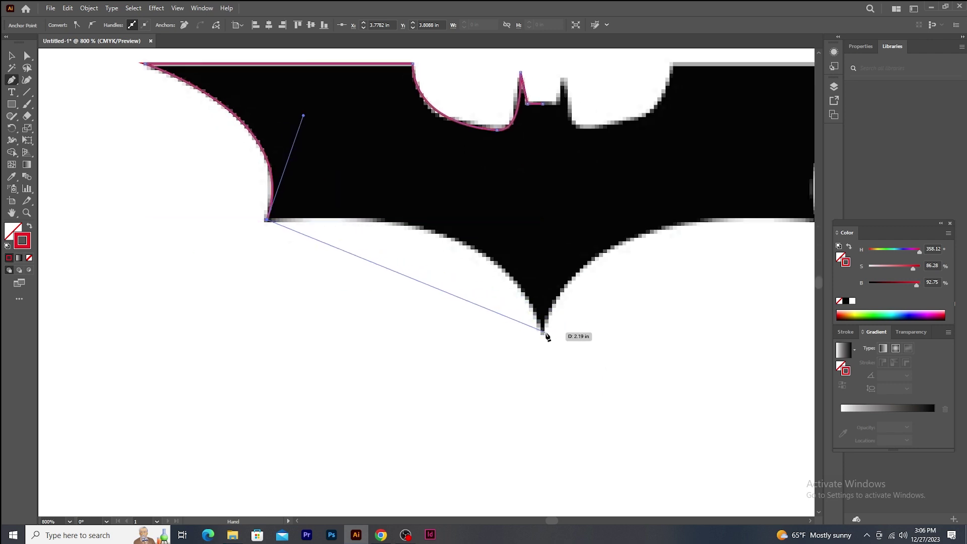
- Curve the lower edge to the bat's bottom tip as a sharp corner and finish the path
drag(544, 332, 580, 417)
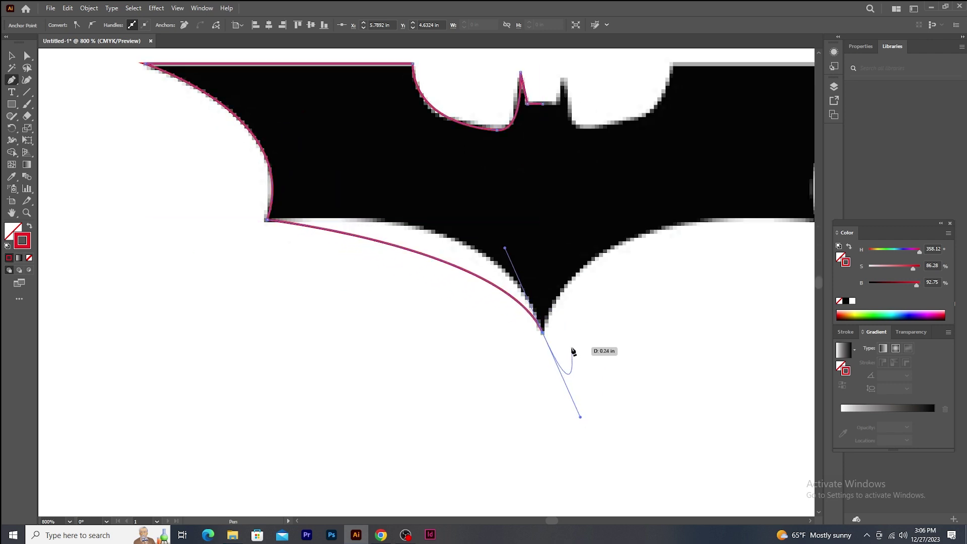
key(ctrl)
drag(506, 247, 500, 186)
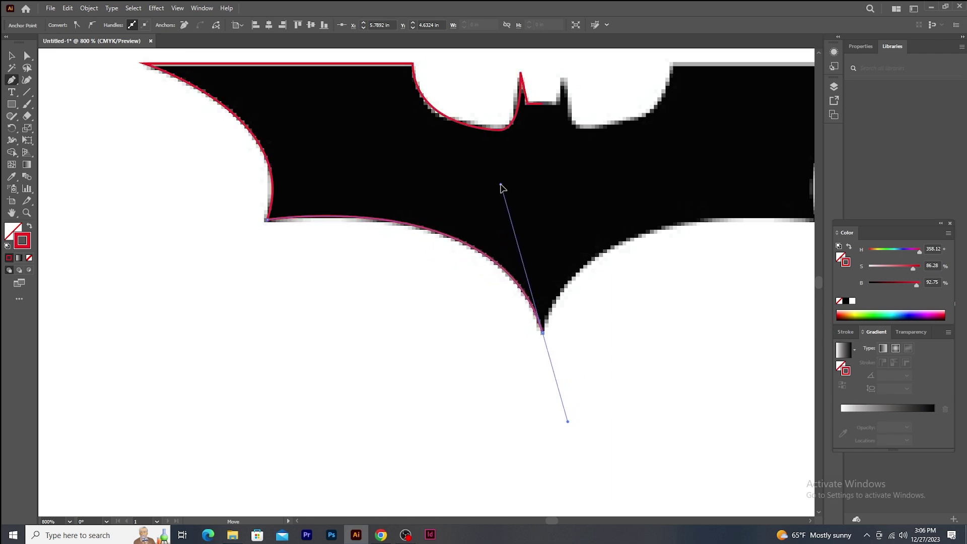
key(space)
drag(496, 274, 368, 291)
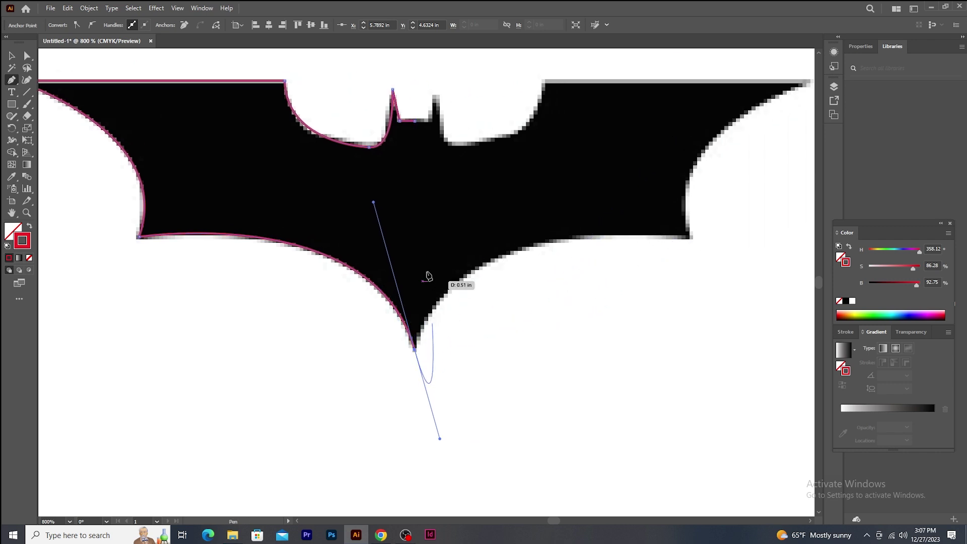
click(414, 341)
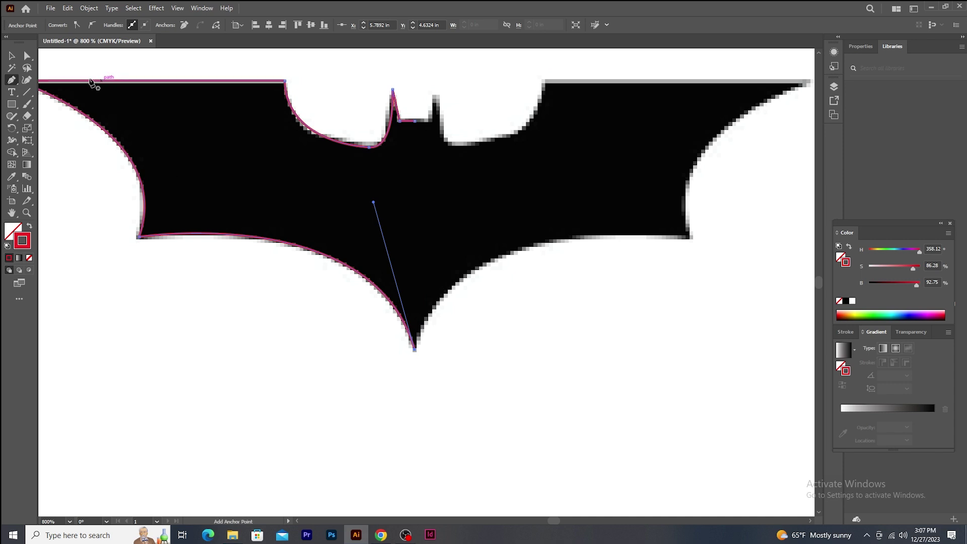
click(11, 57)
- Unlock the bat image with Object > Unlock All, delete it, and select the red path
key(ctrl+minus)
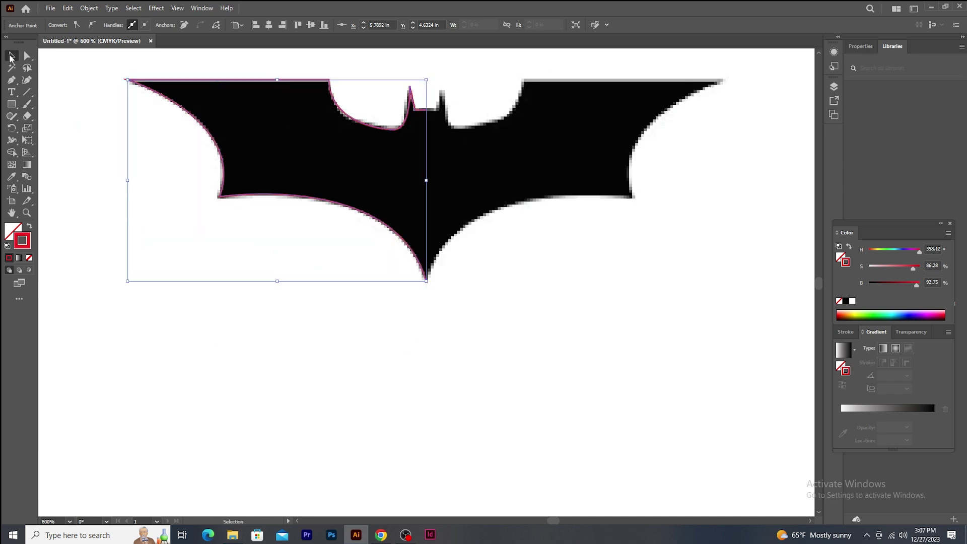
scroll(585, 217, up, 3)
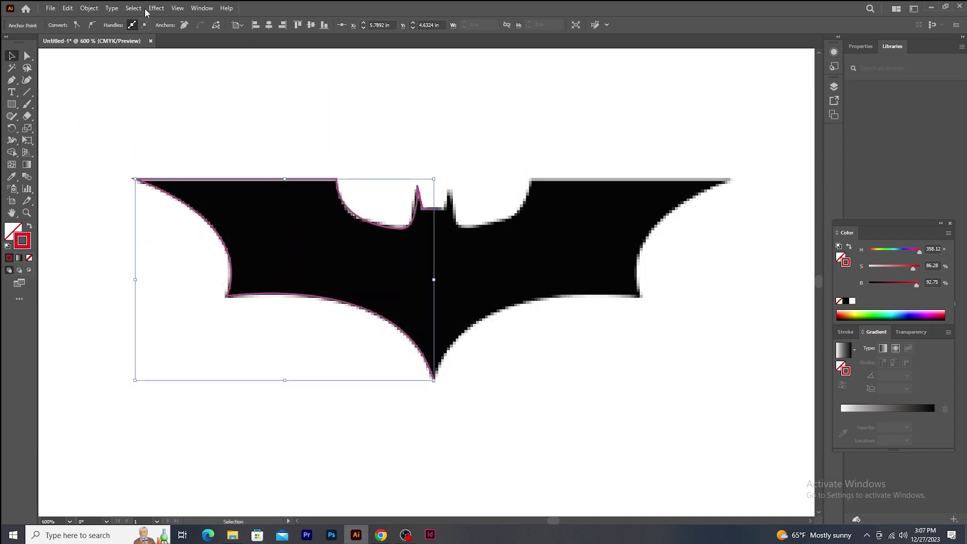
click(90, 14)
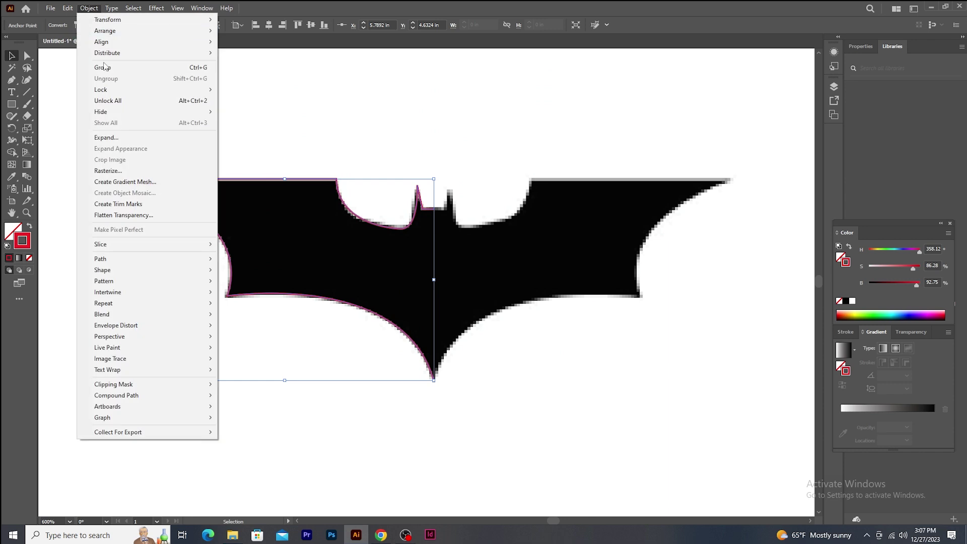
click(134, 103)
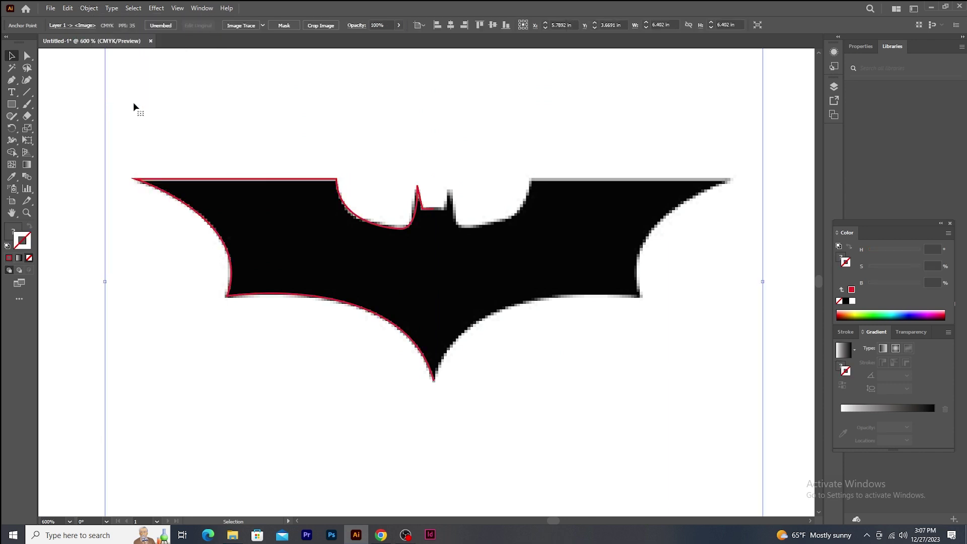
key(Delete)
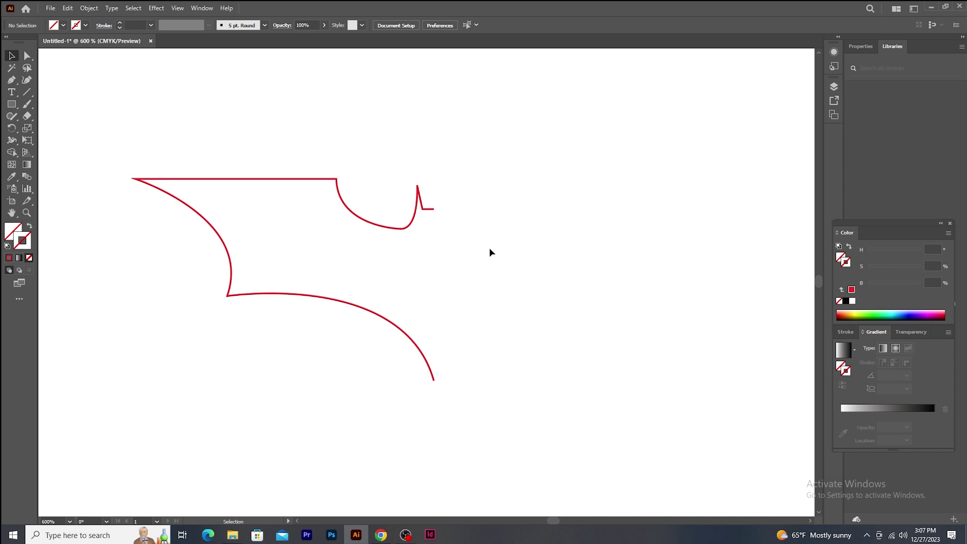
click(412, 222)
- Reflect a copy of the red half-bat outline and drag it right of the original
right_click(409, 221)
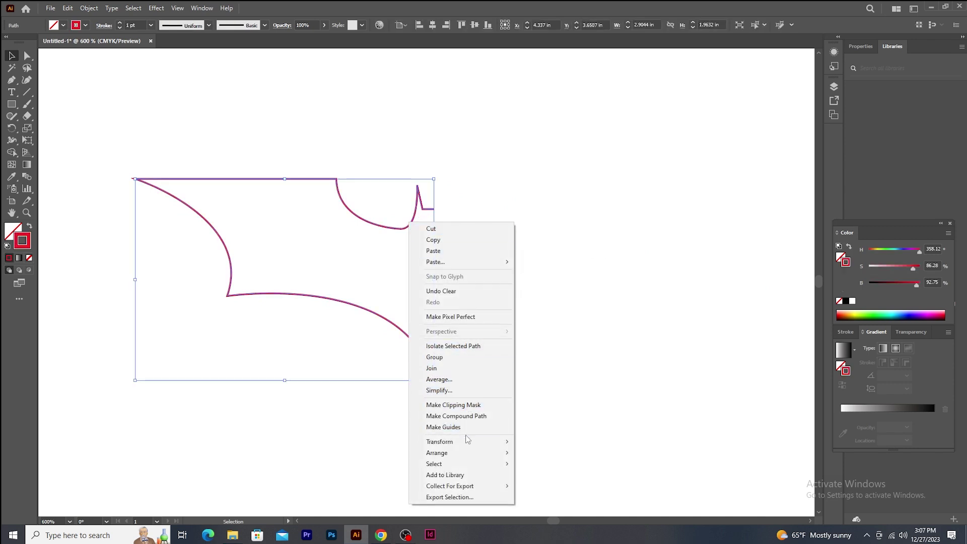
mouse_move(465, 443)
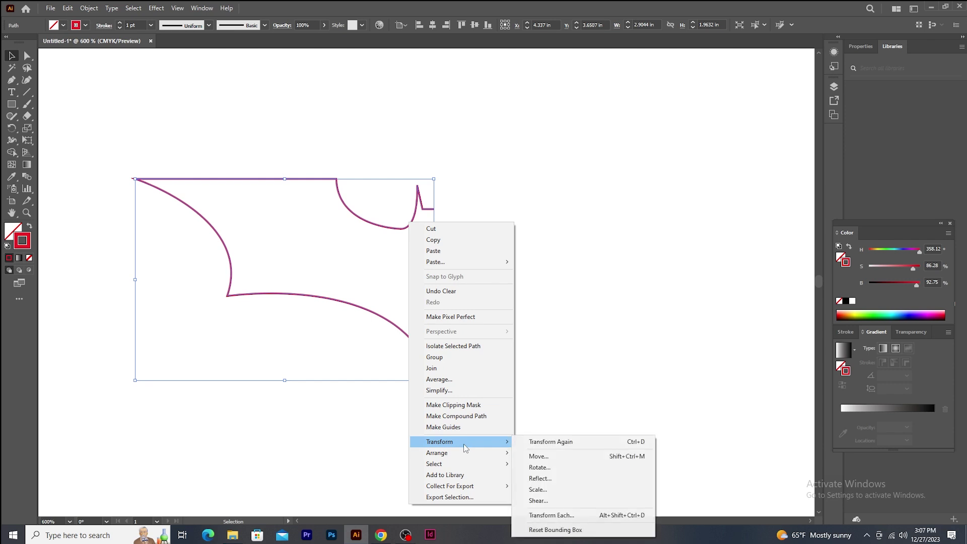
click(582, 478)
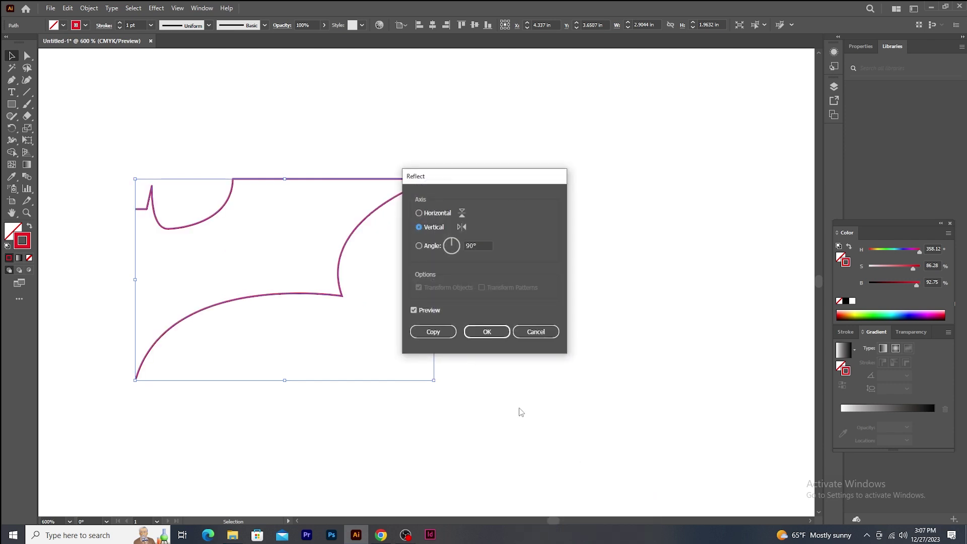
click(433, 332)
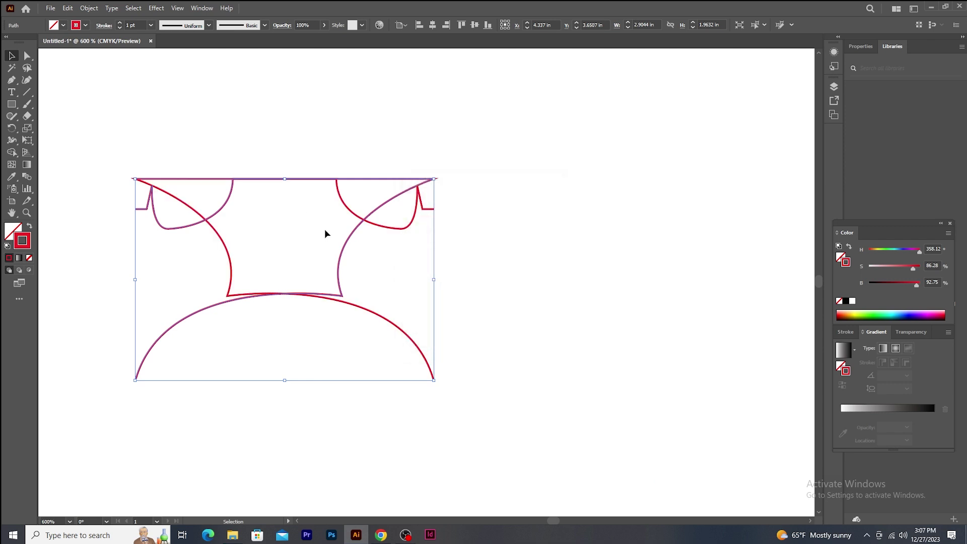
drag(391, 226, 659, 185)
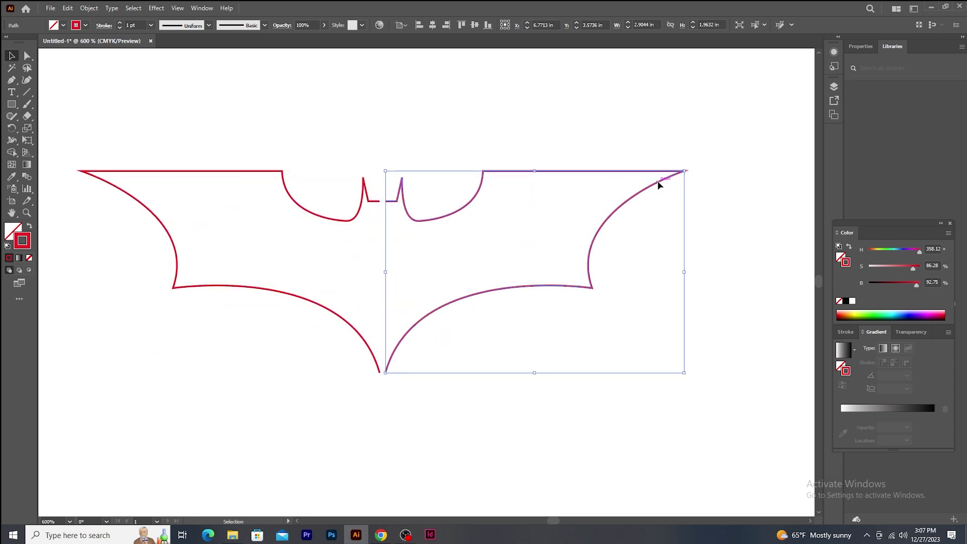
scroll(657, 185, up, 2)
- Slide the right bat half against the left and average-join the two top-notch endpoints
drag(302, 188, 542, 295)
drag(443, 280, 440, 280)
click(108, 69)
click(27, 57)
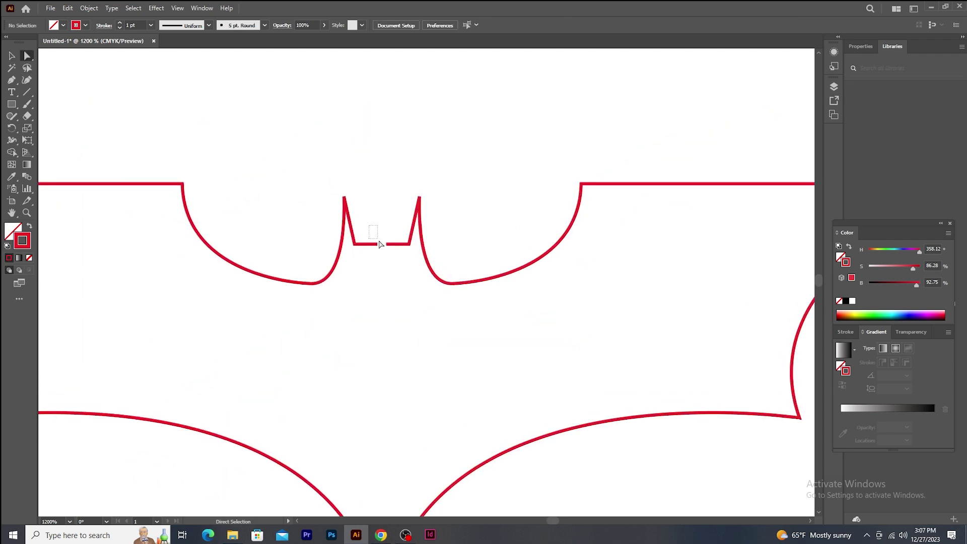
drag(392, 255, 378, 248)
key(ctrl+j)
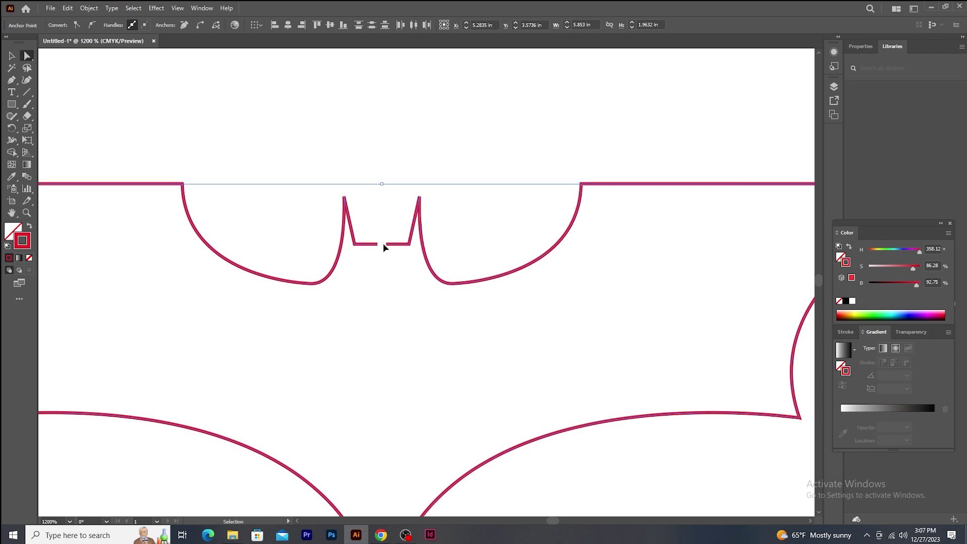
key(ctrl+plus)
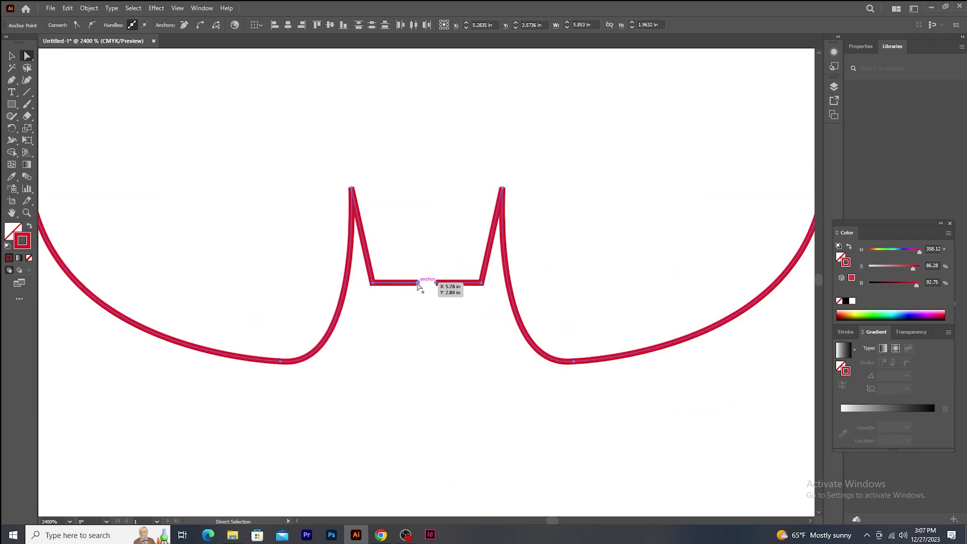
right_click(417, 283)
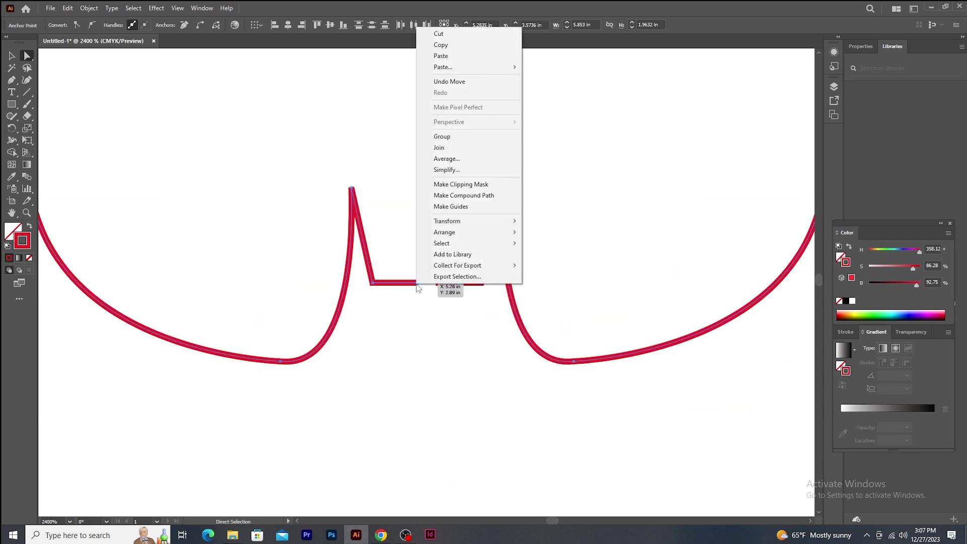
click(452, 163)
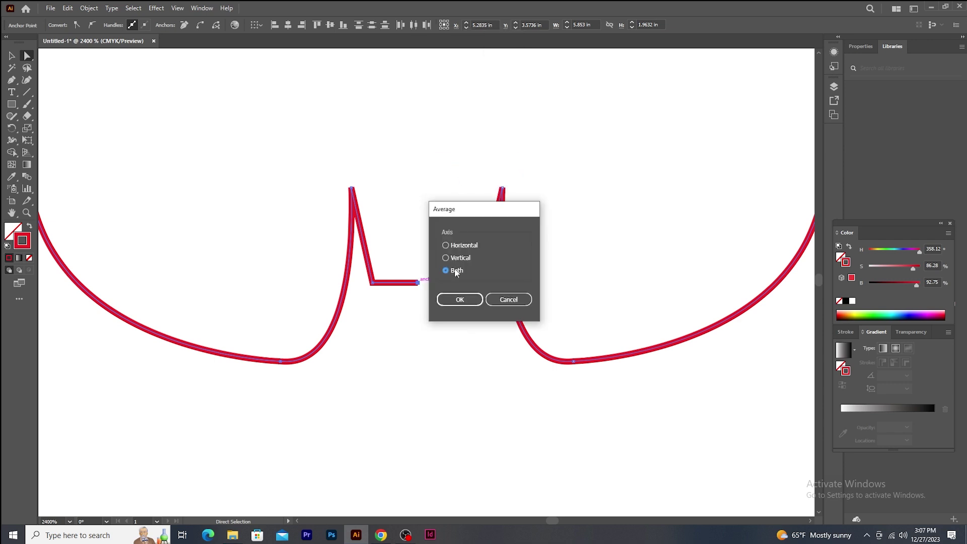
click(460, 299)
right_click(427, 283)
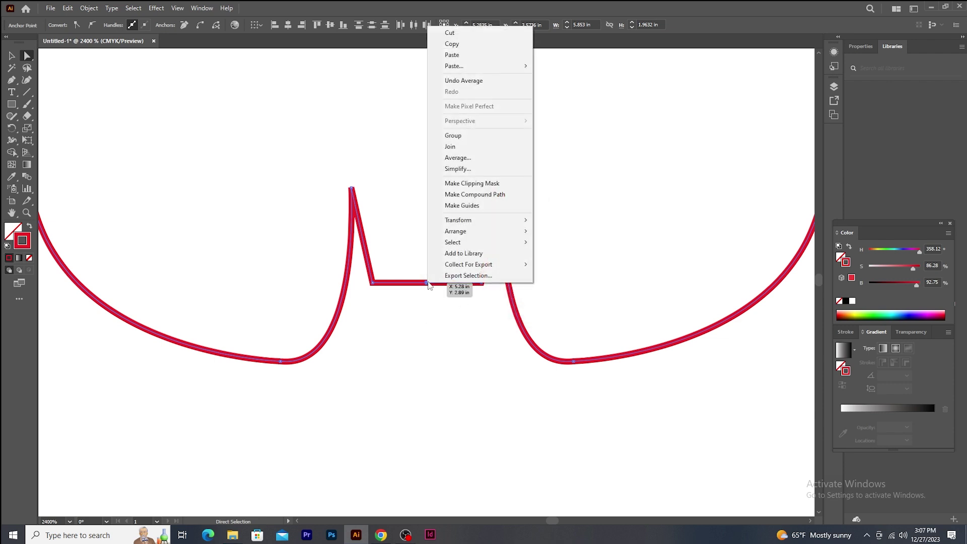
click(465, 147)
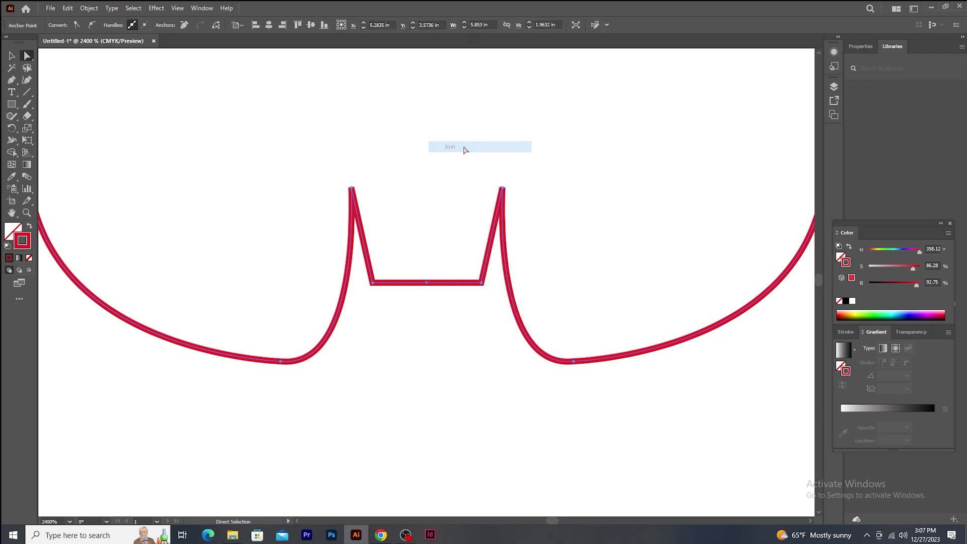
- Average and join the two bottom-tip endpoints into one point, then deselect the bat
scroll(467, 263, up, 5)
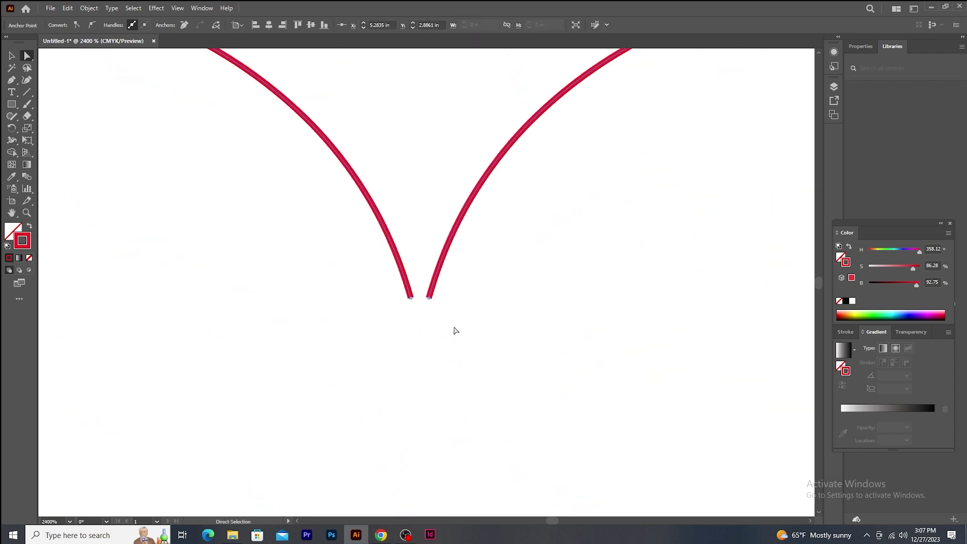
drag(398, 280, 397, 279)
right_click(411, 298)
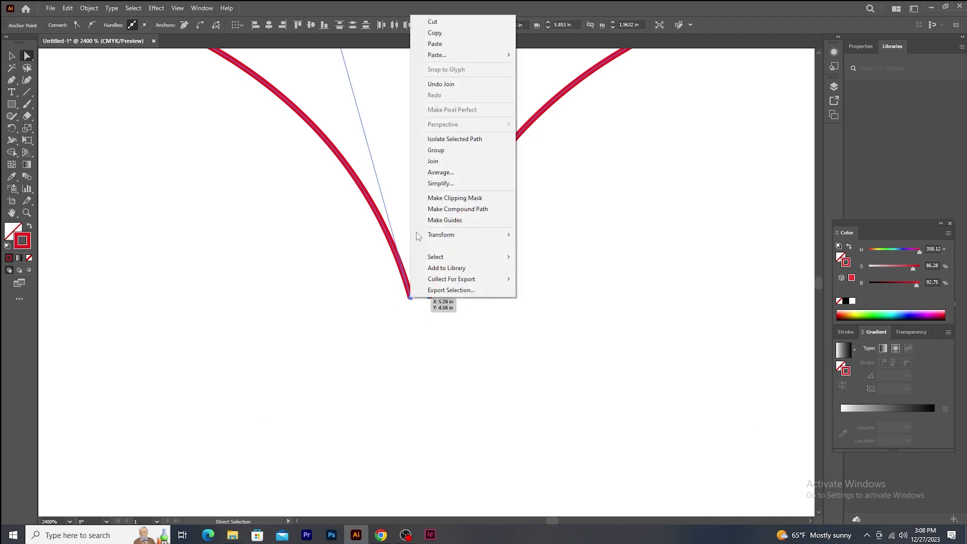
click(441, 173)
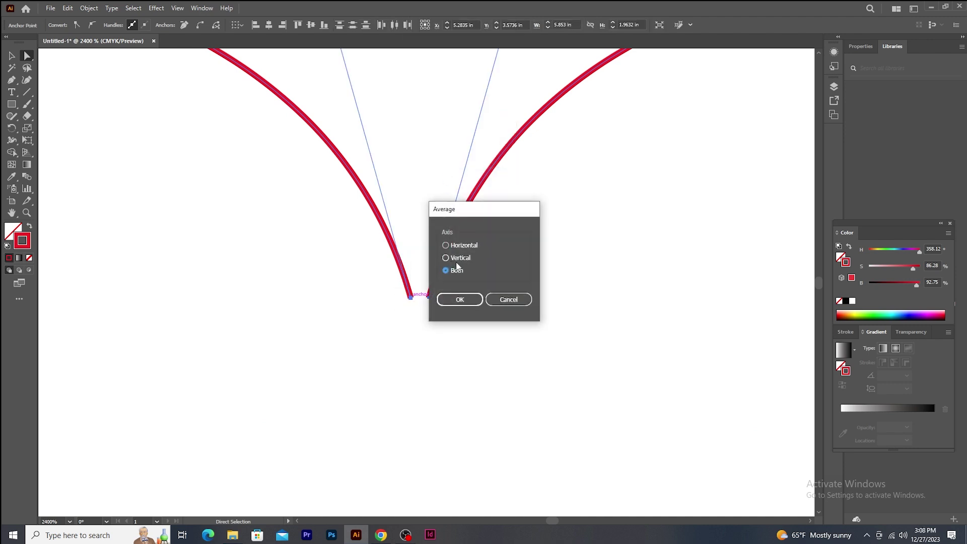
click(459, 299)
right_click(420, 298)
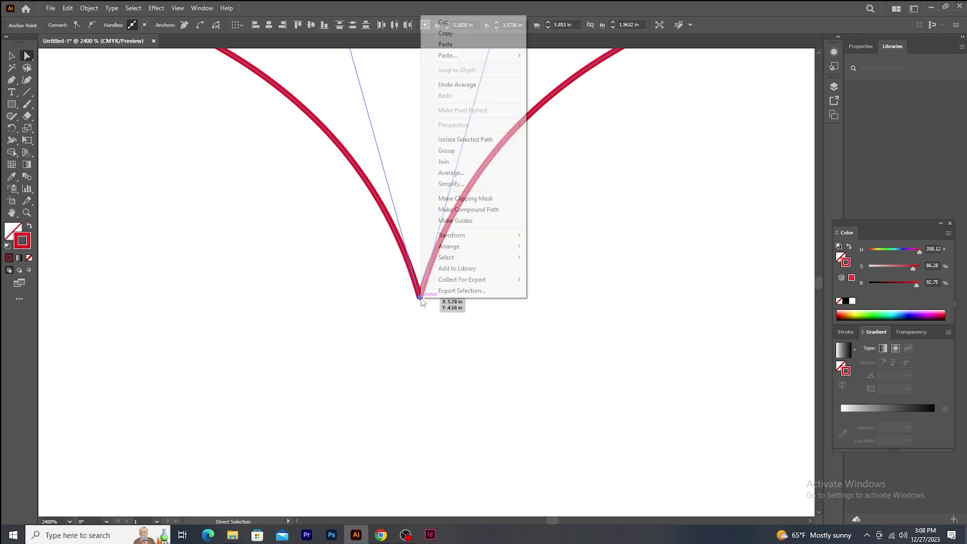
click(444, 161)
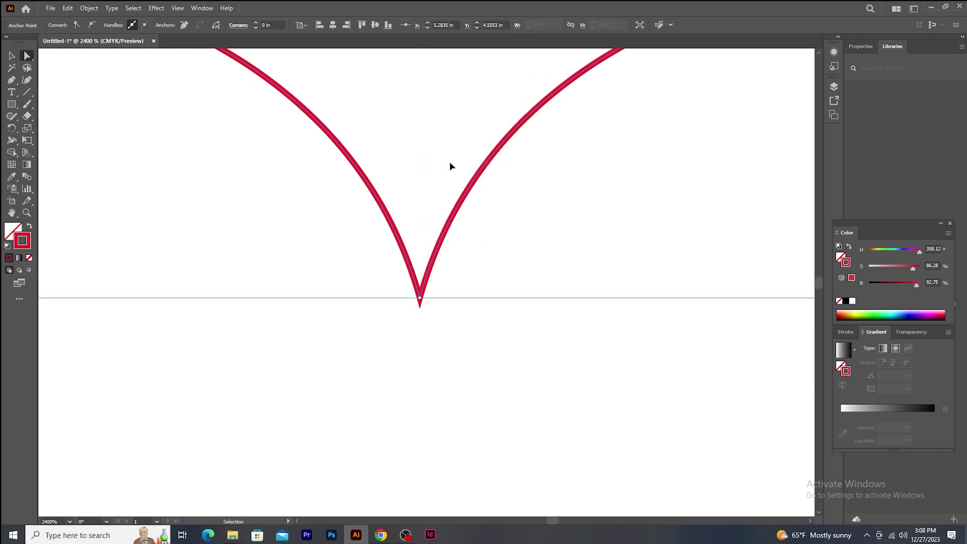
key(ctrl+minus)
key(ctrl+minus)
key(ctrl+minus)
key(ctrl+minus)
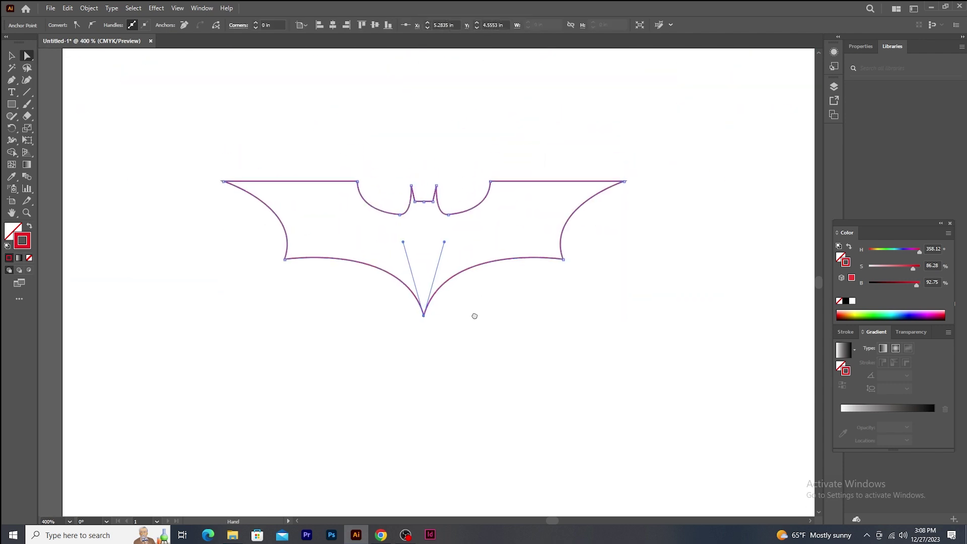
key(v)
click(404, 183)
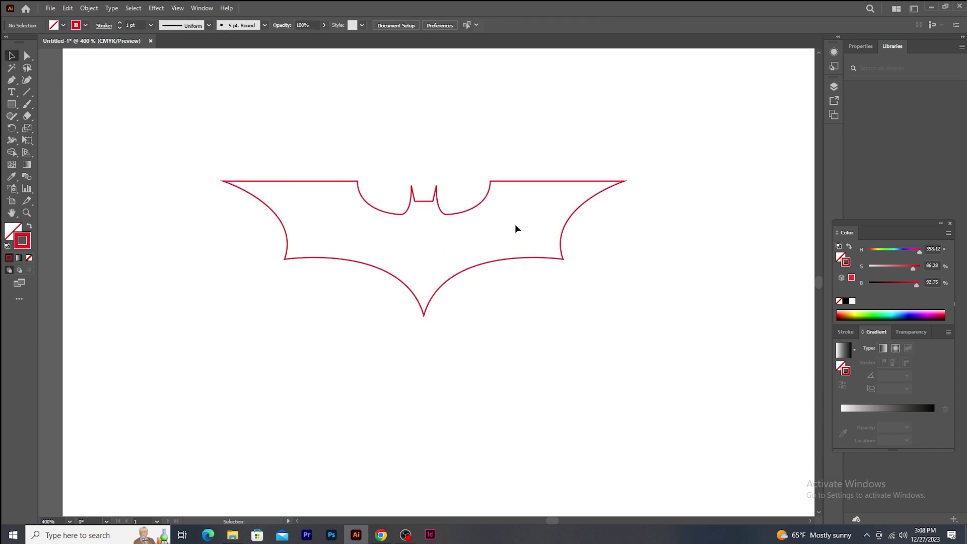
- Fill the bat with CMYK Red and set its stroke to None
click(485, 202)
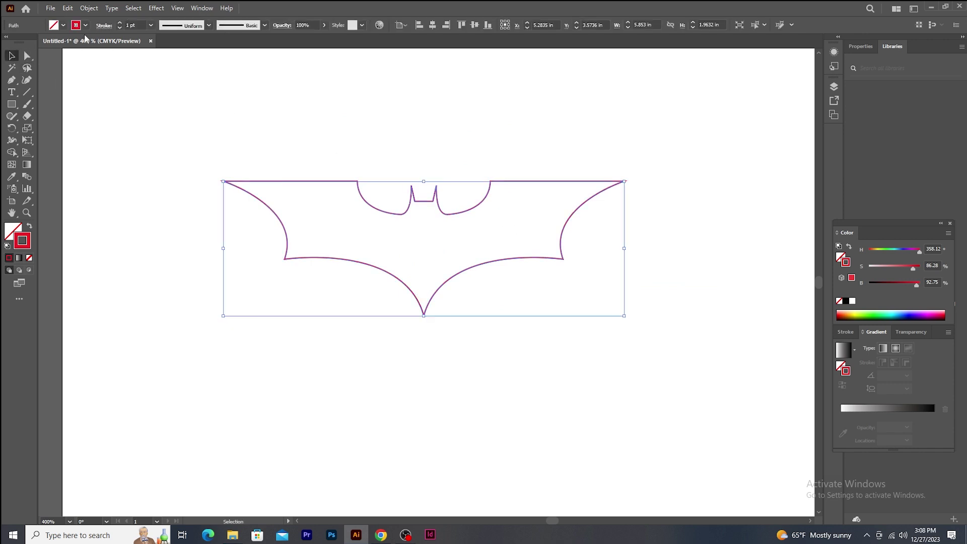
click(64, 25)
click(36, 42)
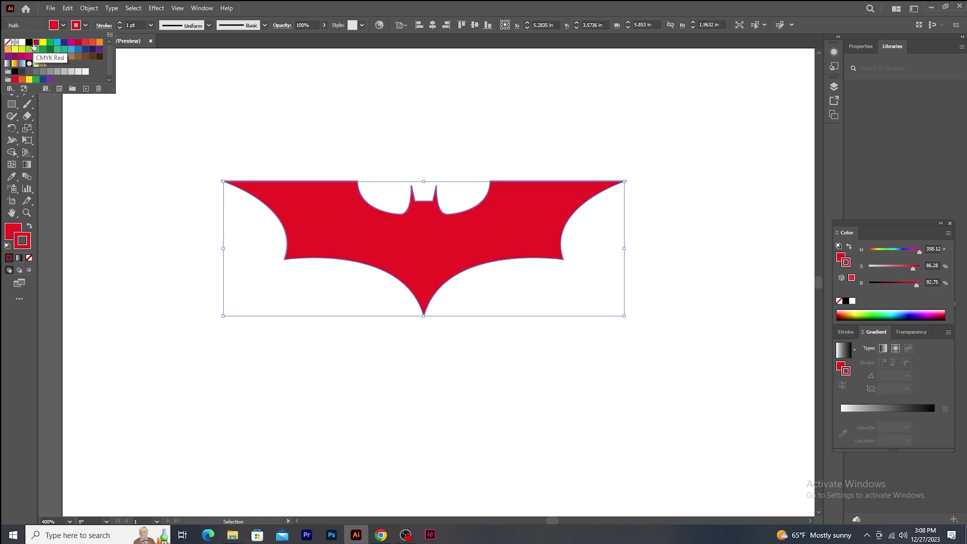
click(86, 25)
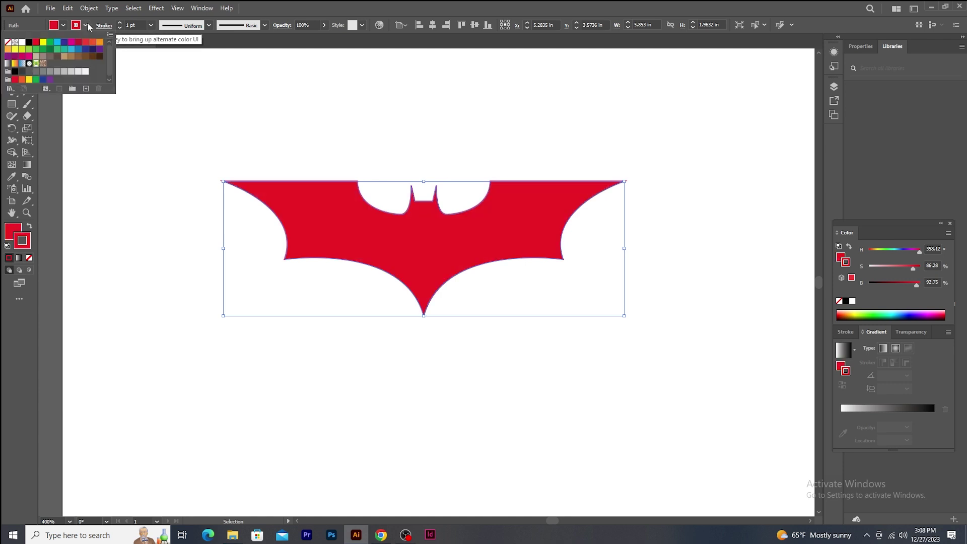
click(7, 42)
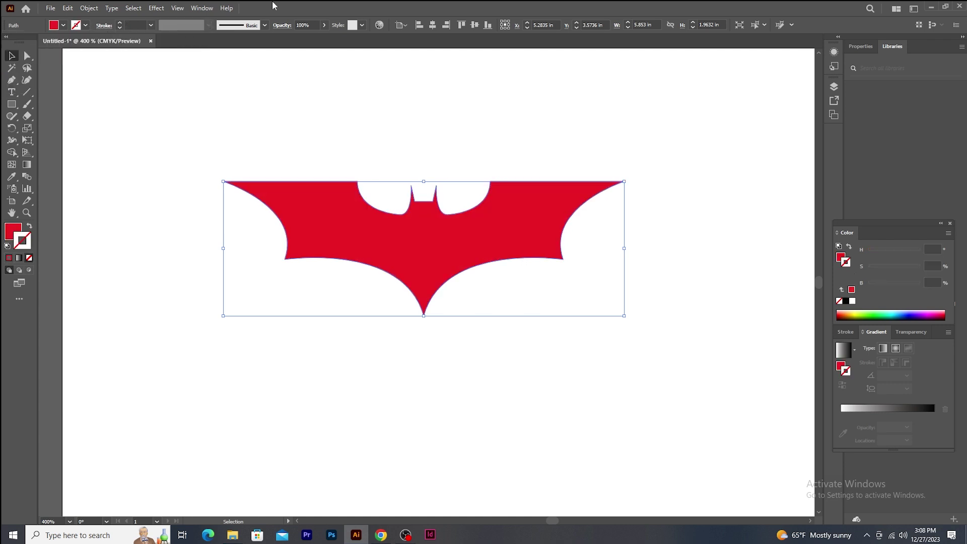
key(ctrl+equal)
key(ctrl+equal)
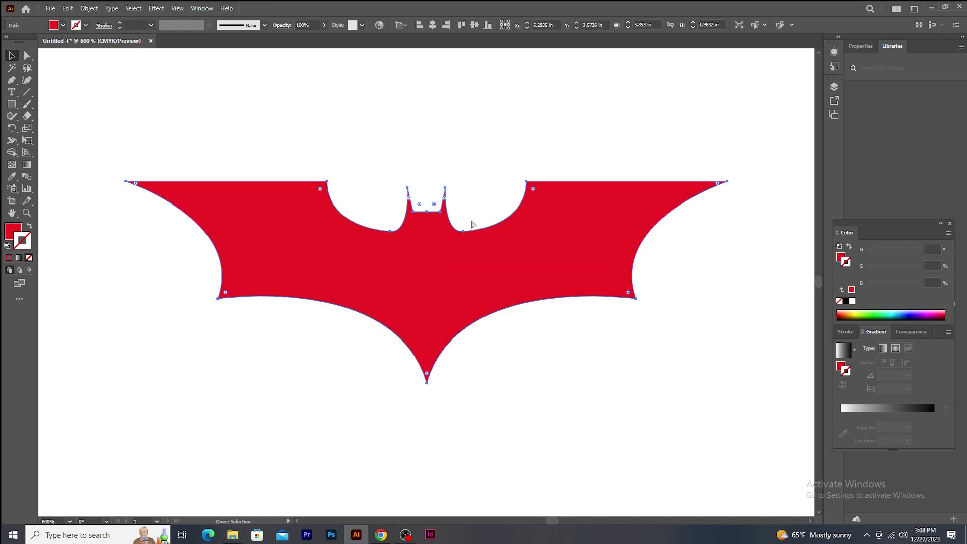
drag(489, 261, 294, 327)
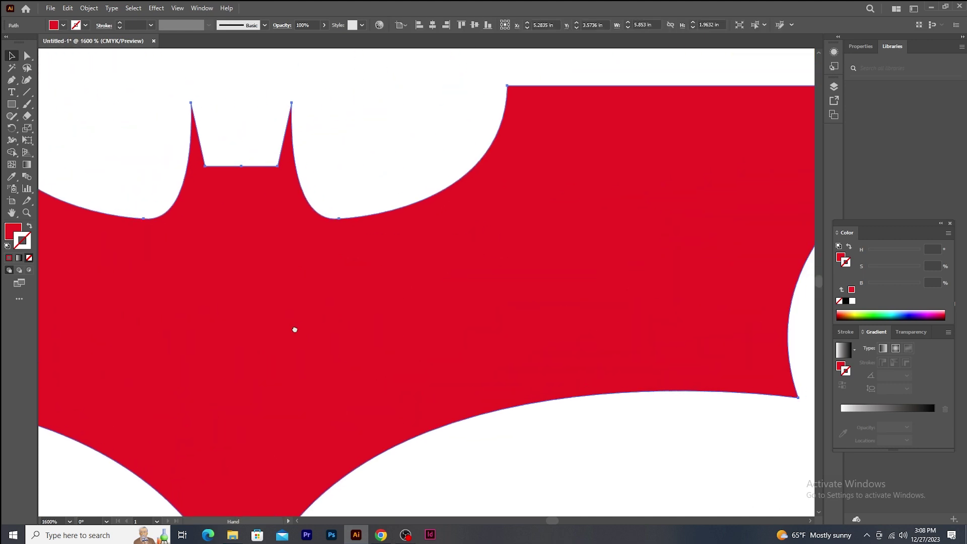
click(540, 483)
drag(236, 216, 458, 328)
- Select the red bat and delete it from the artboard
key(ctrl+minus)
key(ctrl+minus)
key(ctrl+minus)
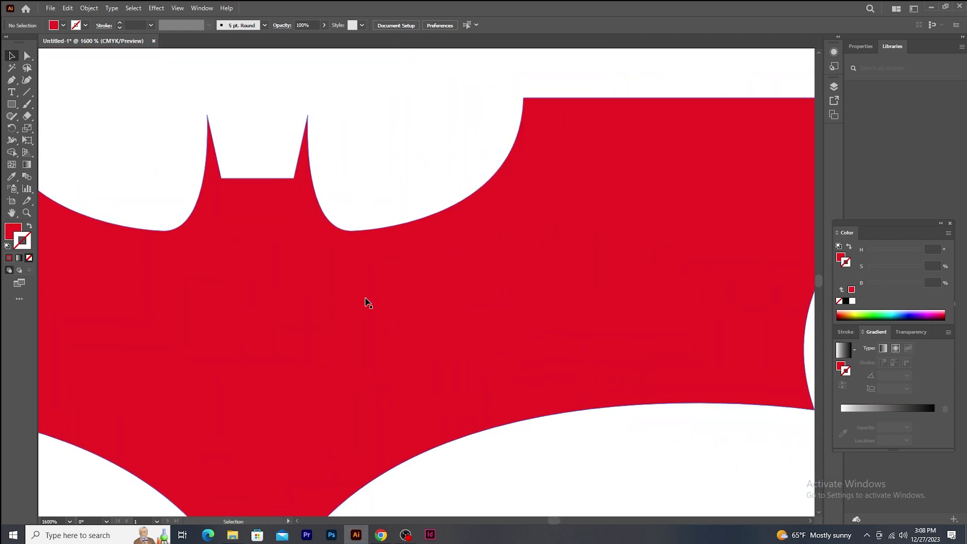
key(ctrl+minus)
key(v)
click(485, 270)
key(Delete)
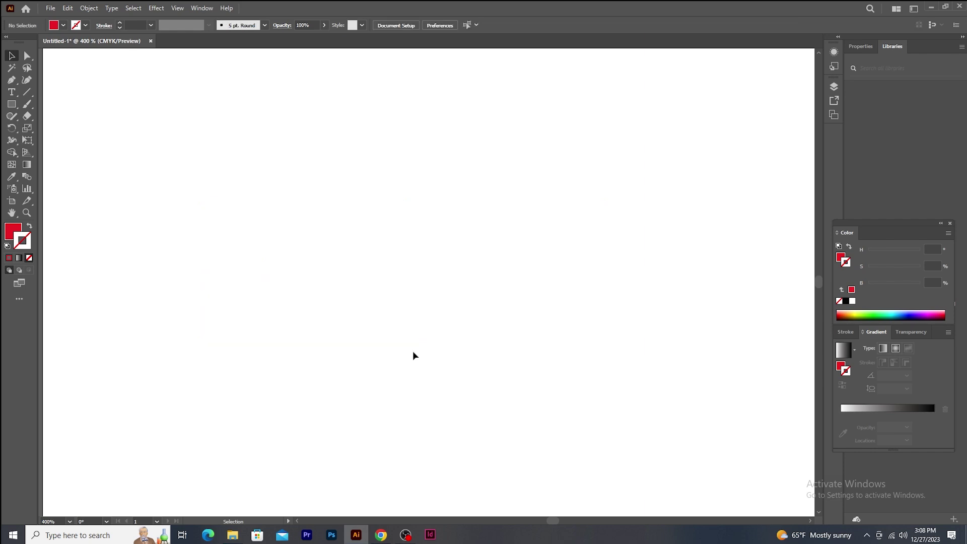
- Search Google Images for 'logo' and preview the black Pinterest bird logo
click(381, 535)
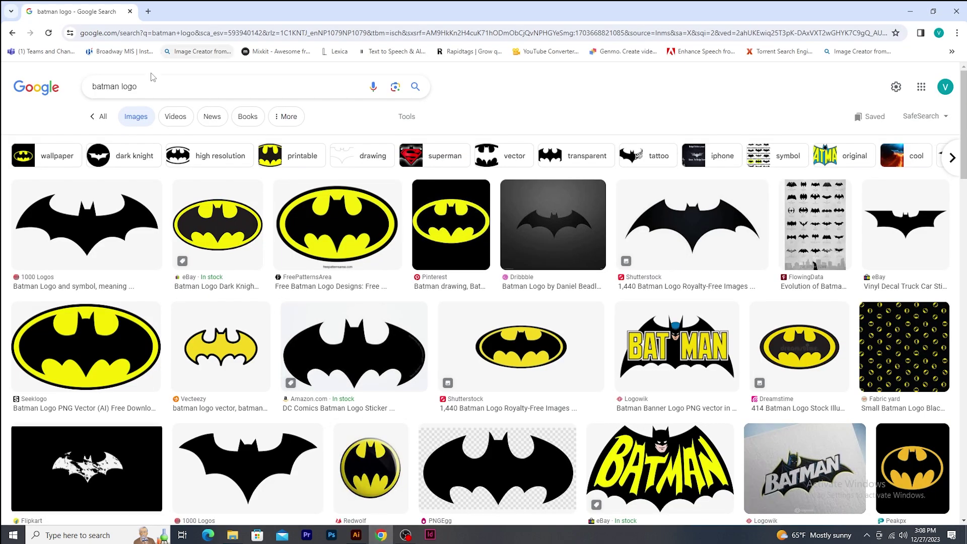
drag(150, 85, 41, 81)
text(logo)
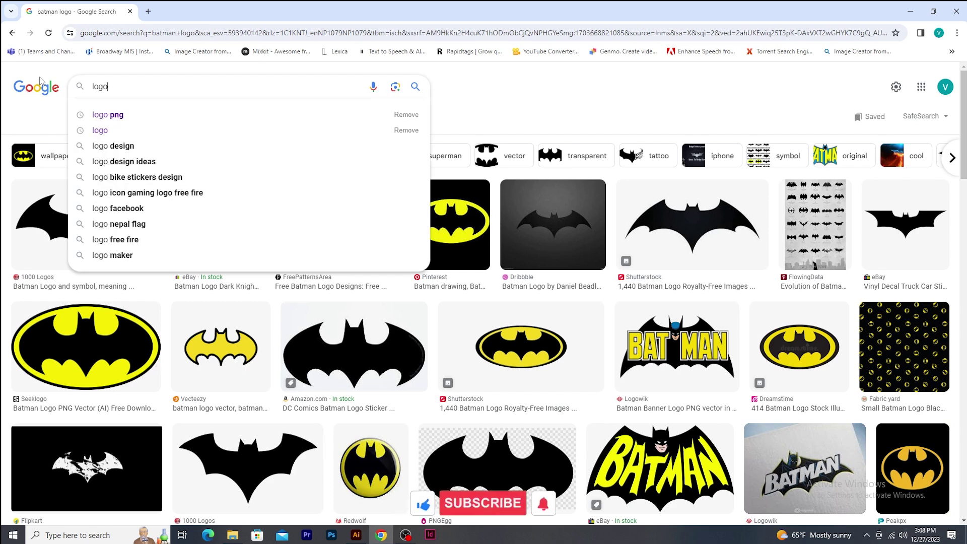
key(Return)
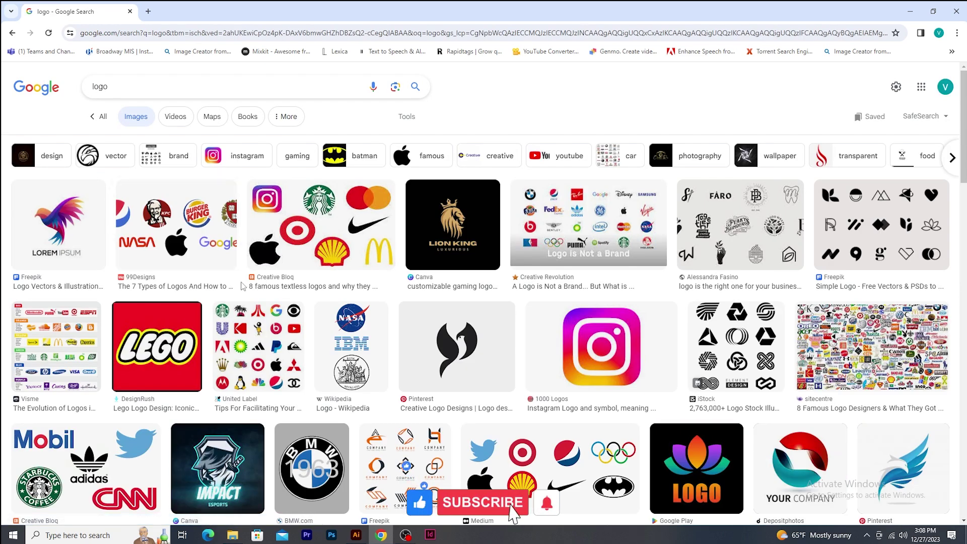
scroll(243, 286, down, 4)
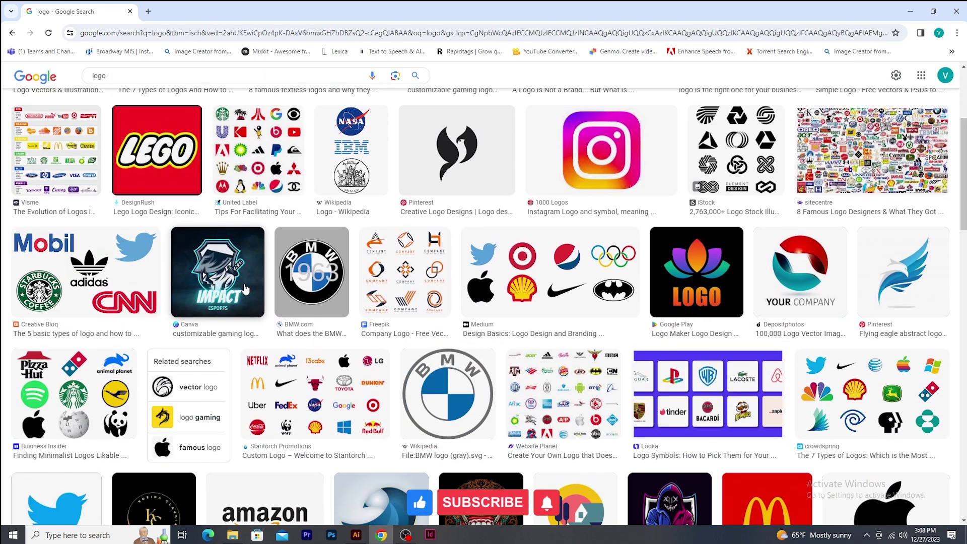
scroll(246, 288, up, 4)
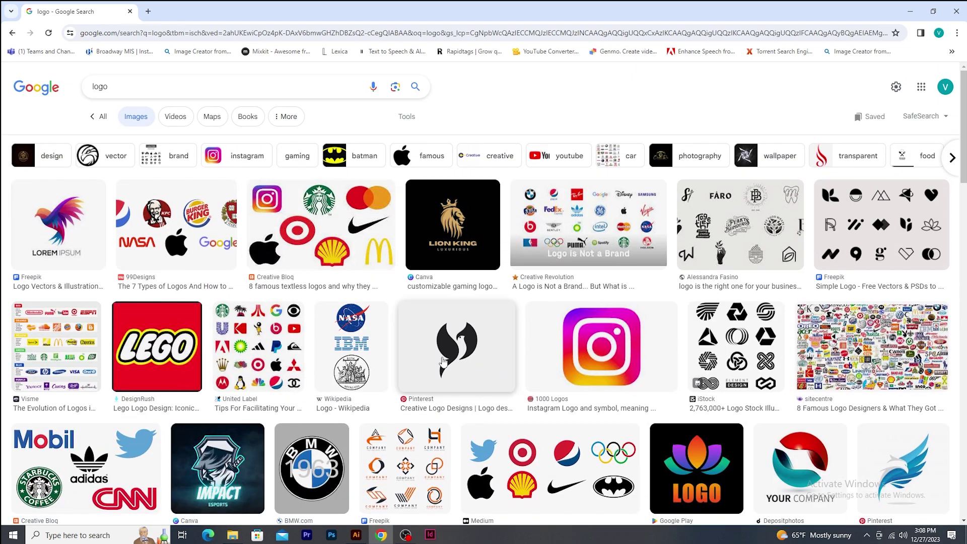
click(457, 345)
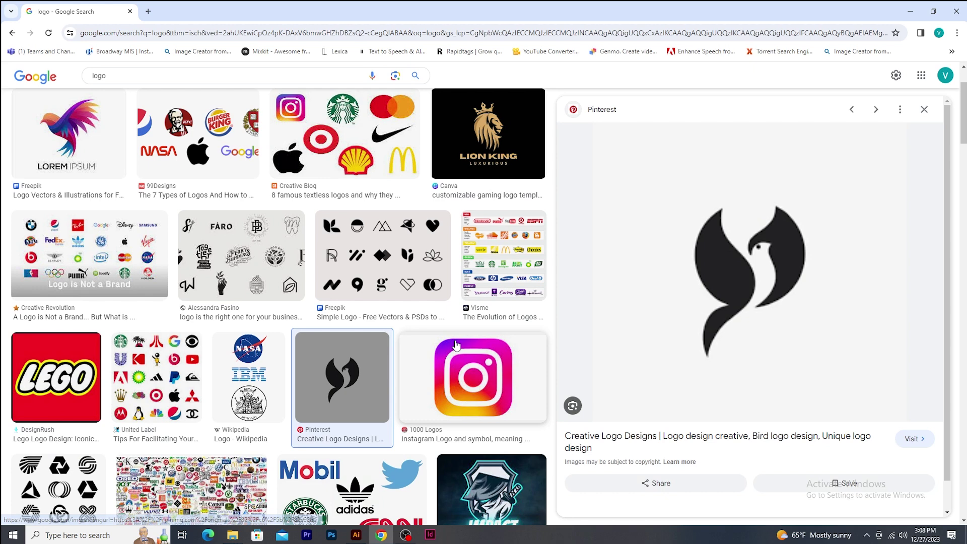
right_click(327, 360)
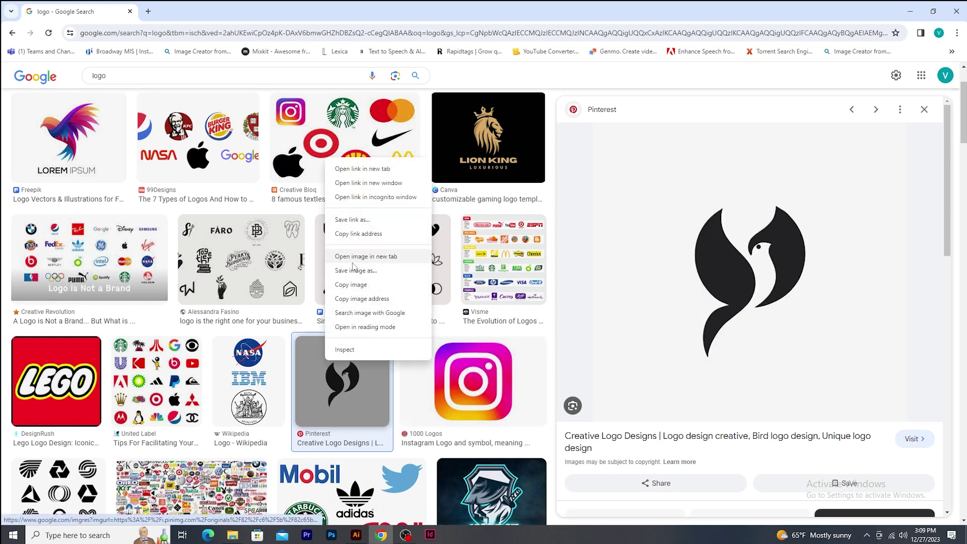
- Copy the bird logo and paste it into Illustrator, enlarged to about 6.26 × 5.96 in
click(354, 286)
key(alt+Tab)
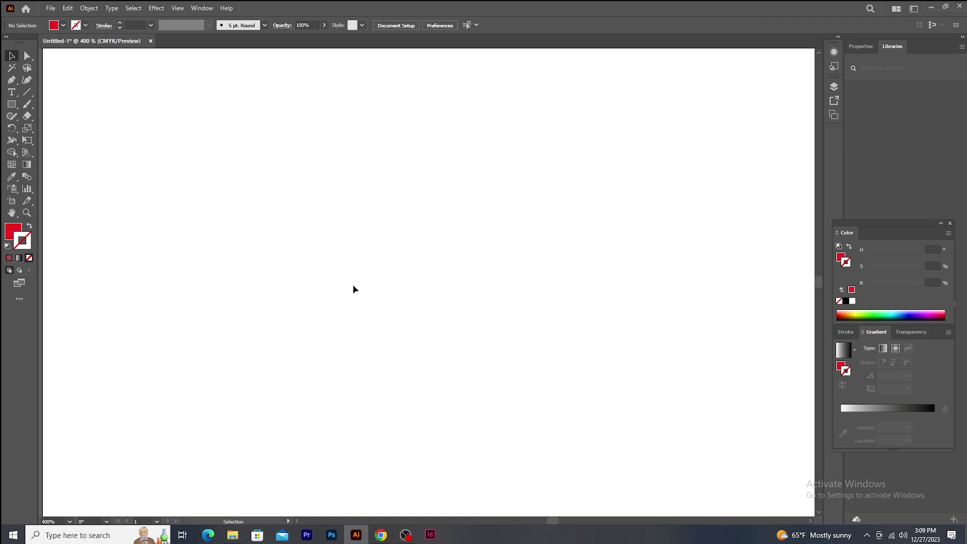
key(ctrl+v)
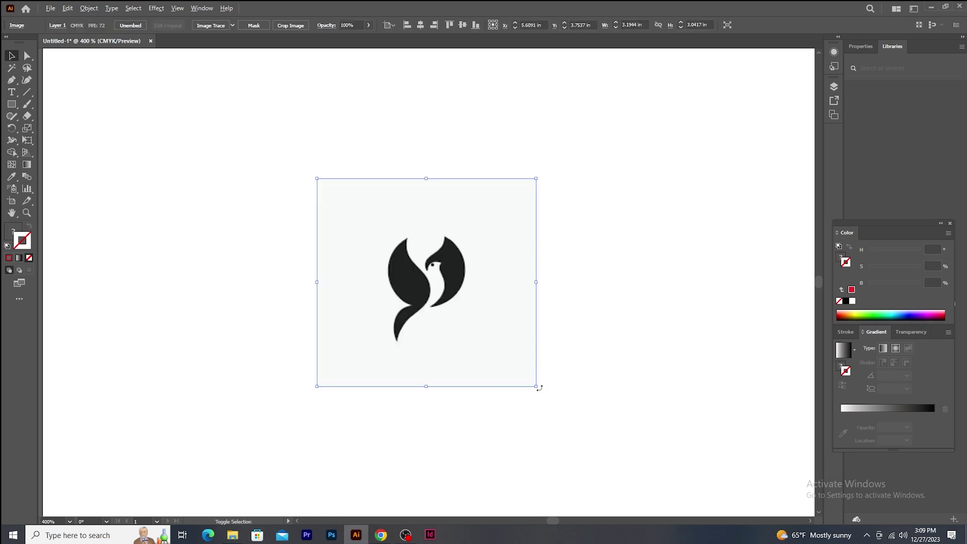
drag(540, 385, 683, 490)
- Lock the bird image with Object > Lock > Selection and zoom to 800%
click(89, 8)
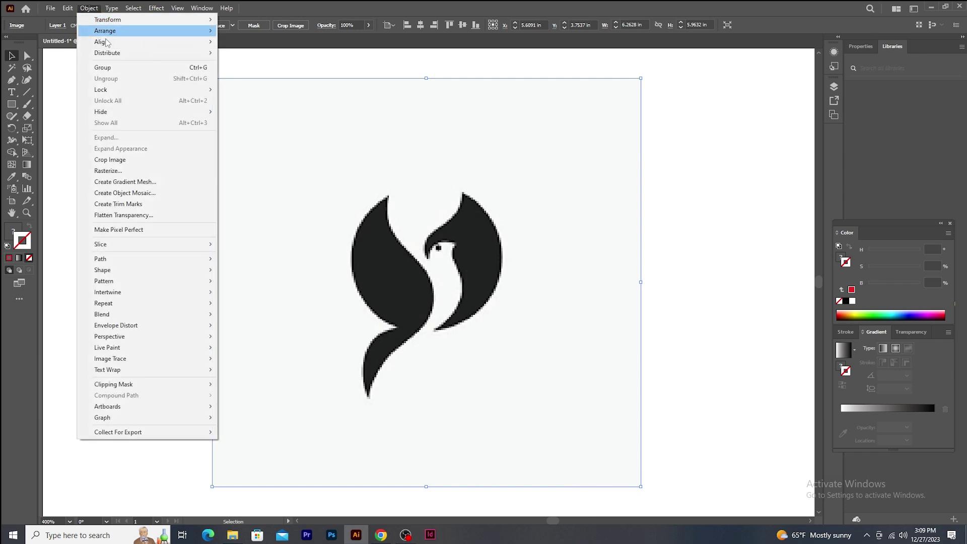
mouse_move(194, 96)
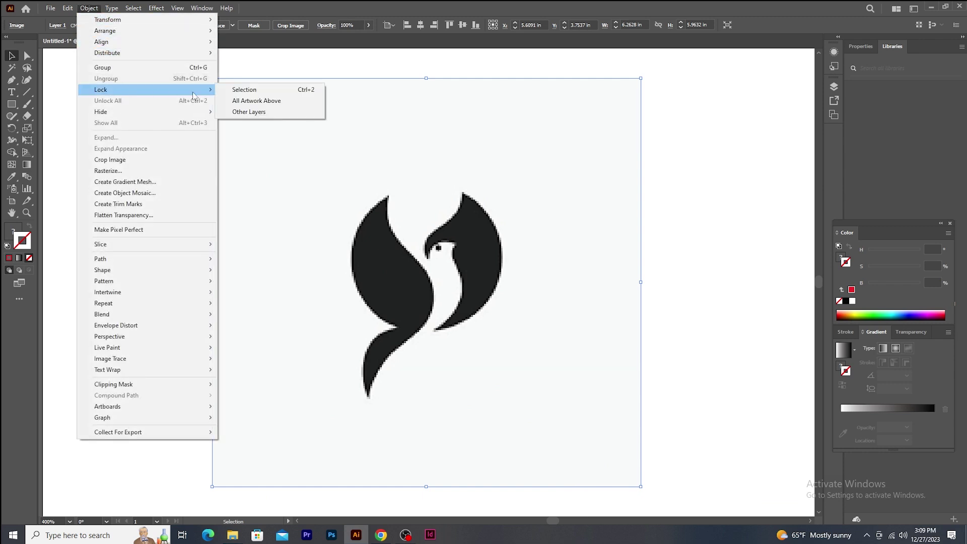
click(246, 93)
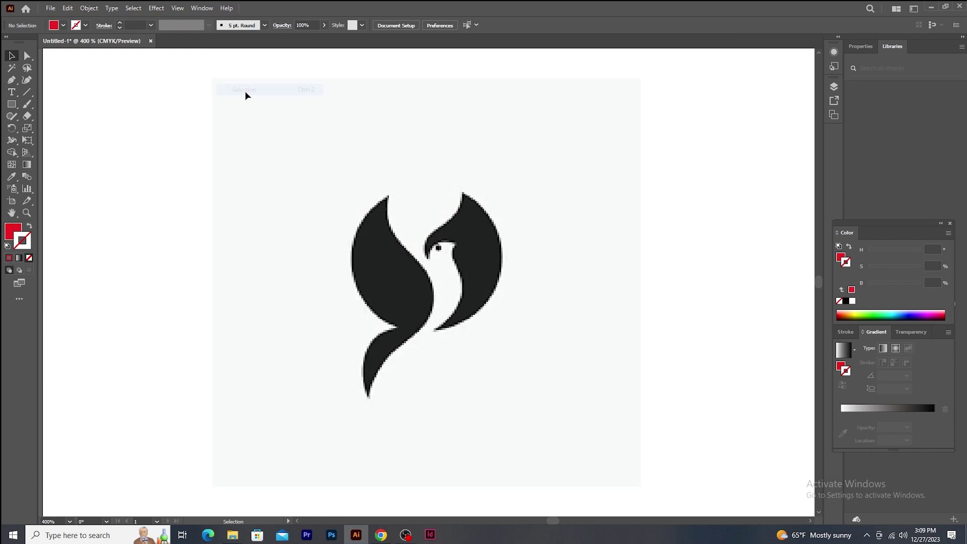
key(ctrl+plus)
key(ctrl+plus)
- With the Pen tool, trace a closed red-outlined, no-fill path around the right wing and head
click(11, 80)
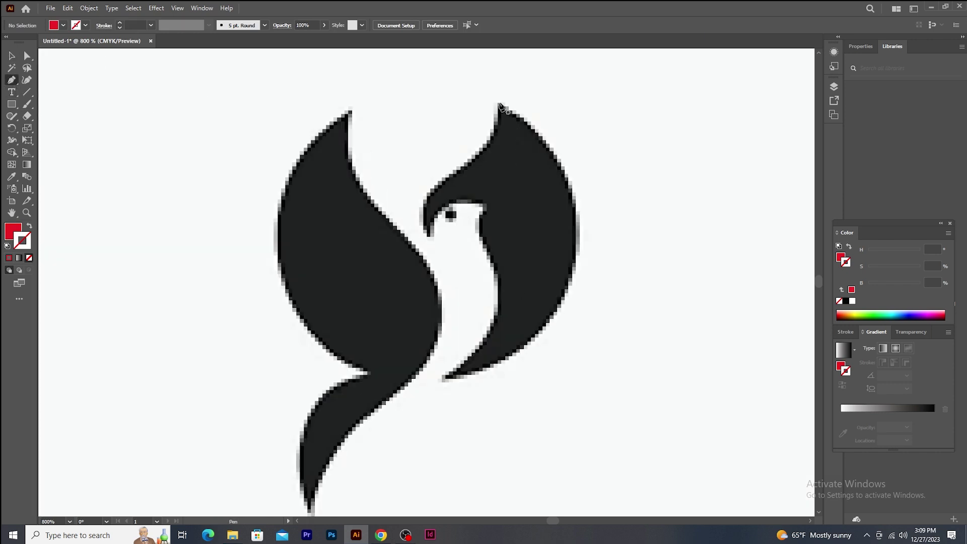
click(499, 103)
drag(571, 276, 535, 394)
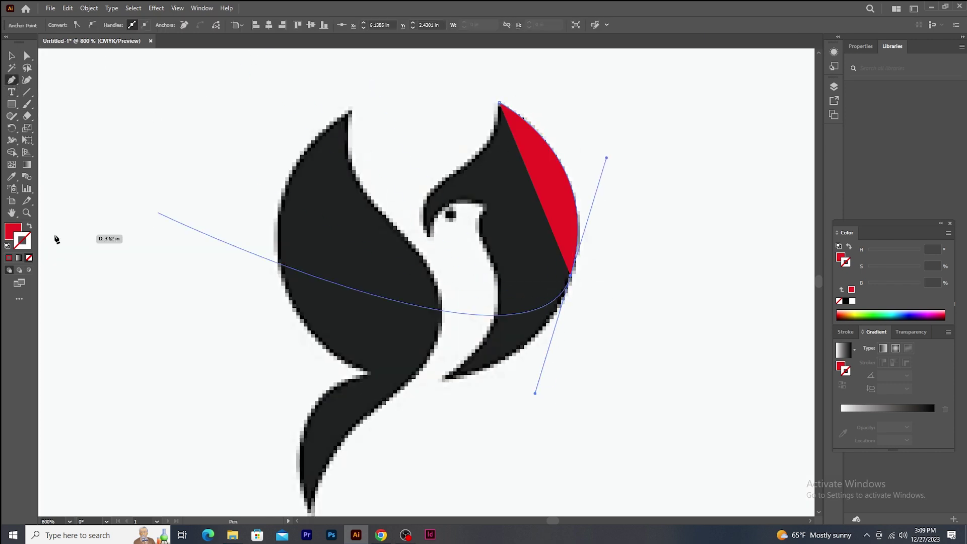
click(30, 226)
click(571, 276)
drag(445, 377, 338, 403)
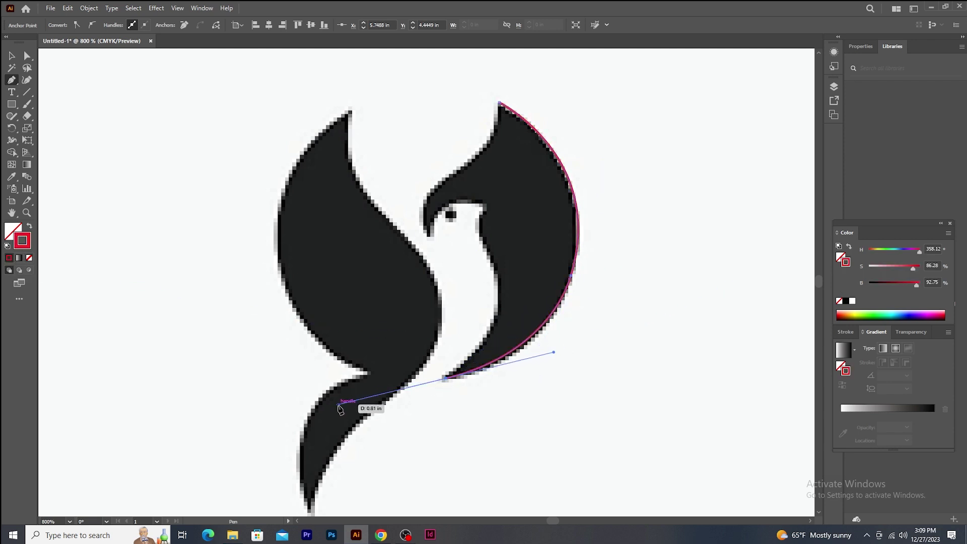
click(446, 378)
drag(491, 261, 500, 186)
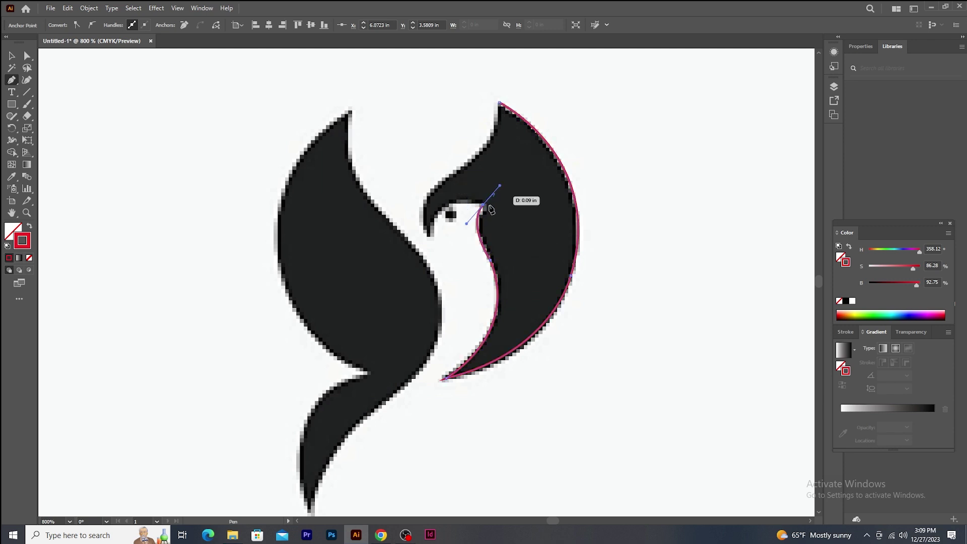
drag(430, 236, 417, 290)
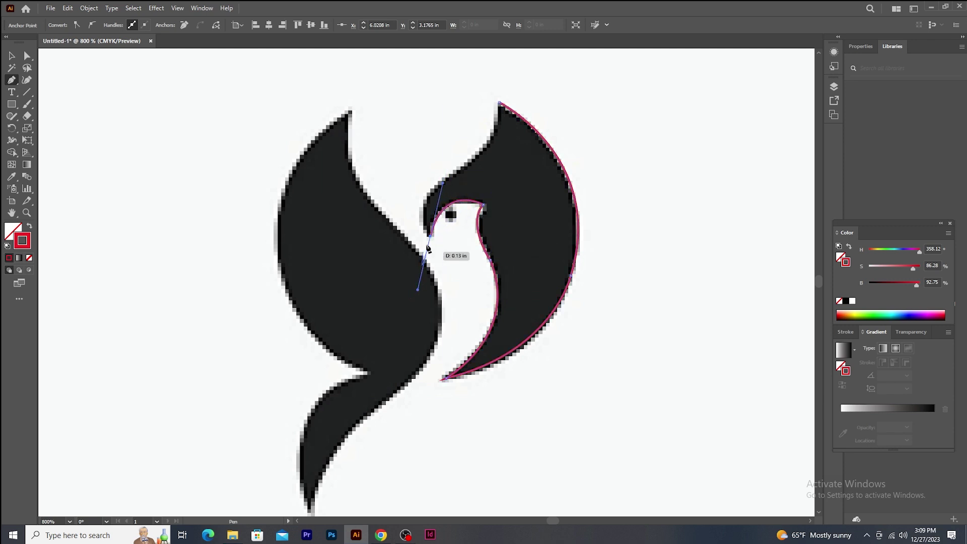
drag(449, 173, 496, 135)
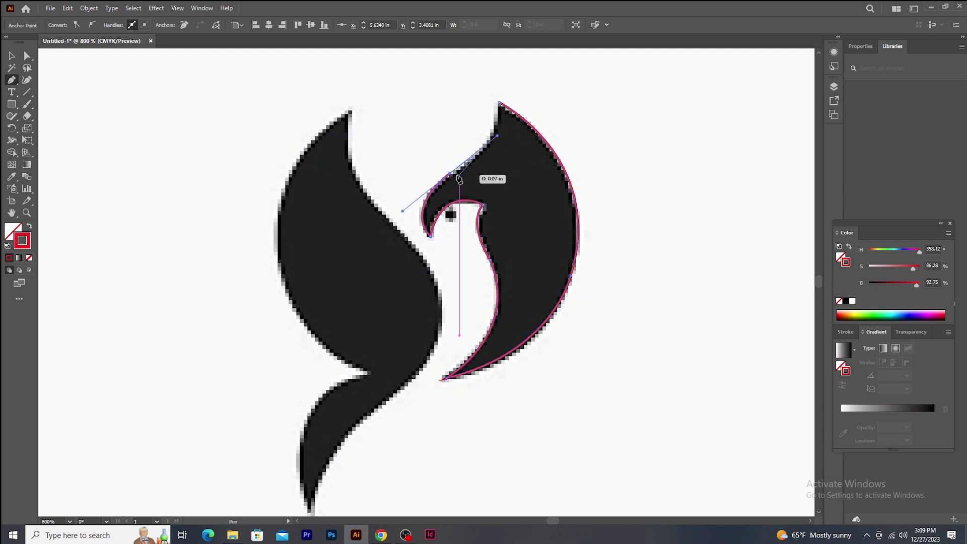
click(502, 103)
- Start a second path along the left wing's lower edge down to the tail tip
scroll(507, 130, up, 3)
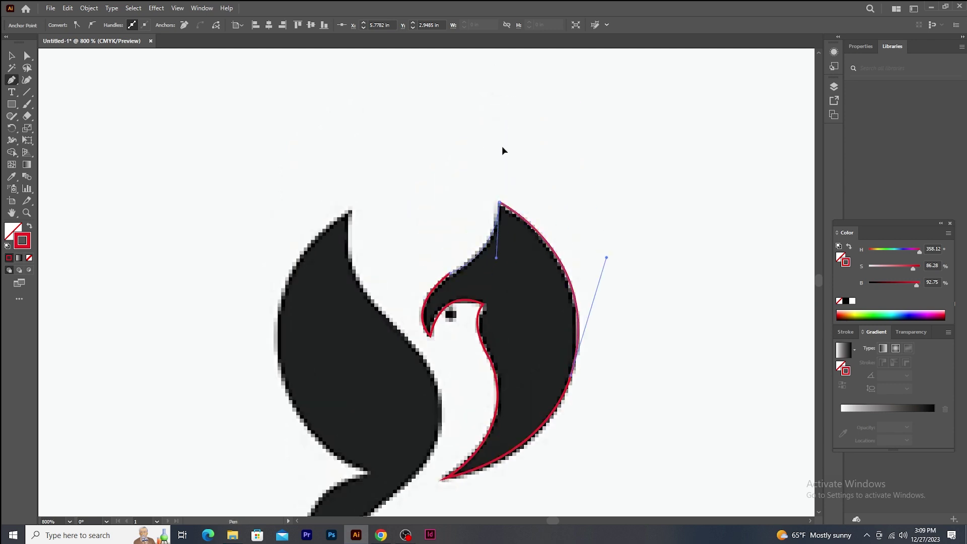
drag(405, 353, 500, 272)
click(407, 110)
drag(435, 309, 426, 254)
drag(464, 320, 395, 395)
click(464, 320)
drag(409, 349, 447, 263)
drag(396, 373, 405, 425)
drag(451, 232, 553, 209)
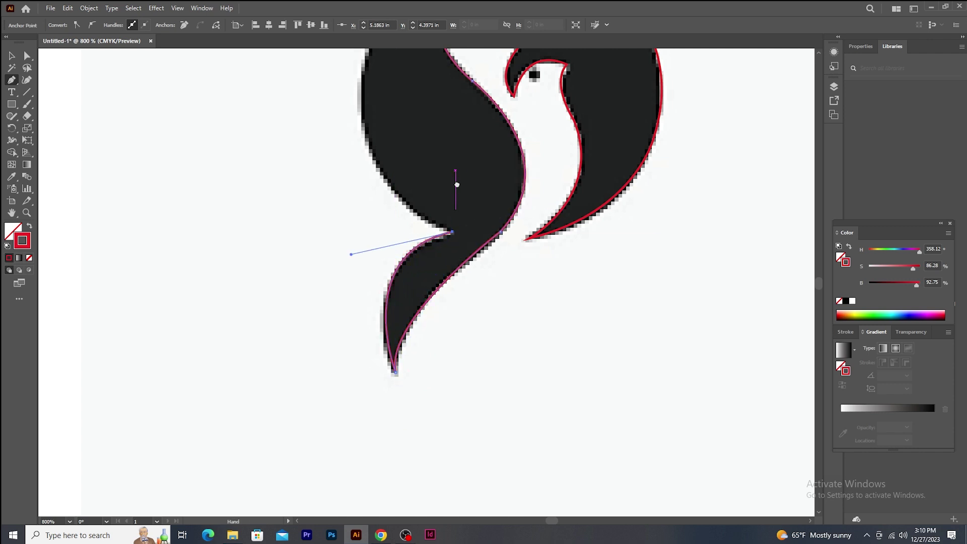
- Continue the path up to the left wing tips and finish drawing
drag(458, 185, 486, 372)
drag(463, 157, 561, 86)
drag(362, 216, 287, 320)
key(ctrl+z)
key(ctrl+z)
key(ctrl+z)
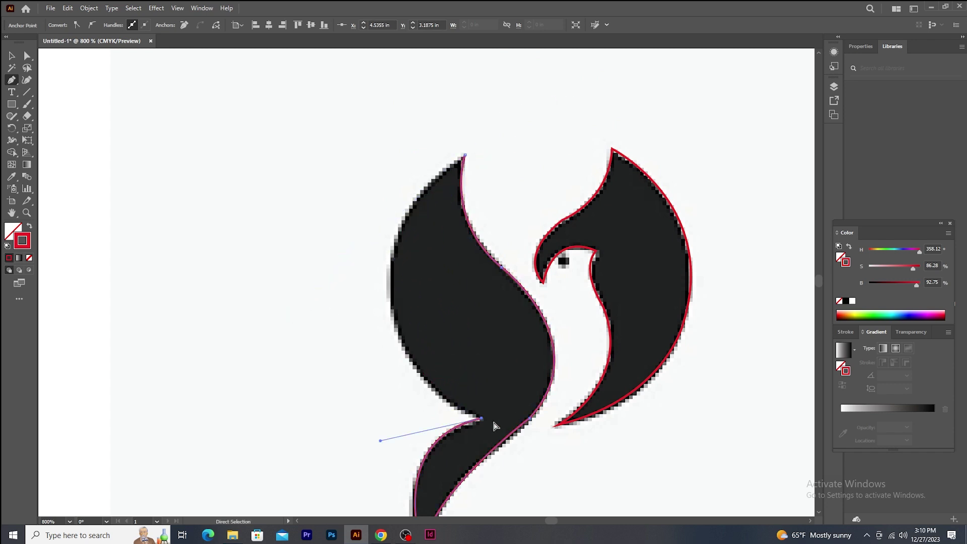
drag(394, 247, 417, 114)
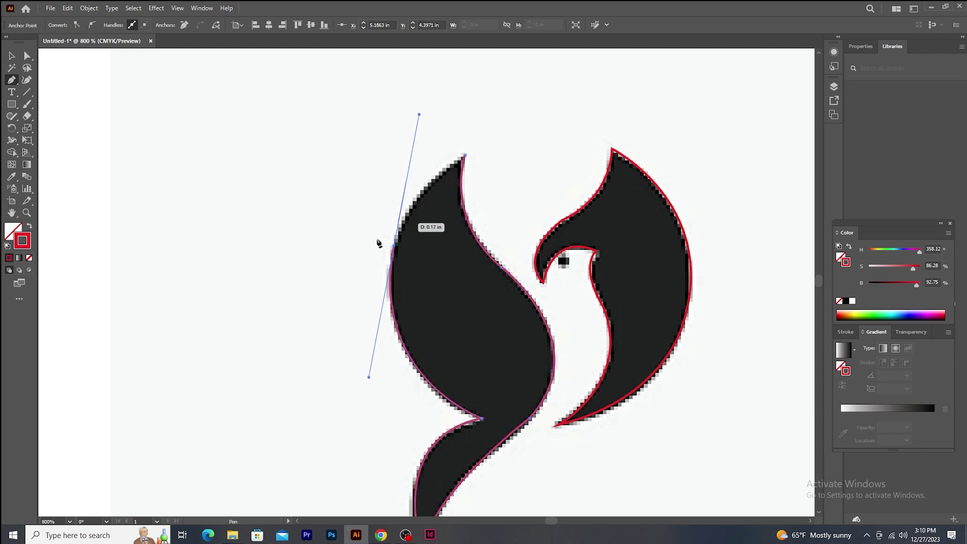
drag(464, 156, 515, 134)
click(12, 56)
- Unlock the reference bird image with Object > Unlock All and delete it
click(283, 226)
key(ctrl+minus)
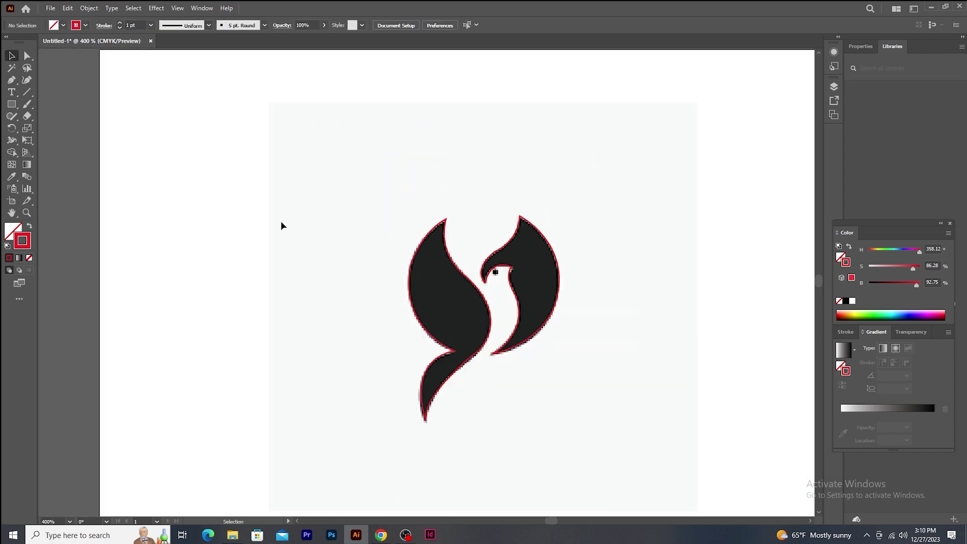
click(89, 9)
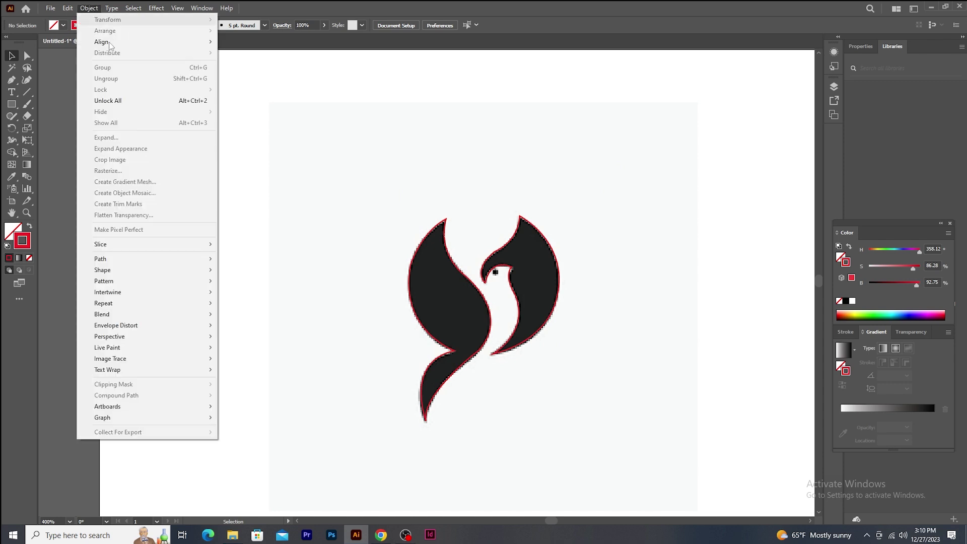
click(124, 100)
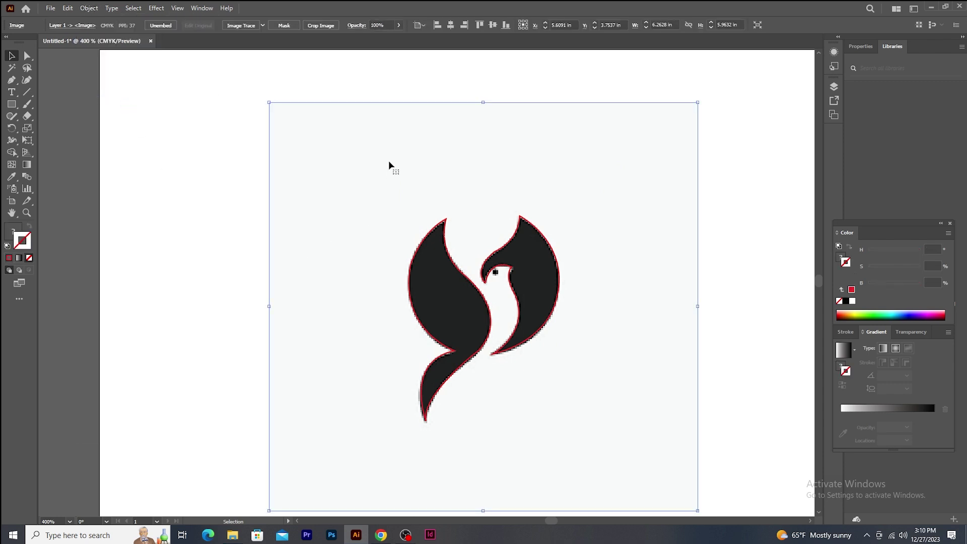
key(Delete)
- Fill all traced bird paths with black and remove the red stroke
drag(317, 185, 626, 400)
click(61, 26)
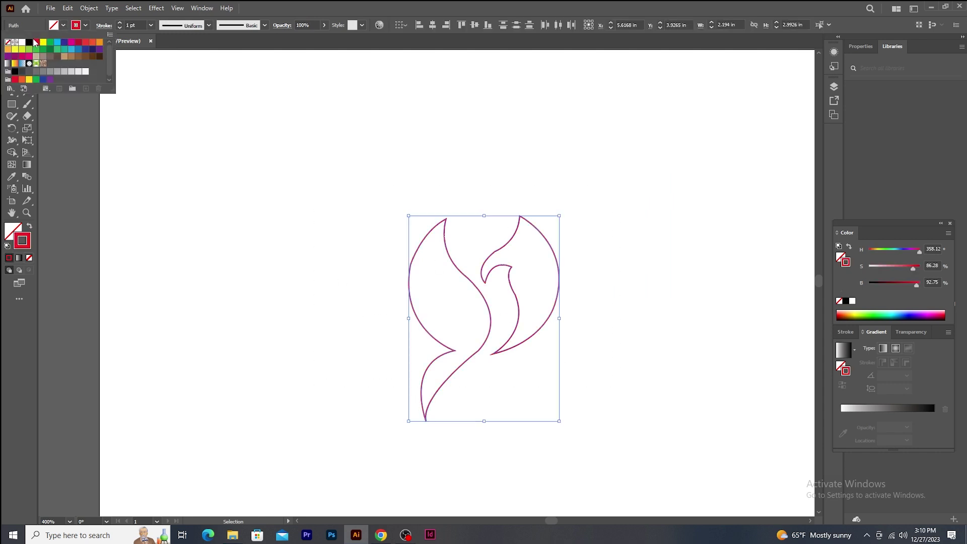
click(41, 41)
click(85, 26)
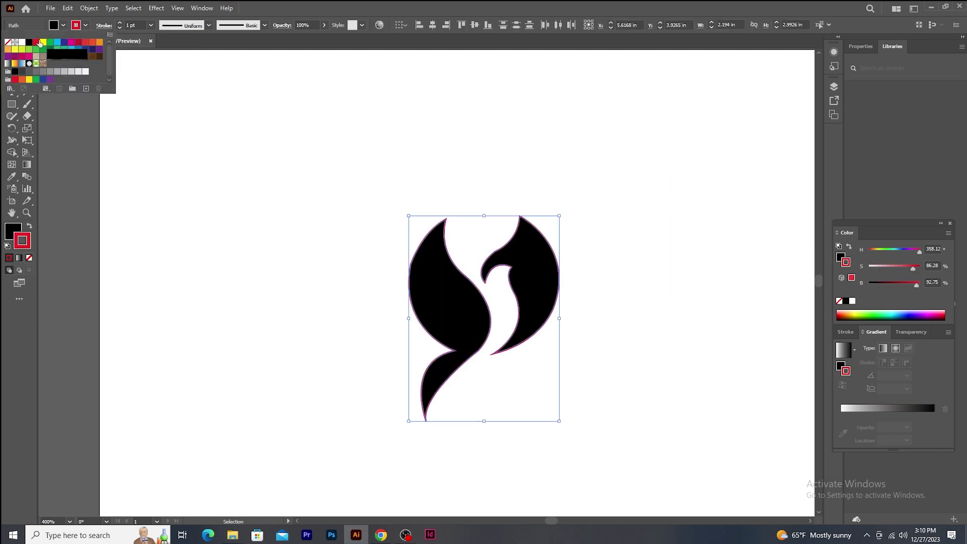
click(9, 45)
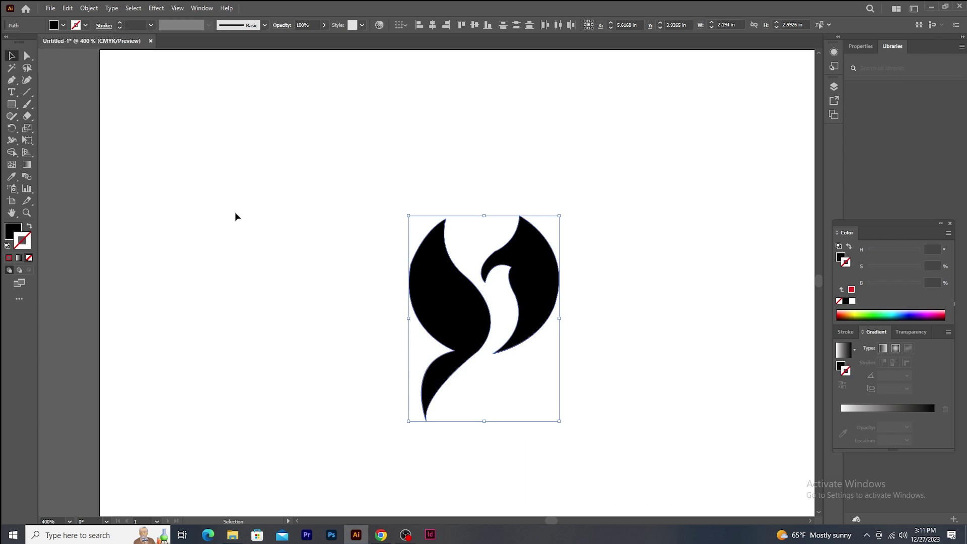
key(ctrl+plus)
key(ctrl+plus)
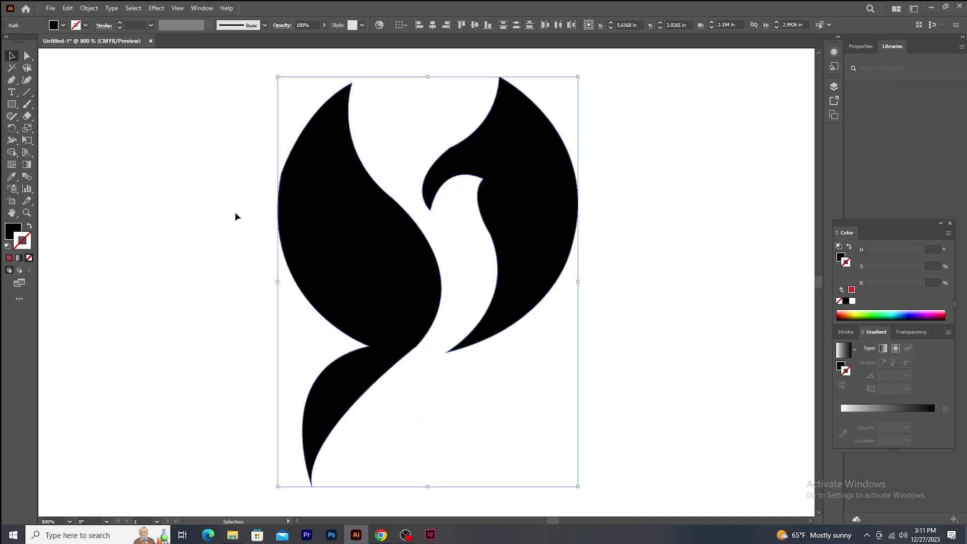
- Draw a small ellipse as the bird's eye inside its head
click(13, 105)
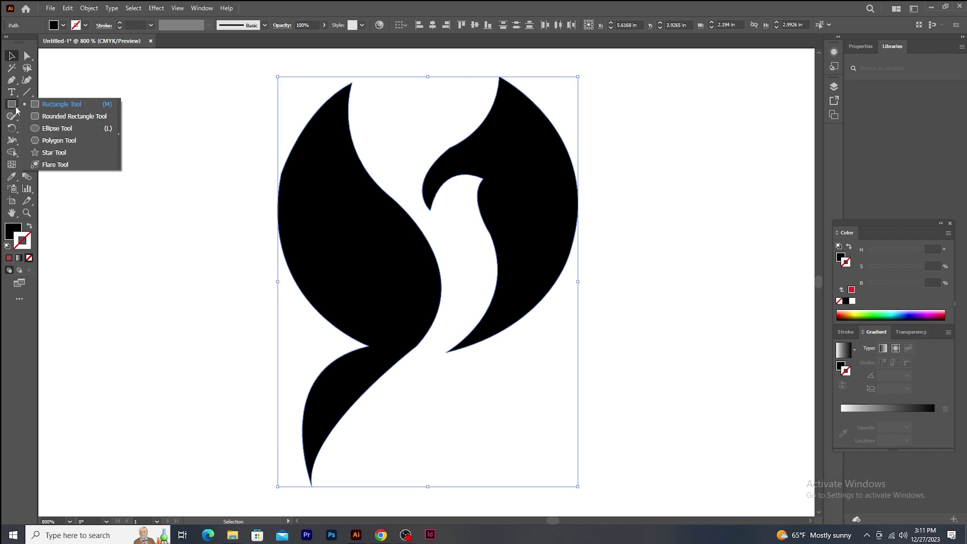
click(50, 128)
drag(462, 190, 462, 186)
click(12, 56)
click(635, 179)
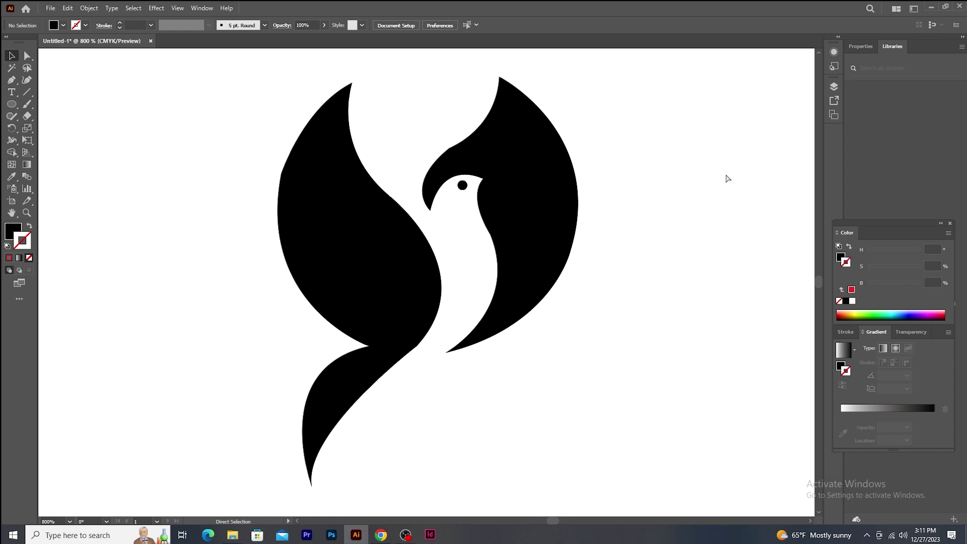
- Select the whole black bird and delete it
key(ctrl+minus)
key(ctrl+minus)
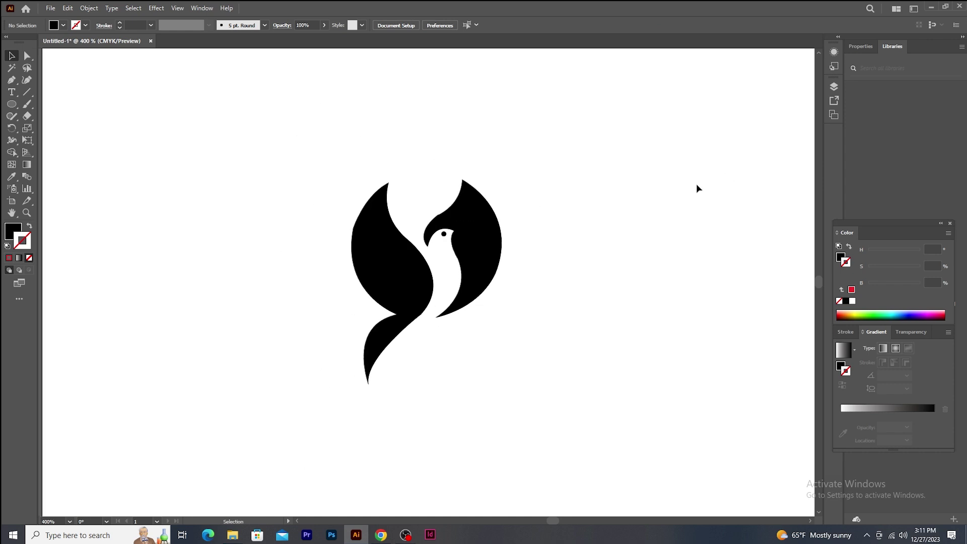
drag(320, 161, 590, 414)
key(Delete)
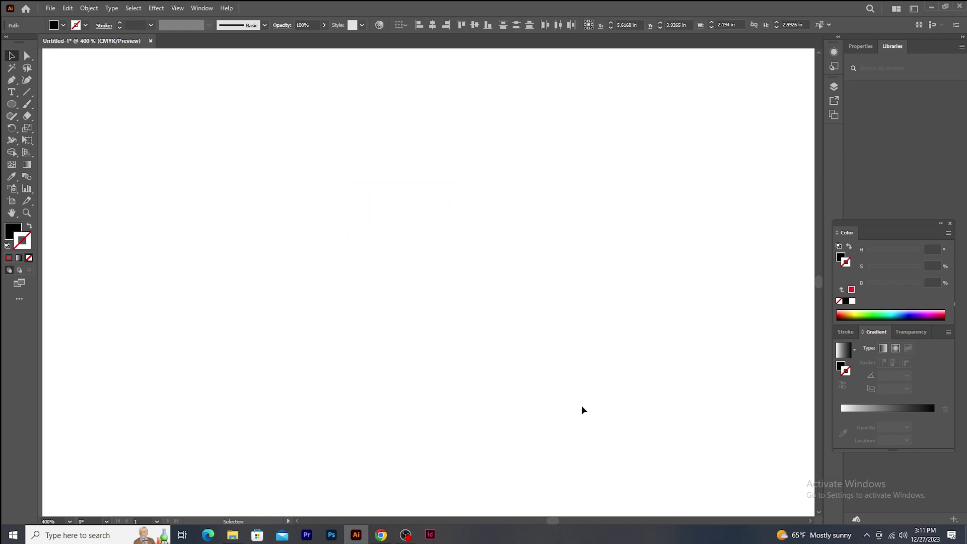
- Search Google Images for 'twitter logo' and open options on the first blue bird
key(alt+Tab)
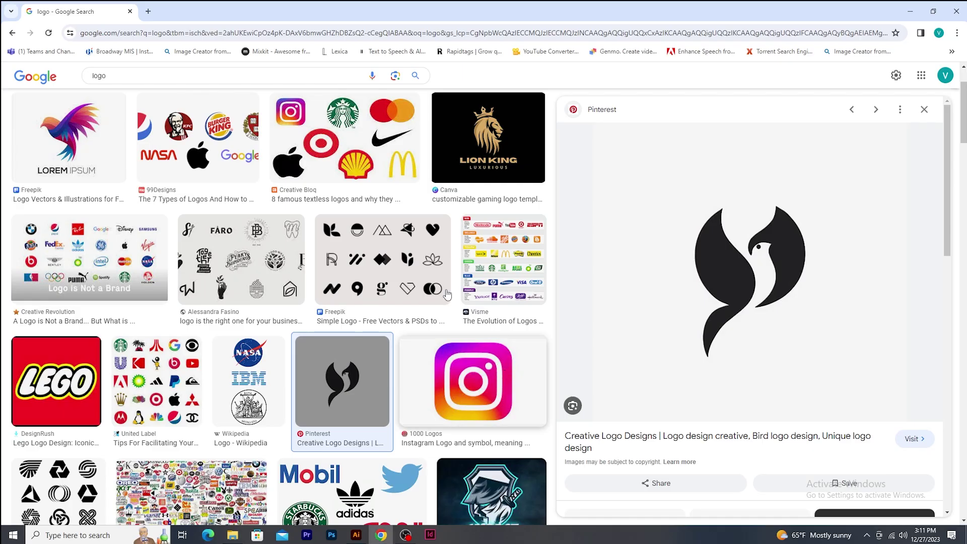
scroll(128, 80, up, 2)
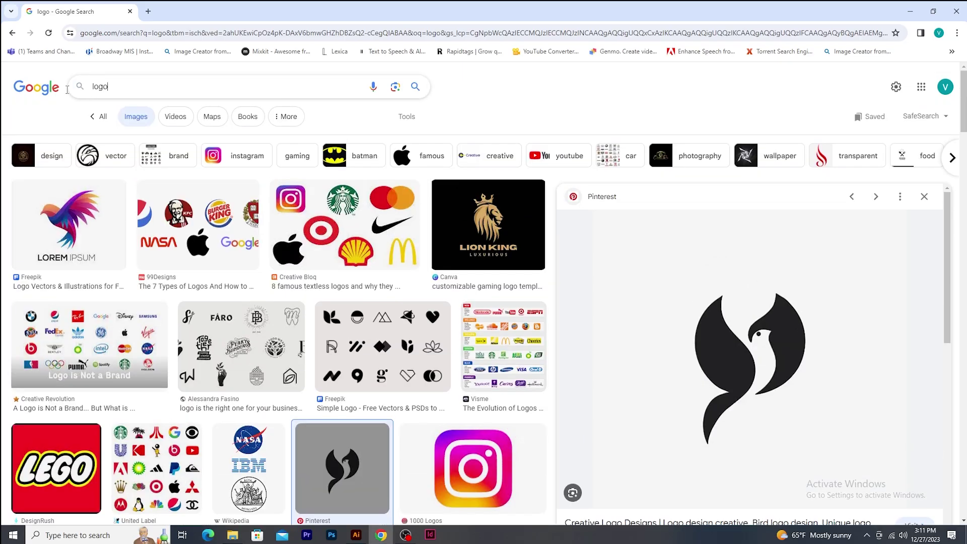
key(ctrl+a)
text(twitter logo)
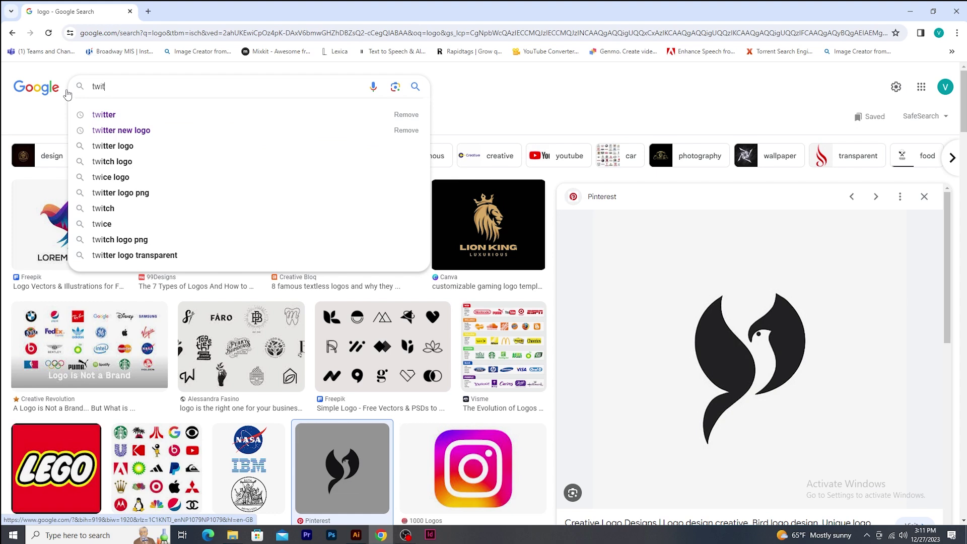
key(Return)
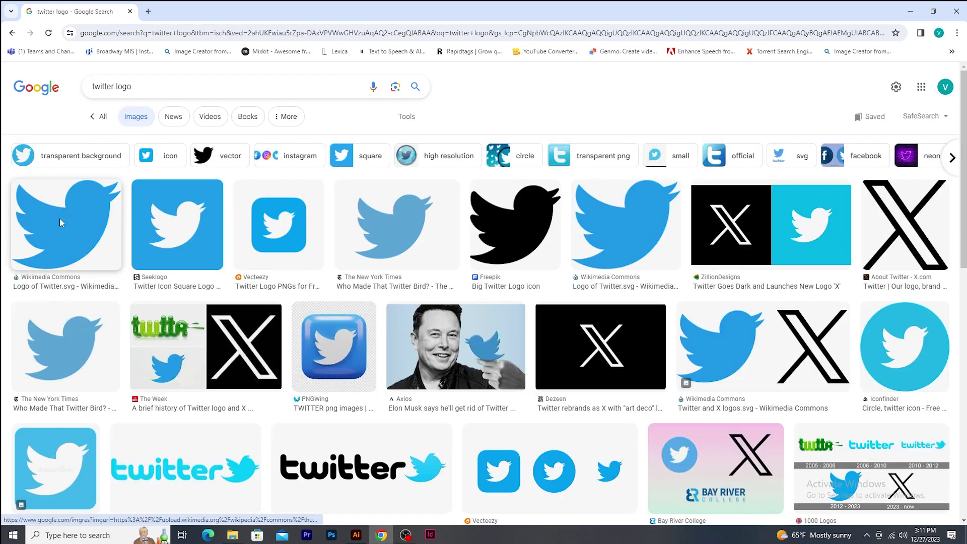
right_click(59, 219)
- Copy the first Twitter bird image, paste it into Illustrator and lock it in place
click(88, 347)
key(alt+Tab)
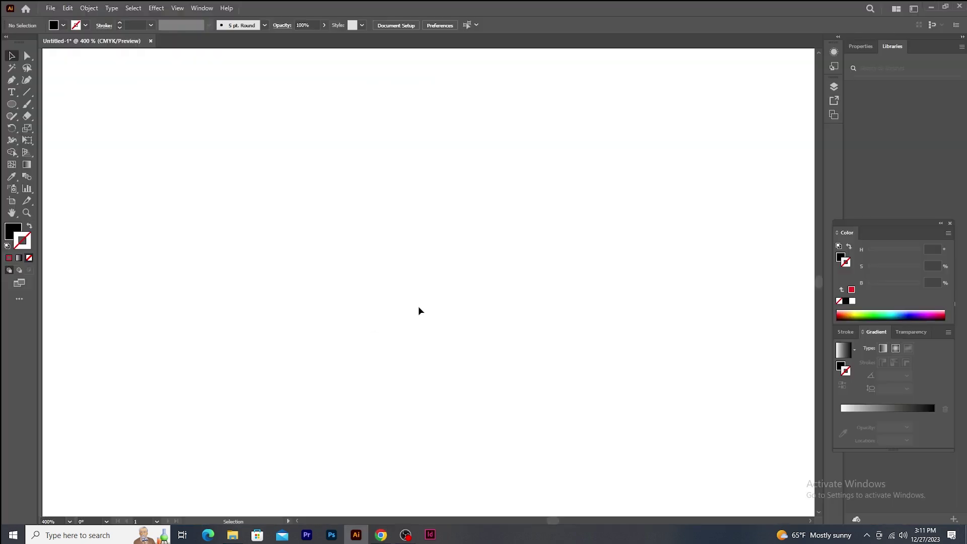
key(ctrl+v)
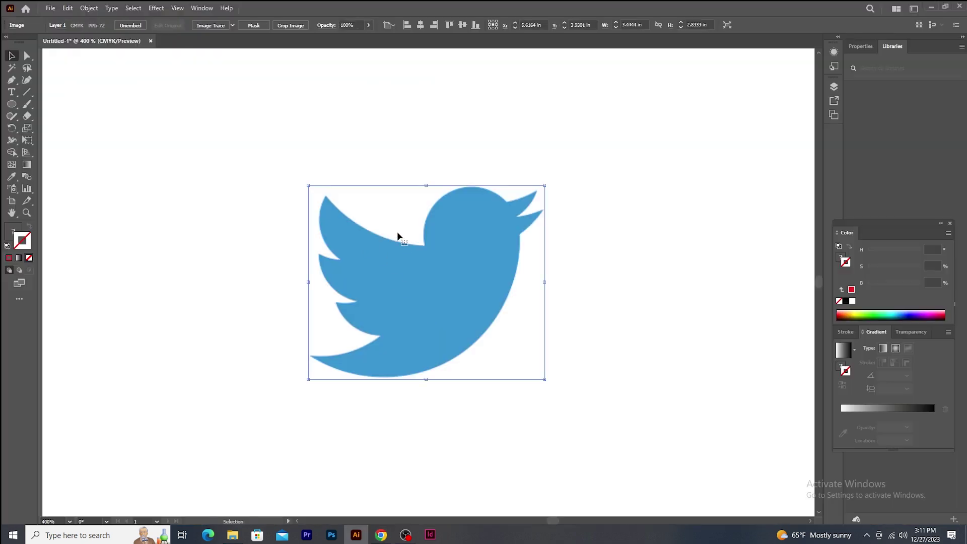
click(89, 8)
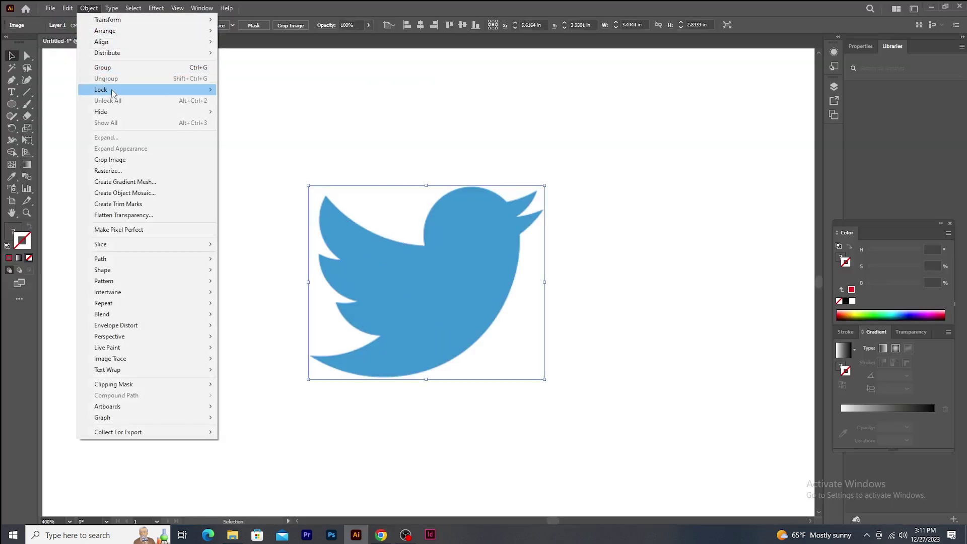
mouse_move(177, 93)
click(259, 90)
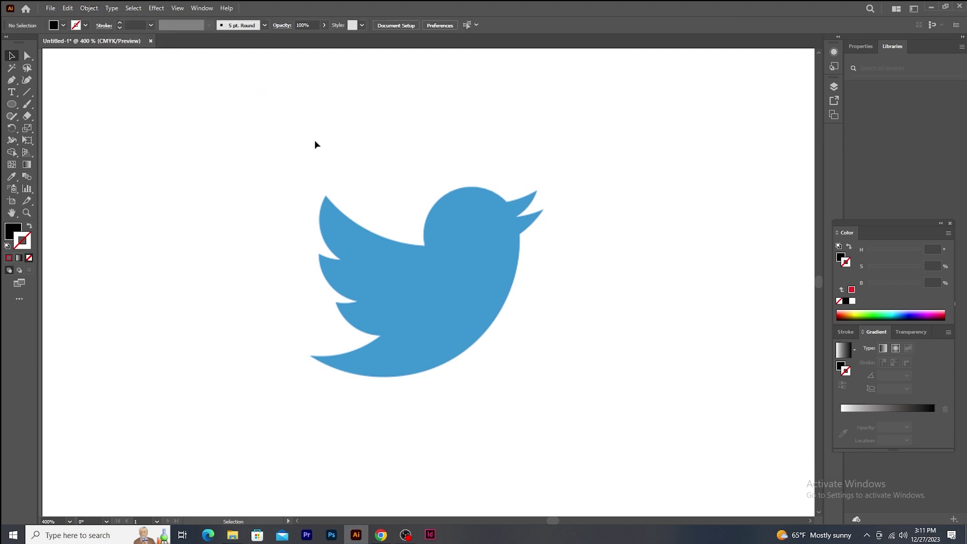
key(ctrl+equal)
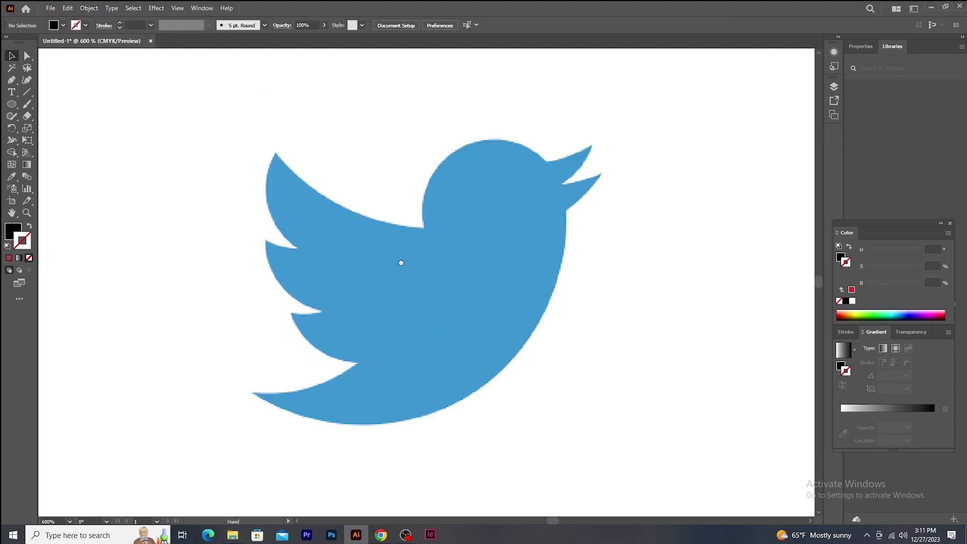
- Start the Pen path around the beak with no fill and a black stroke
drag(414, 260, 386, 266)
click(519, 169)
click(562, 152)
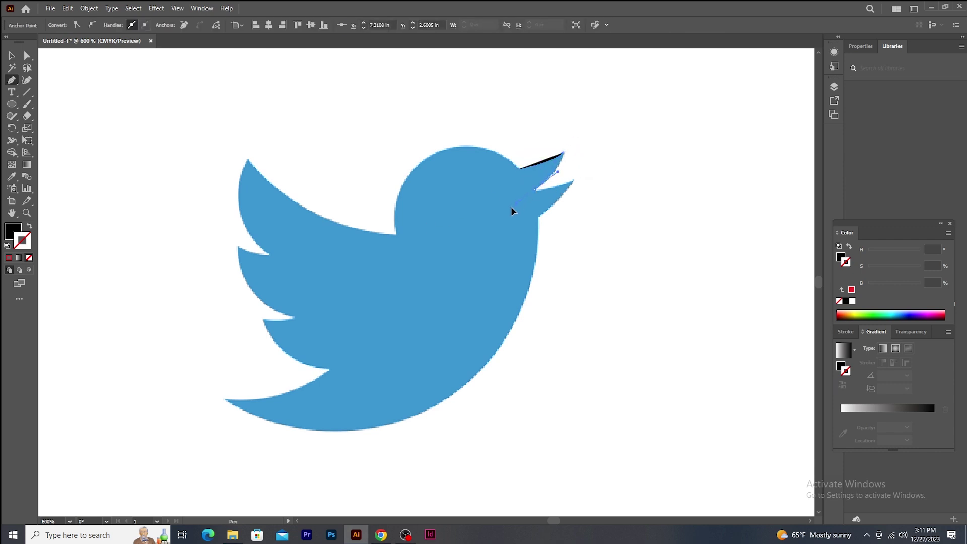
click(535, 190)
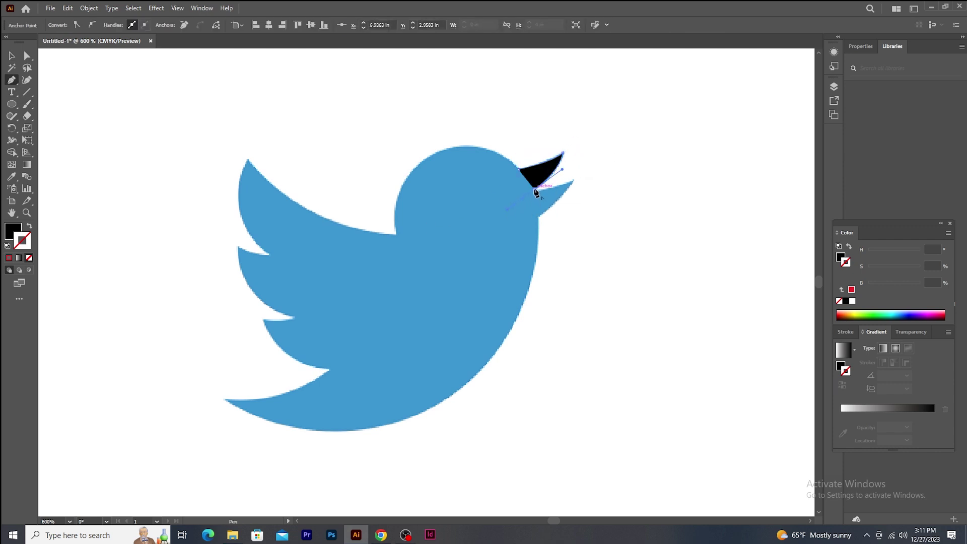
click(28, 257)
click(8, 259)
key(ctrl+=)
drag(478, 270, 493, 263)
- Trace the bird's back and belly down to the tail tip and notch
drag(432, 308, 500, 186)
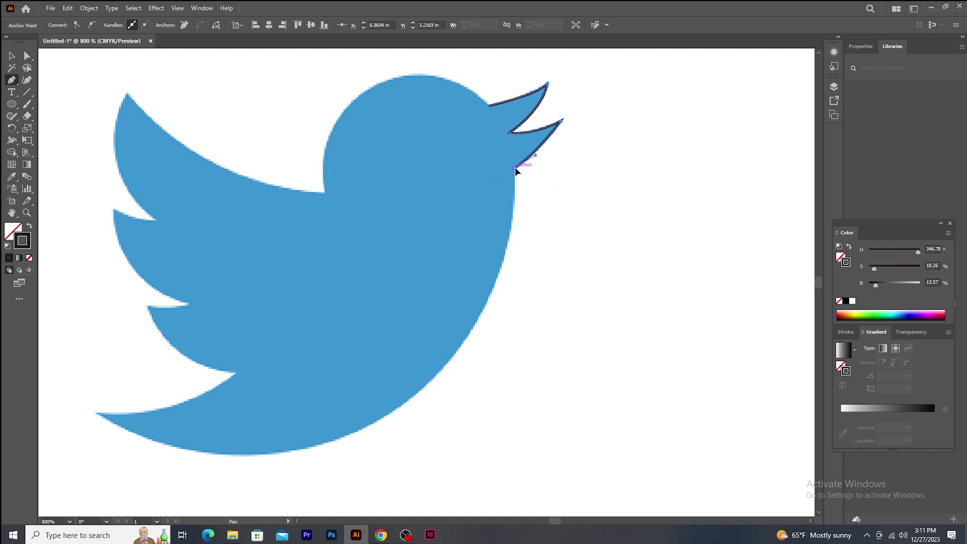
drag(463, 272, 523, 205)
drag(494, 306, 402, 404)
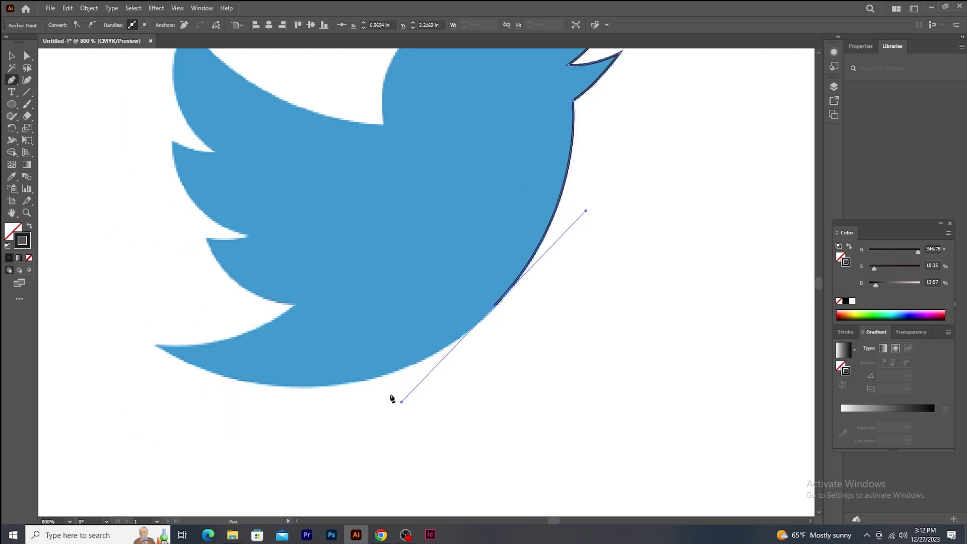
alt+click(494, 307)
drag(156, 346, 339, 460)
drag(289, 386, 254, 327)
click(294, 305)
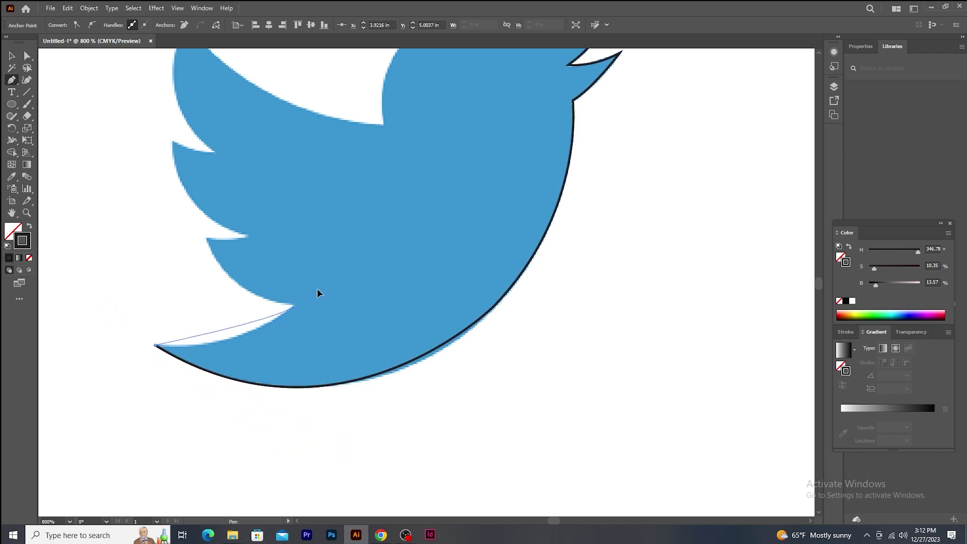
drag(353, 259, 352, 257)
- Continue the outline over the feather and wing tips up to the upper wing
drag(206, 242, 187, 192)
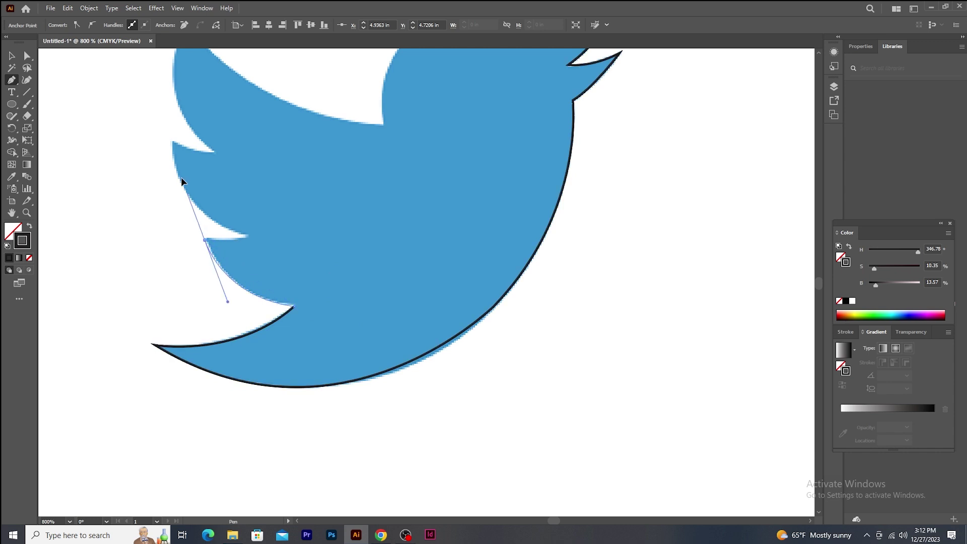
click(248, 236)
drag(248, 236, 326, 303)
drag(264, 265, 322, 277)
click(306, 273)
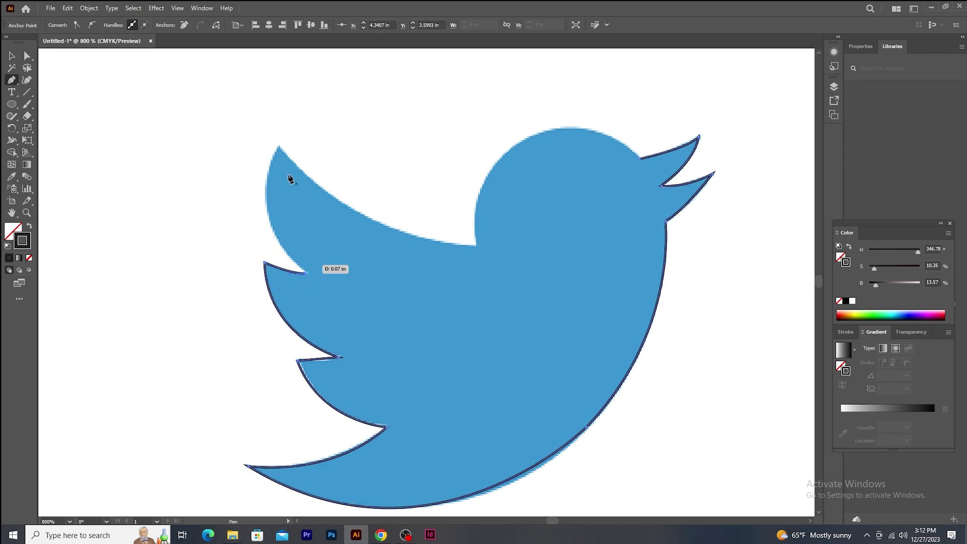
drag(279, 151, 319, 86)
- Curve over the neck and head to the beak notch and close the outline
drag(476, 246, 578, 242)
click(477, 246)
drag(535, 137, 609, 112)
click(640, 160)
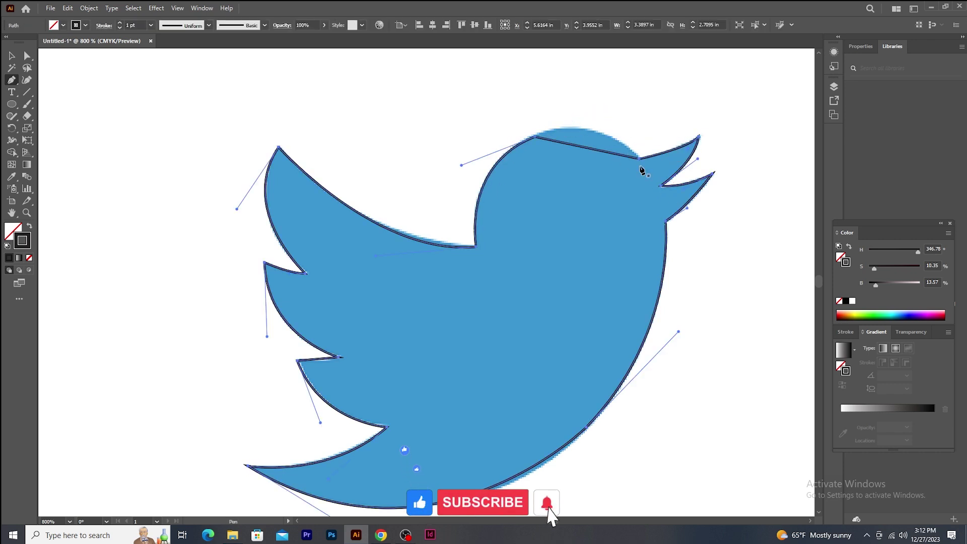
click(12, 56)
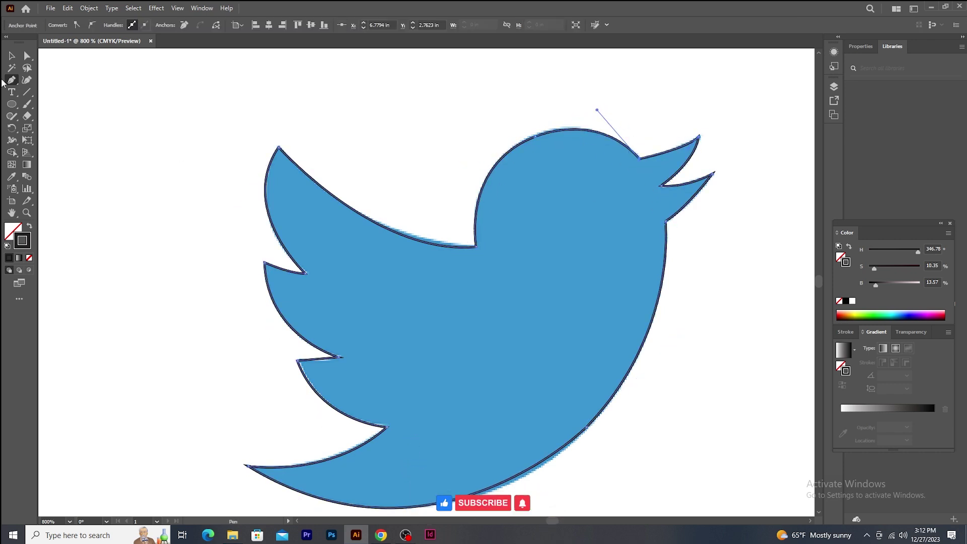
scroll(360, 200, down, 2)
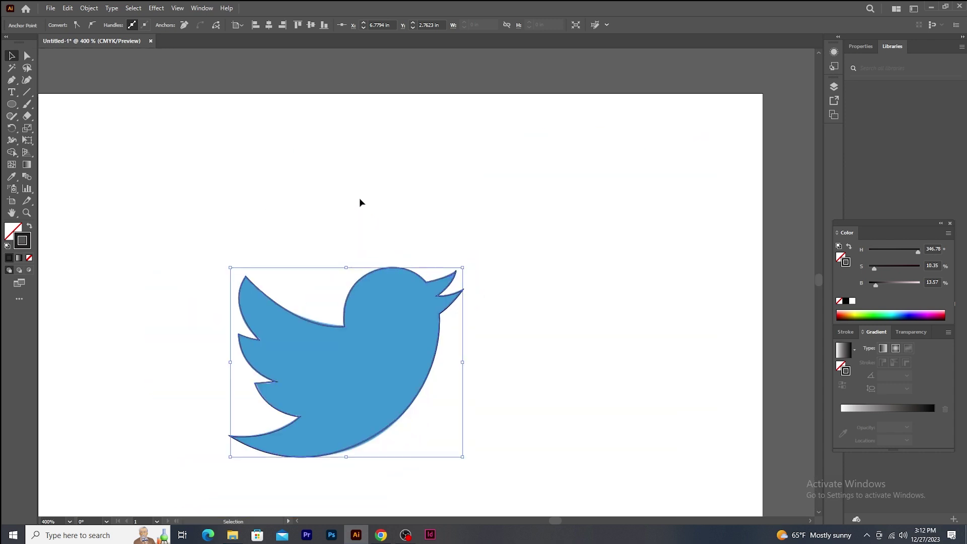
- Fill the traced bird outline with the reference image's blue using the Eyedropper
drag(451, 288, 674, 201)
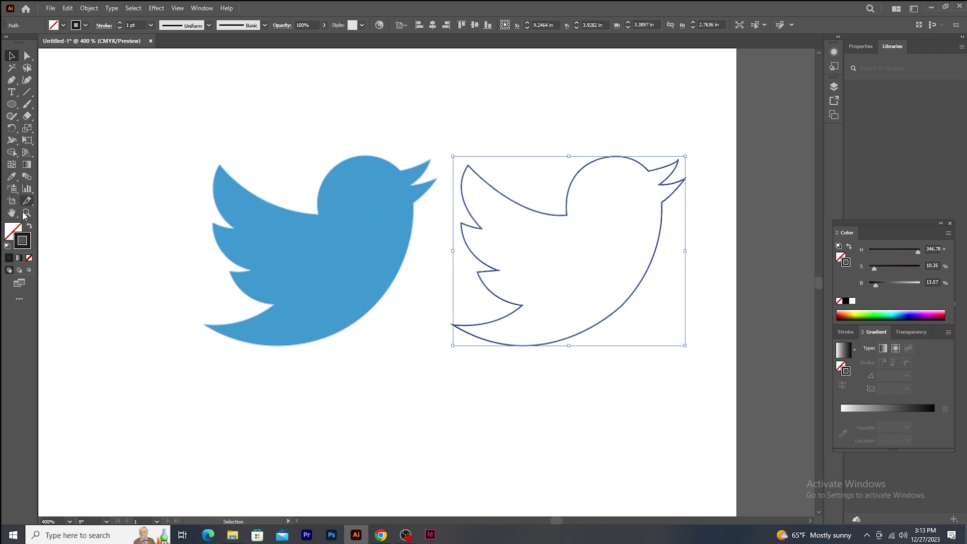
click(17, 228)
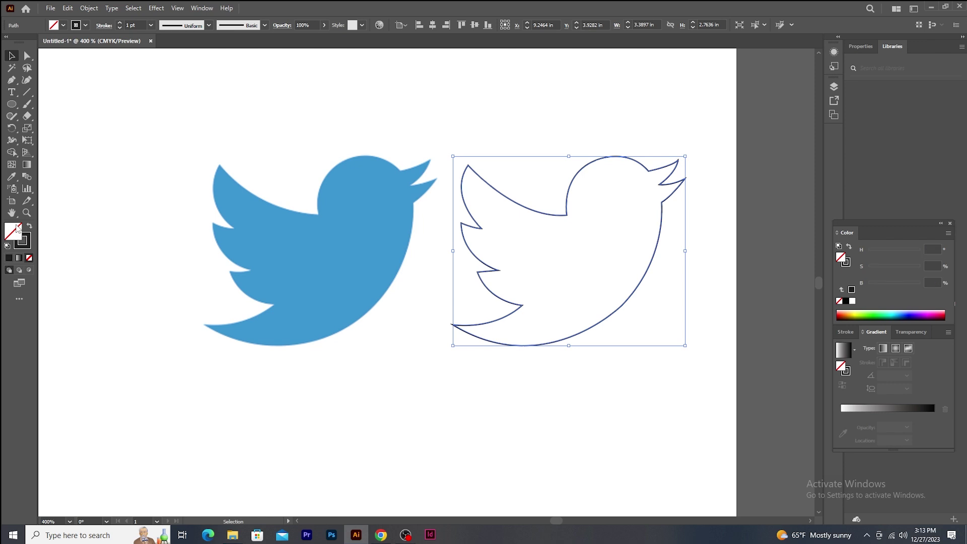
click(12, 178)
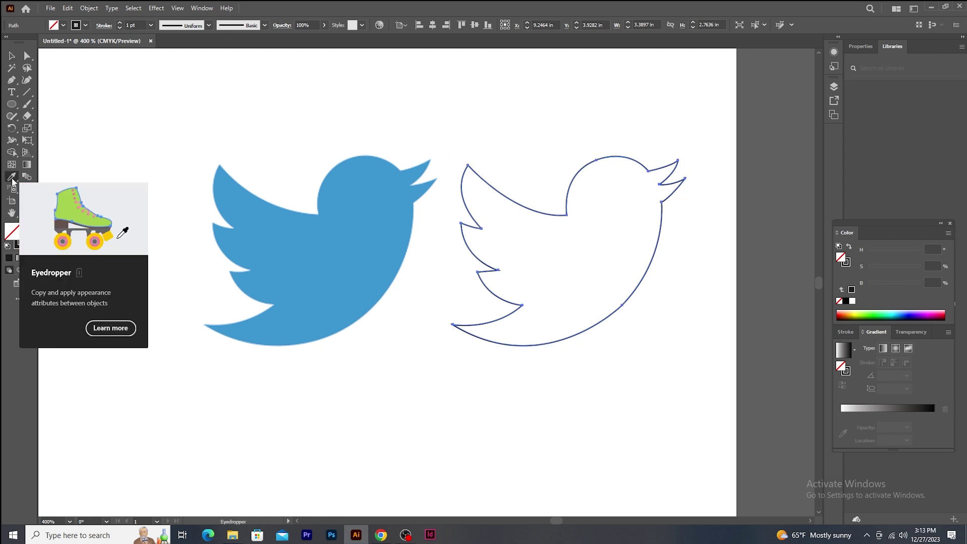
click(356, 197)
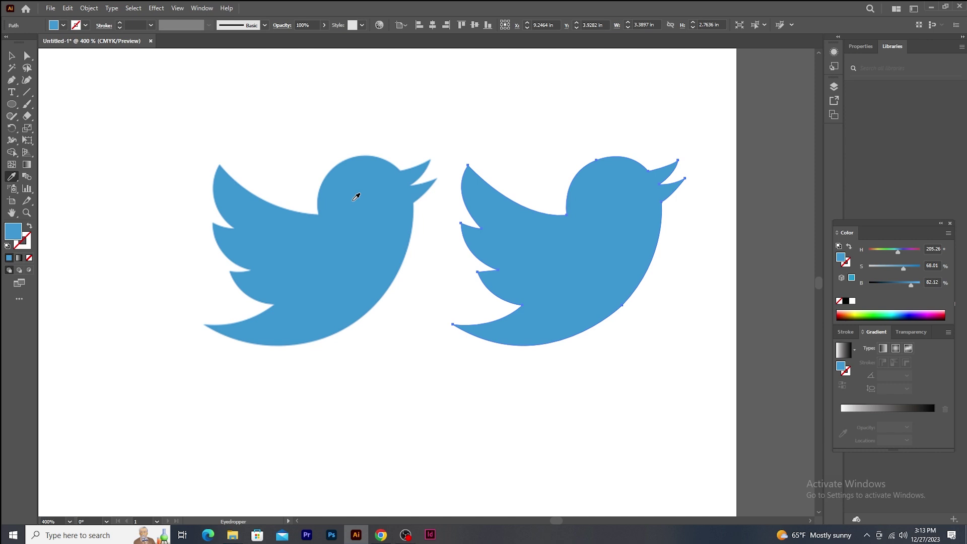
- Unlock and delete the original bird image, then move the vector bird there and enlarge it
click(13, 56)
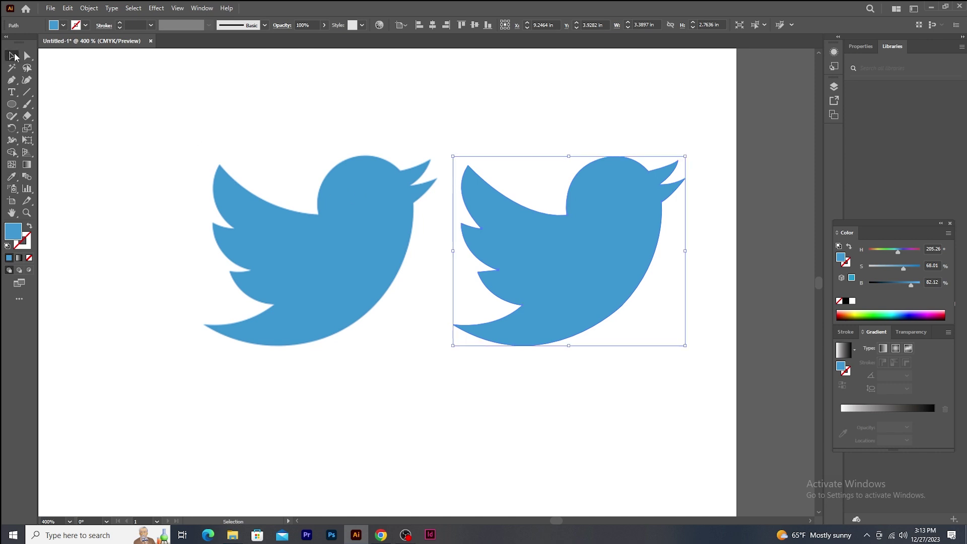
click(90, 8)
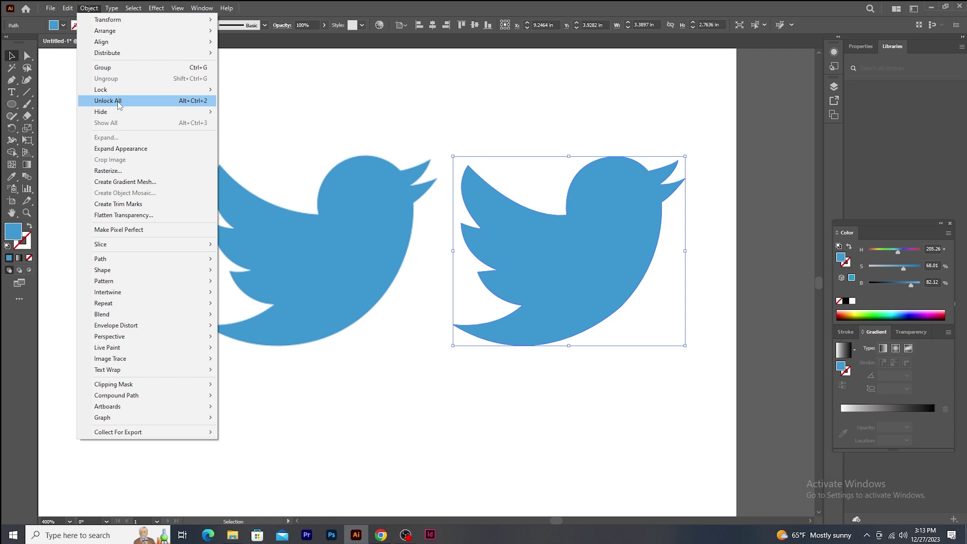
click(100, 99)
key(Delete)
drag(535, 241, 300, 252)
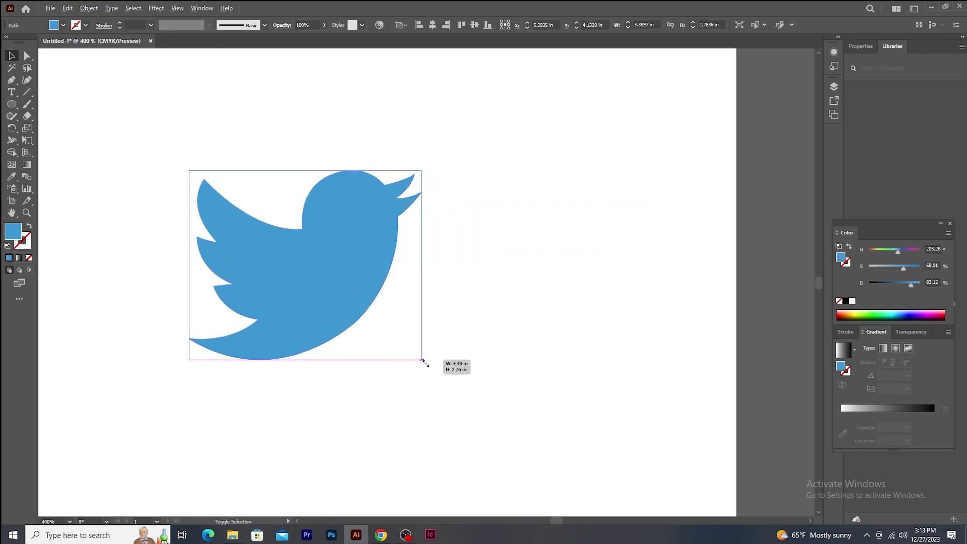
drag(422, 360, 482, 415)
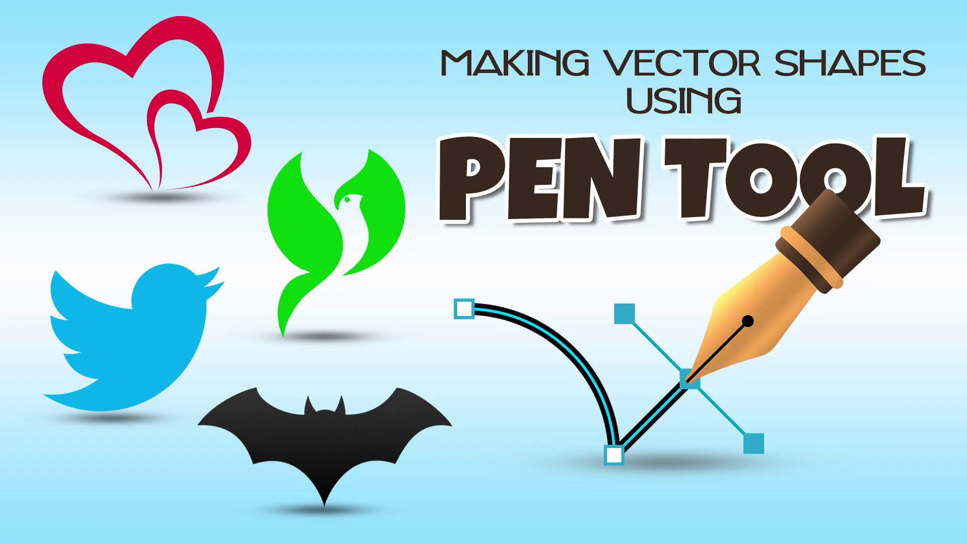